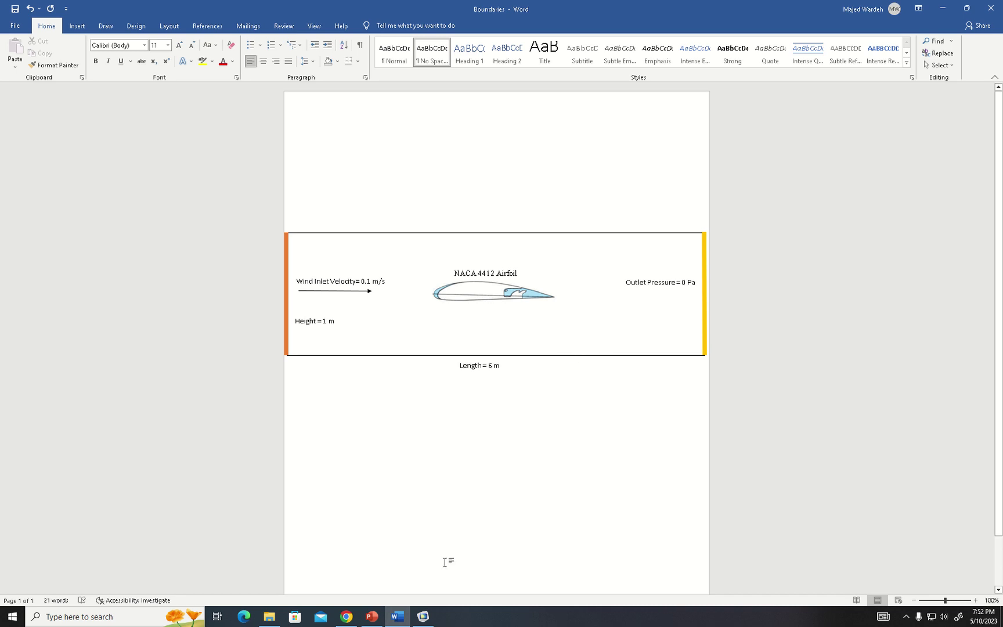
Switch to COMSOL Multiphysics and start a new 2D model with the Model Wizard.
{"action": "left_click", "coordinate": [423, 616]}
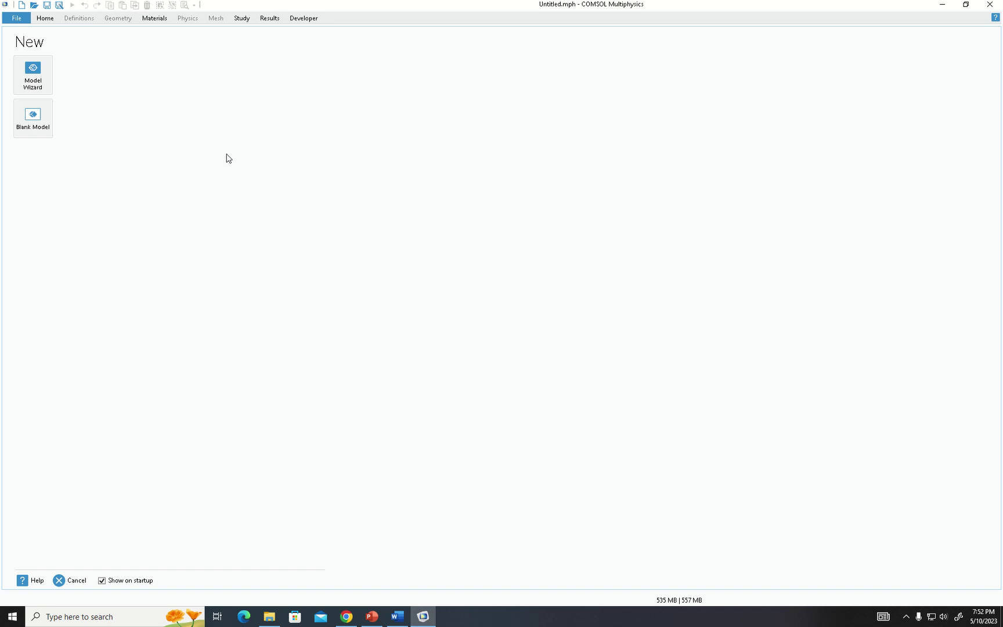
{"action": "left_click", "coordinate": [23, 80]}
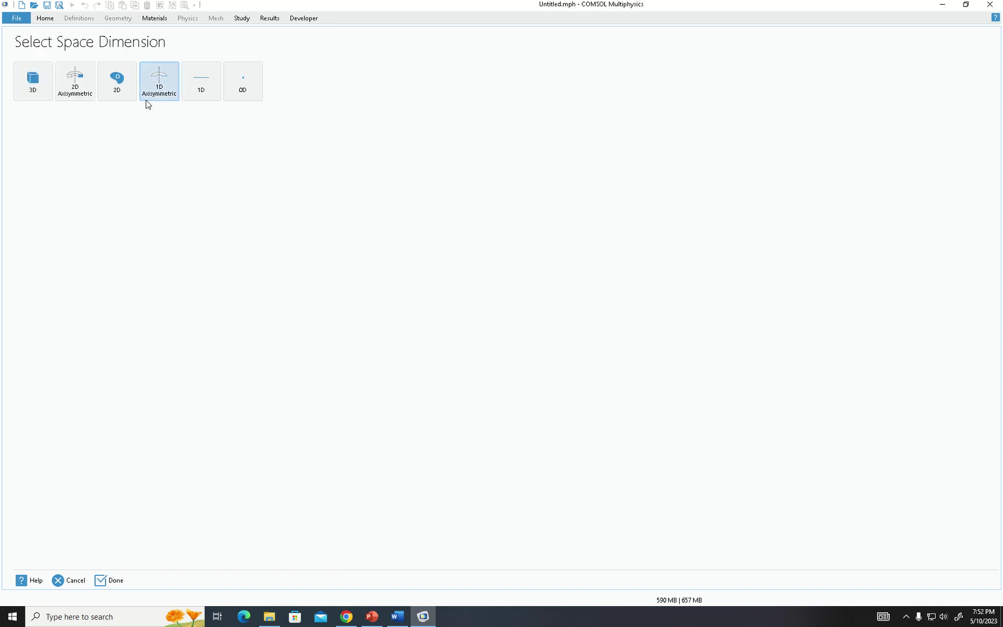
{"action": "left_click", "coordinate": [116, 96]}
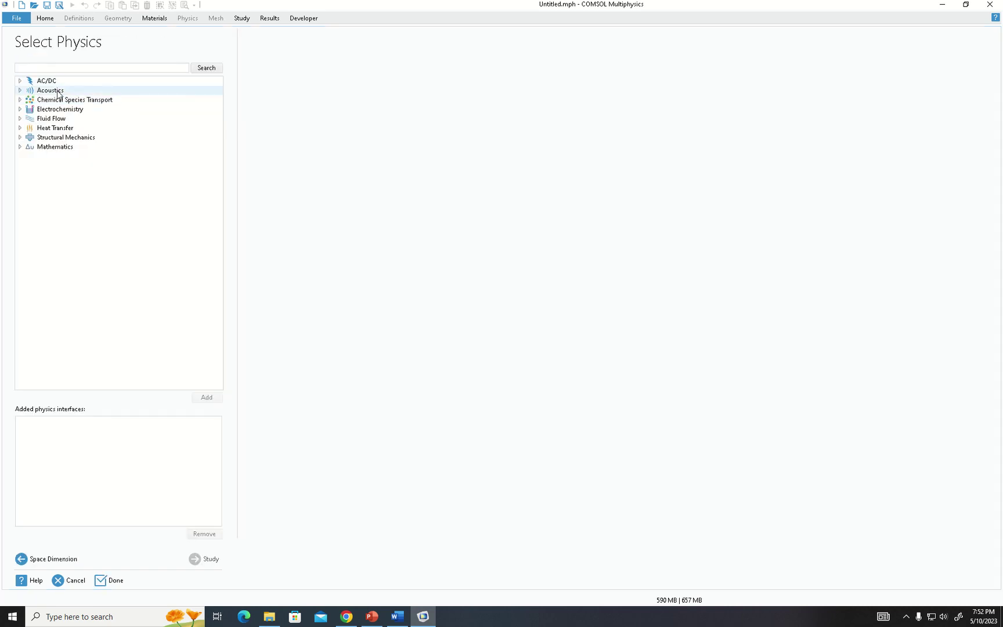
Add the single-phase Laminar Flow (spf) physics interface to the model.
{"action": "left_click", "coordinate": [20, 118]}
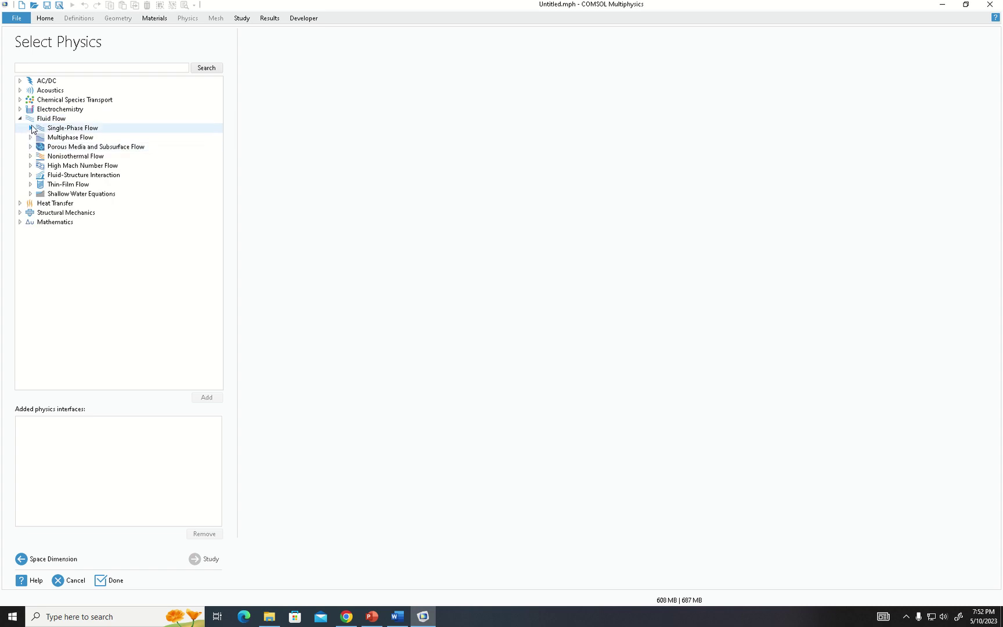
{"action": "left_click", "coordinate": [30, 128]}
{"action": "left_click", "coordinate": [80, 148]}
{"action": "left_click", "coordinate": [210, 398]}
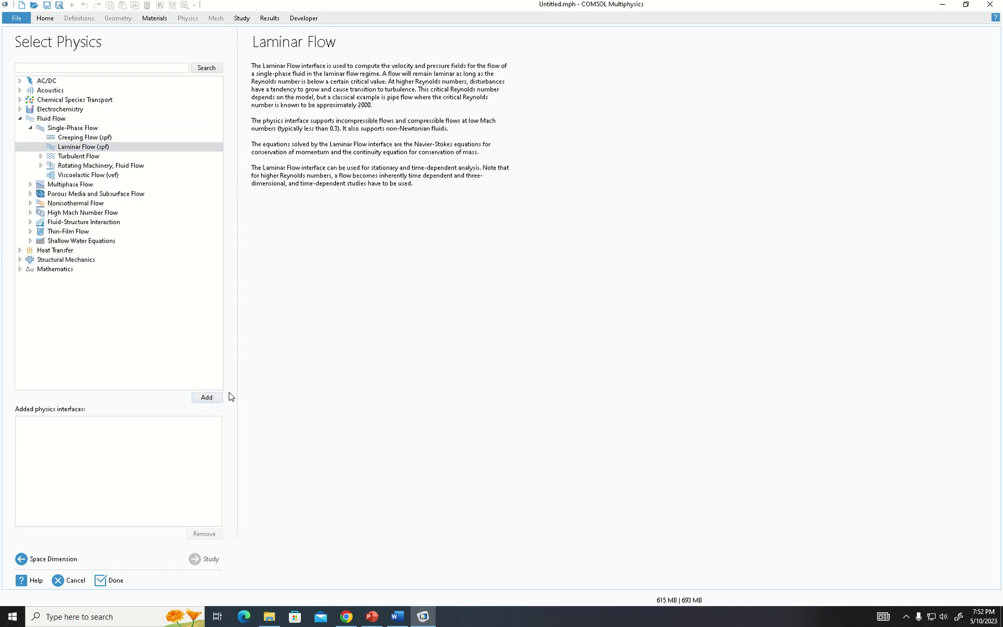
{"action": "left_click", "coordinate": [209, 397]}
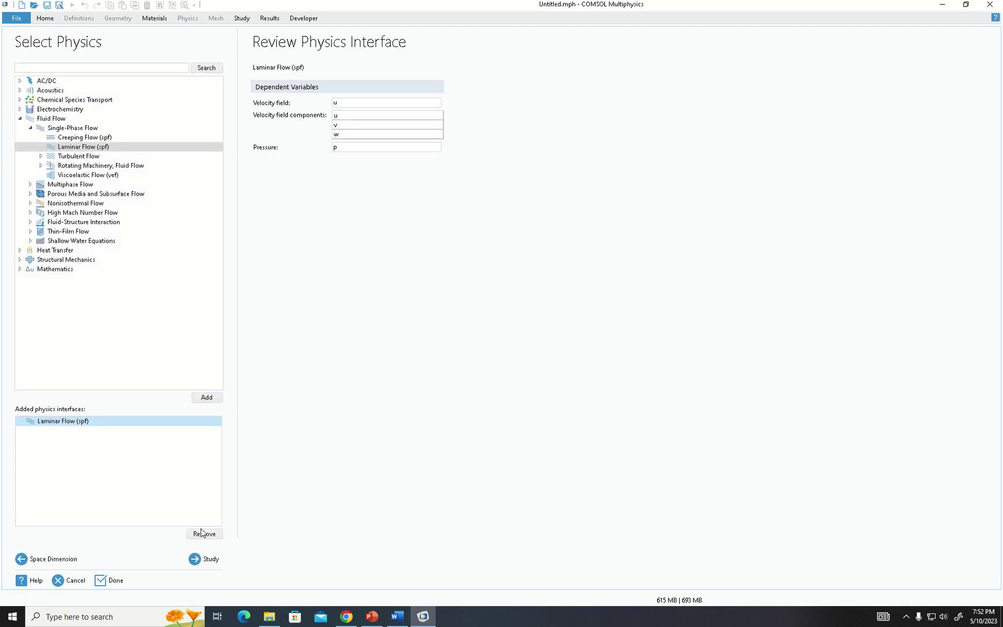
Choose a Stationary study for the model and finish the Model Wizard setup.
{"action": "left_click", "coordinate": [206, 561]}
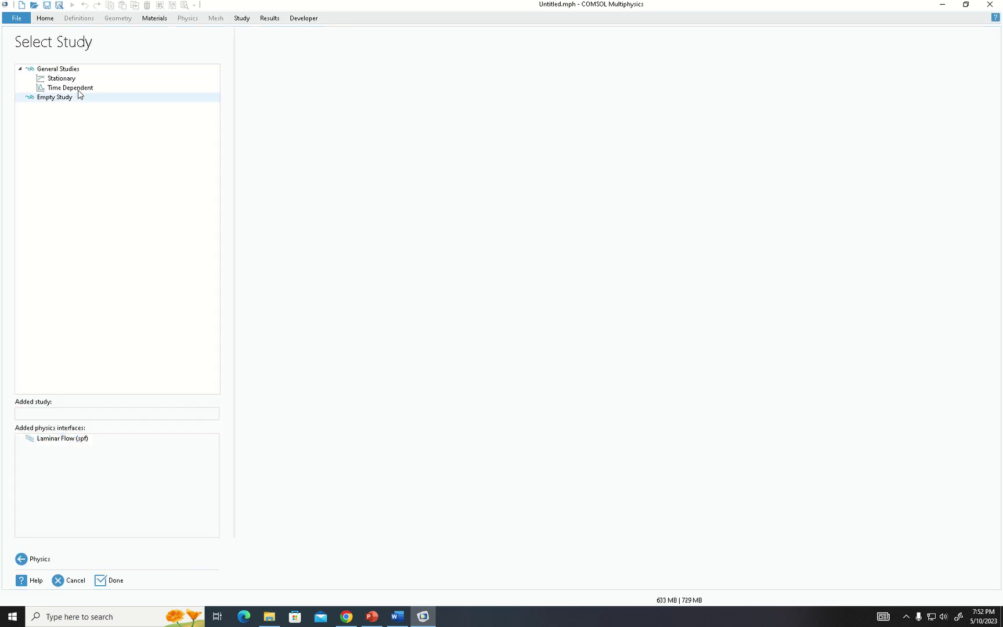
{"action": "left_click", "coordinate": [63, 78]}
{"action": "left_click", "coordinate": [116, 582]}
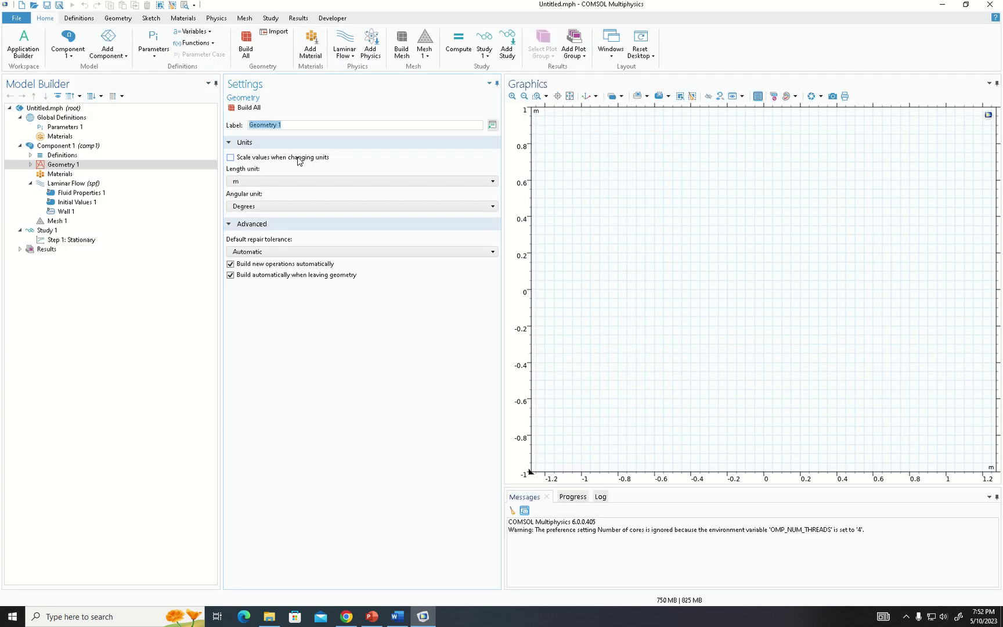
Add a polygon to the geometry and set the data source of its coordinates to File.
{"action": "left_click", "coordinate": [117, 19]}
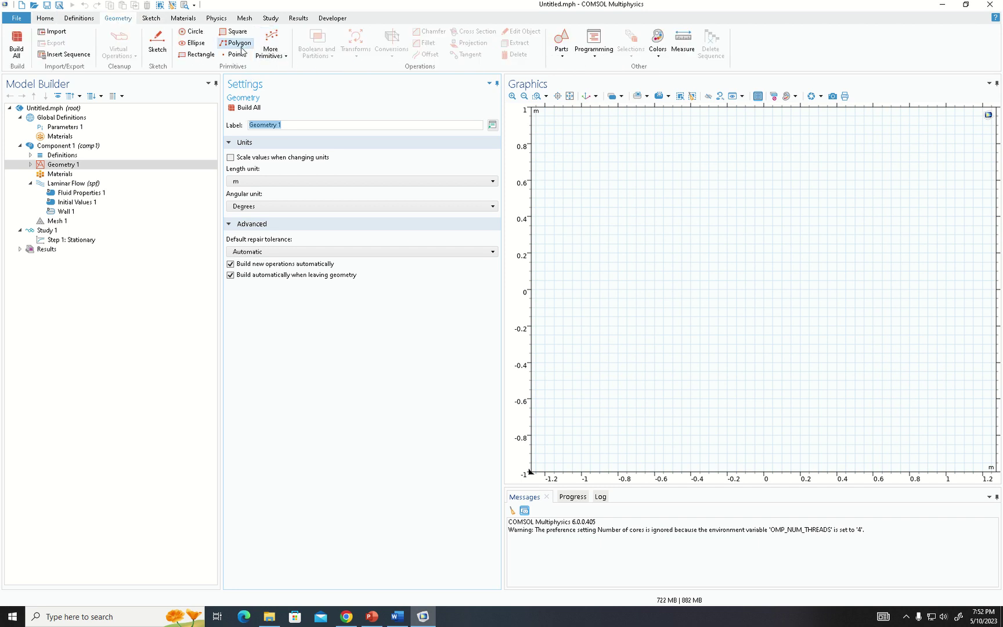
{"action": "left_click", "coordinate": [240, 42]}
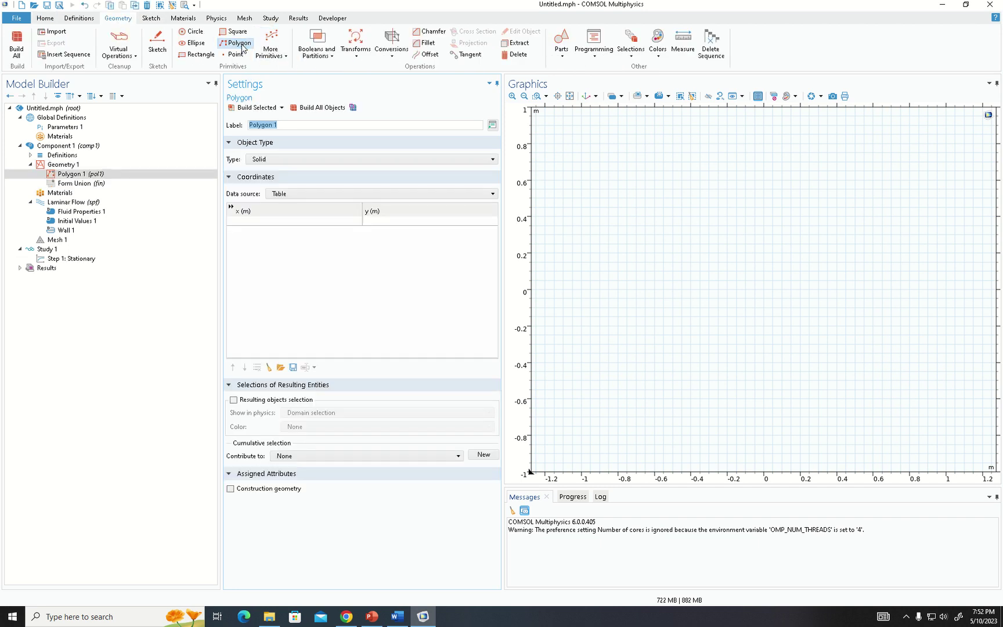
{"action": "left_click", "coordinate": [278, 194]}
{"action": "left_click", "coordinate": [290, 206]}
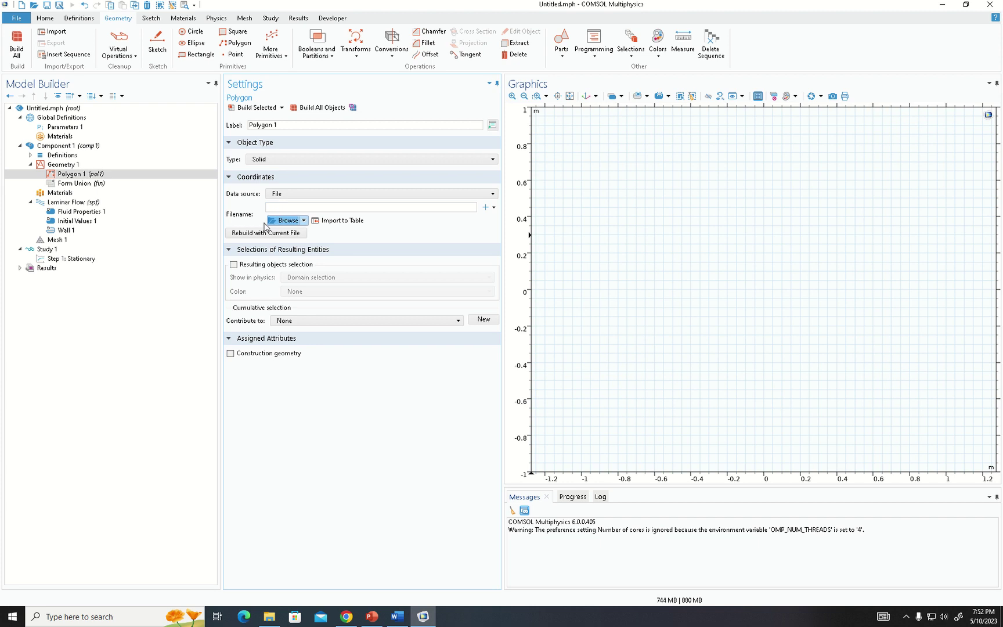
Load 4412datapoints from the MCE 482\Project folder on drive U as the polygon's coordinate file and build all objects.
{"action": "left_click", "coordinate": [280, 220]}
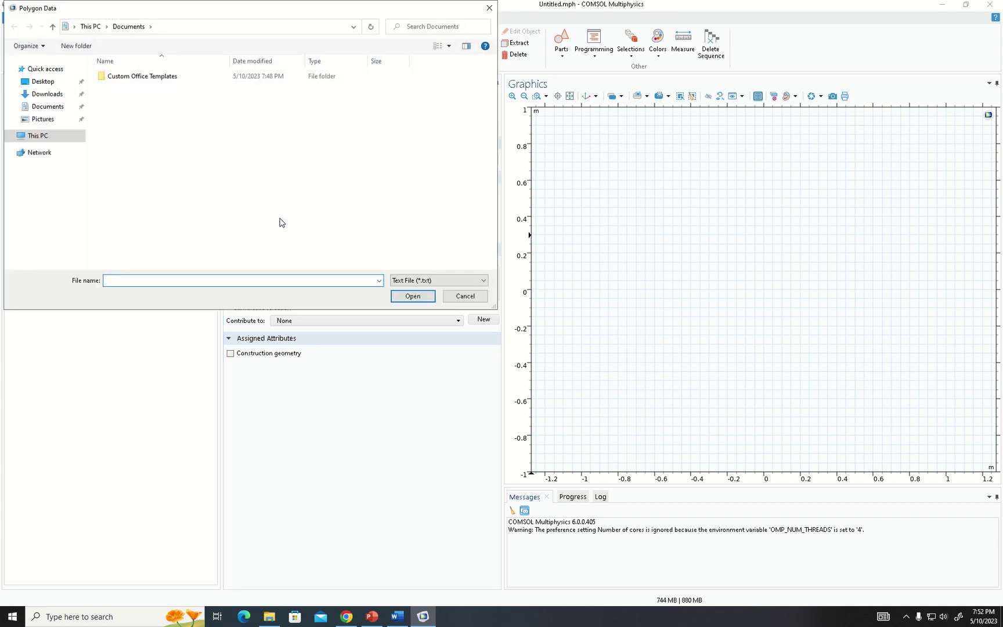
{"action": "left_click", "coordinate": [55, 95]}
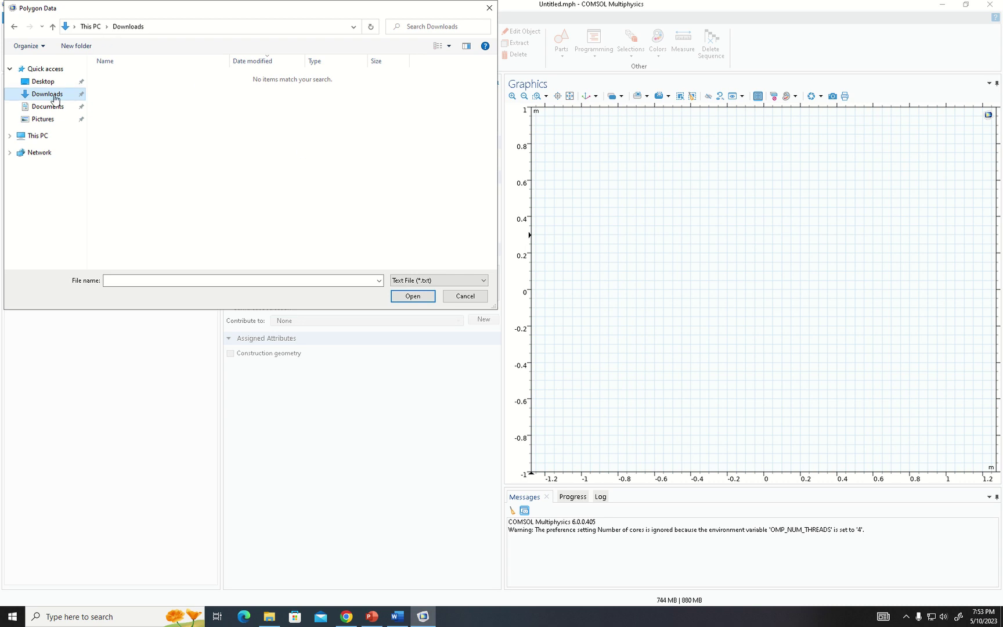
{"action": "left_click", "coordinate": [48, 121]}
{"action": "left_click", "coordinate": [37, 136]}
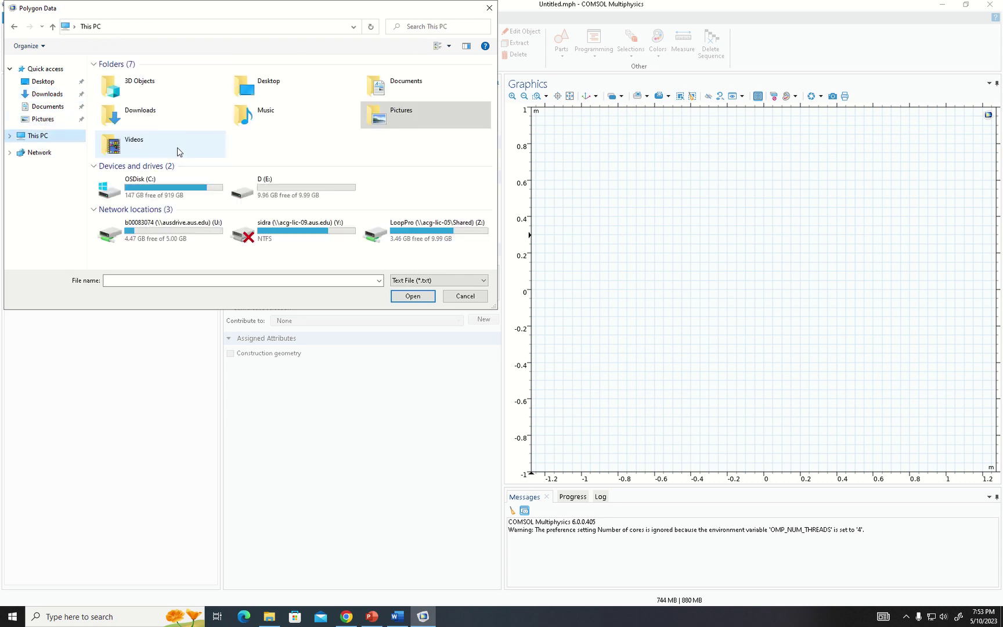
{"action": "double_click", "coordinate": [138, 229]}
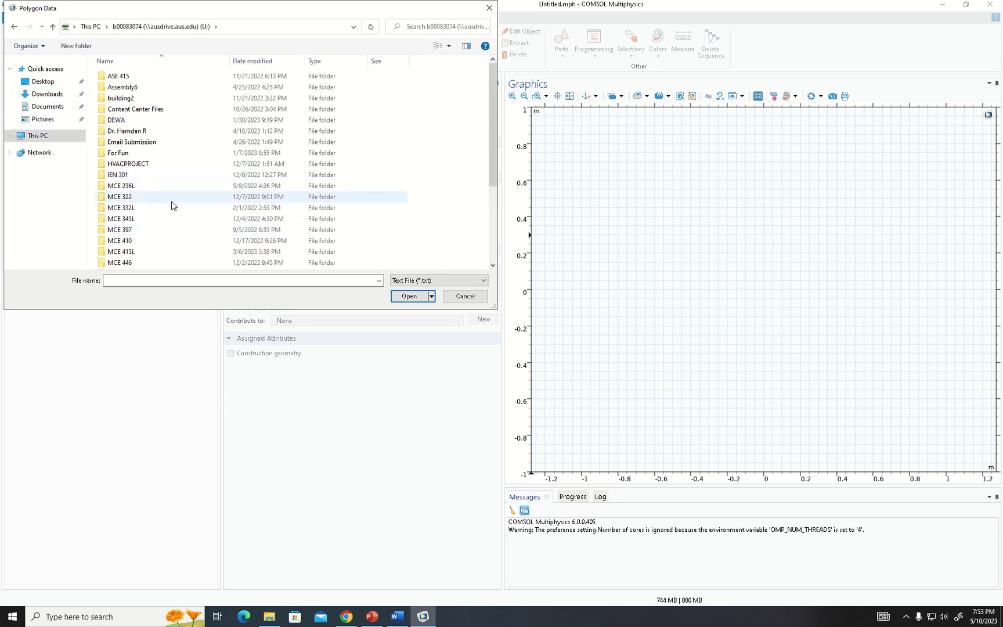
{"action": "scroll", "coordinate": [147, 266], "scroll_direction": "down", "scroll_amount": 2}
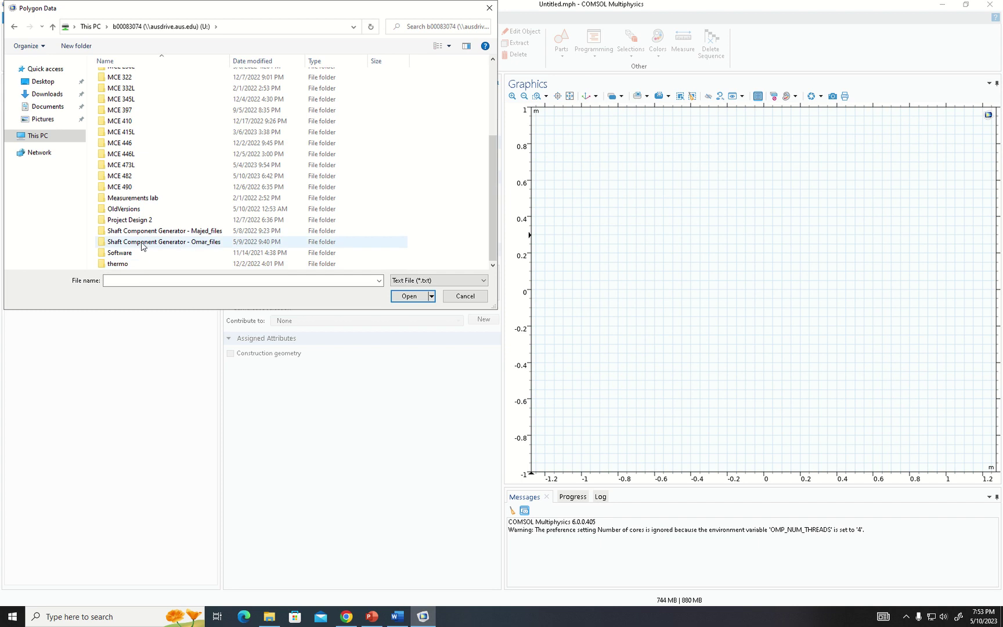
{"action": "double_click", "coordinate": [130, 176]}
{"action": "double_click", "coordinate": [123, 80]}
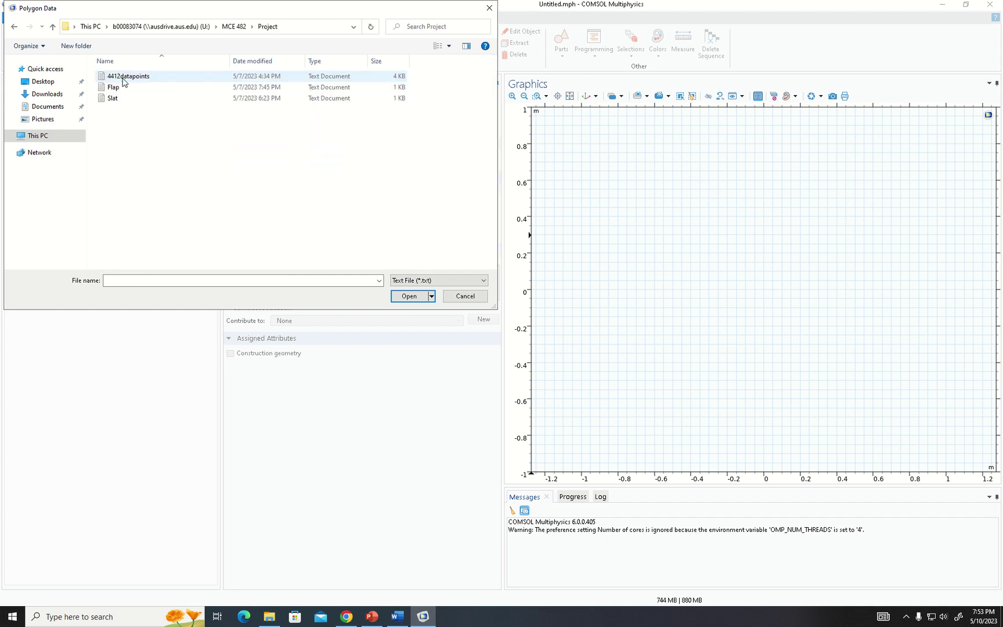
{"action": "left_click", "coordinate": [122, 82]}
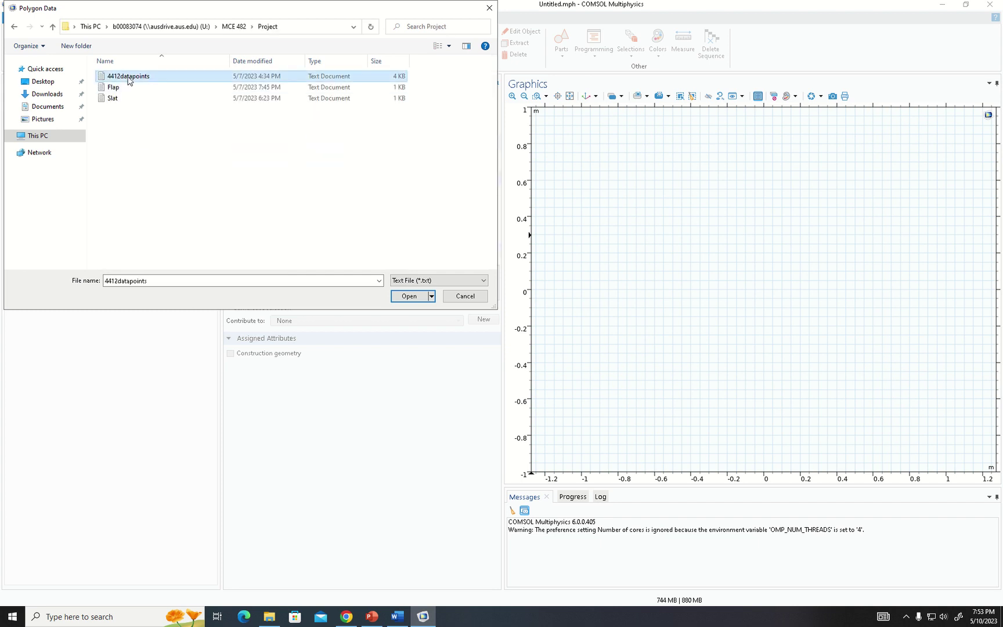
{"action": "left_click", "coordinate": [409, 296]}
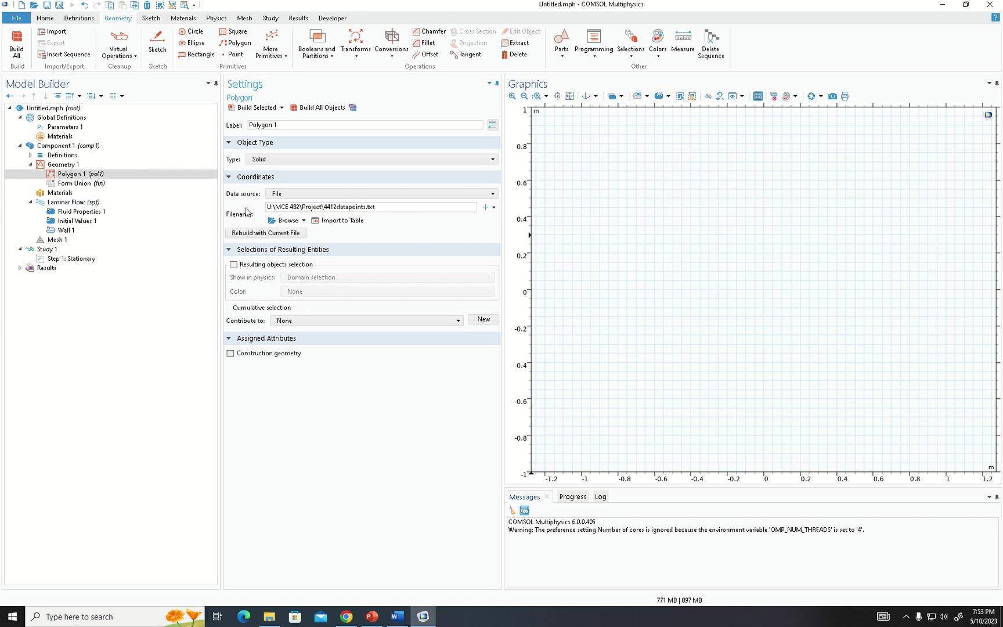
{"action": "left_click", "coordinate": [317, 107]}
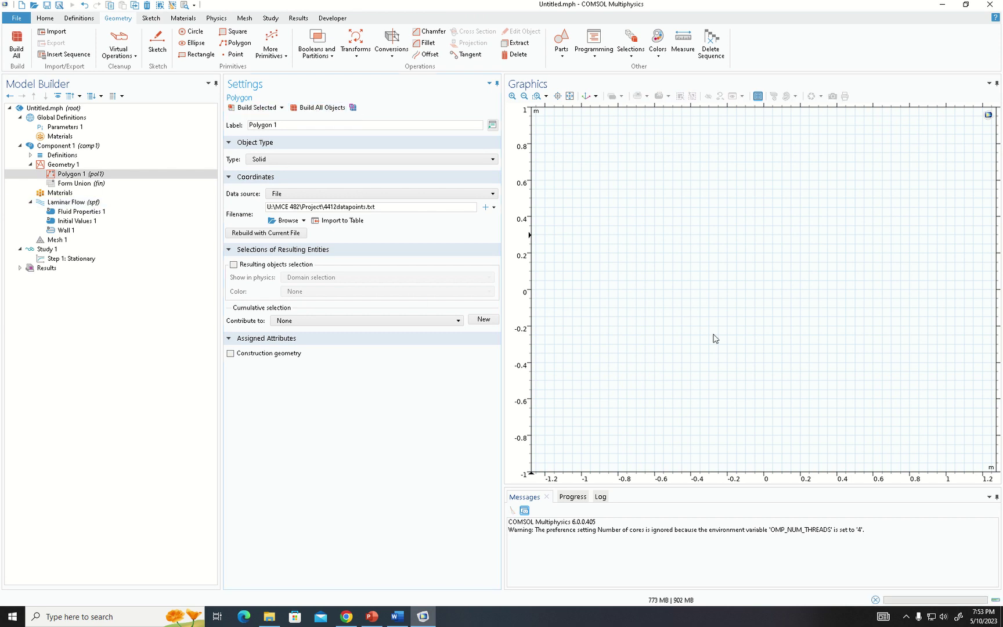
Add a rectangle to the geometry for the flow domain and set its width to 6 m.
{"action": "left_click", "coordinate": [196, 55]}
{"action": "triple_click", "coordinate": [284, 127]}
{"action": "left_click", "coordinate": [267, 193]}
{"action": "type", "text": "6"}
Base the rectangle's position on its center, set its x position to 0.5 m and build all objects.
{"action": "left_click", "coordinate": [269, 240]}
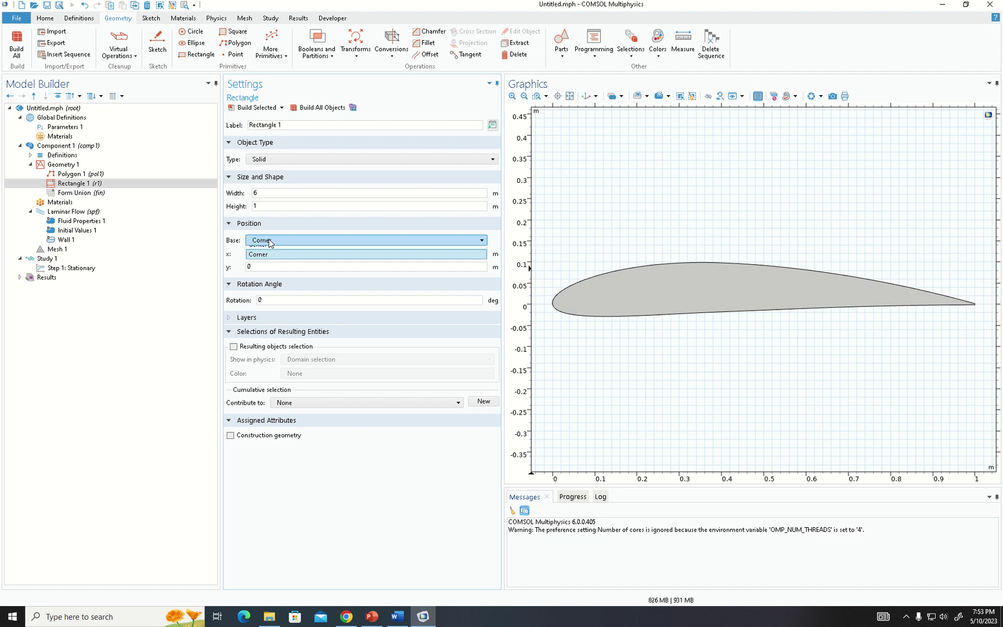
{"action": "left_click", "coordinate": [262, 250]}
{"action": "left_click", "coordinate": [261, 254]}
{"action": "type", "text": ".5"}
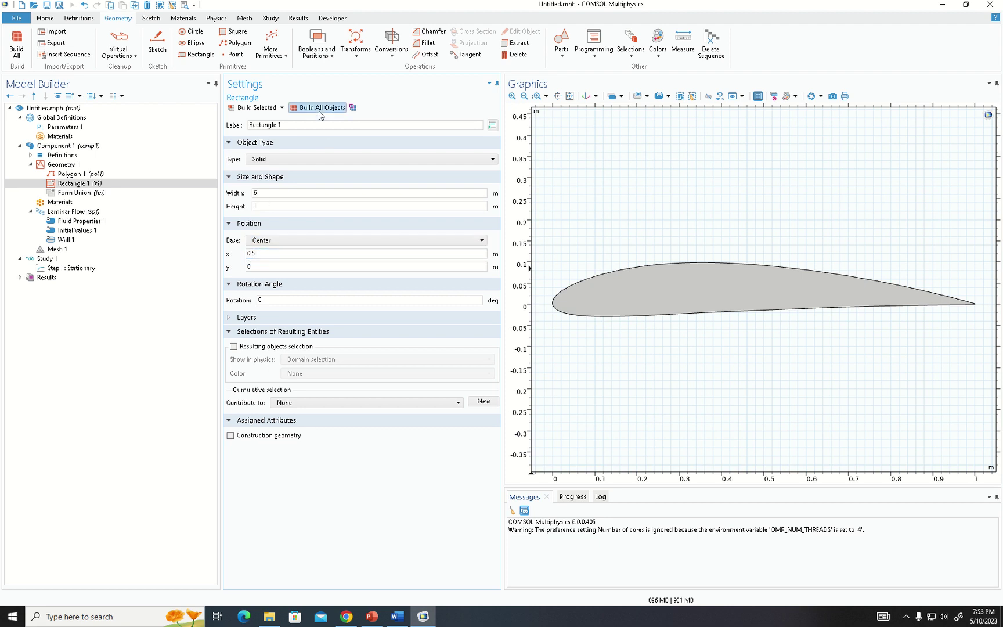
{"action": "left_click", "coordinate": [319, 108]}
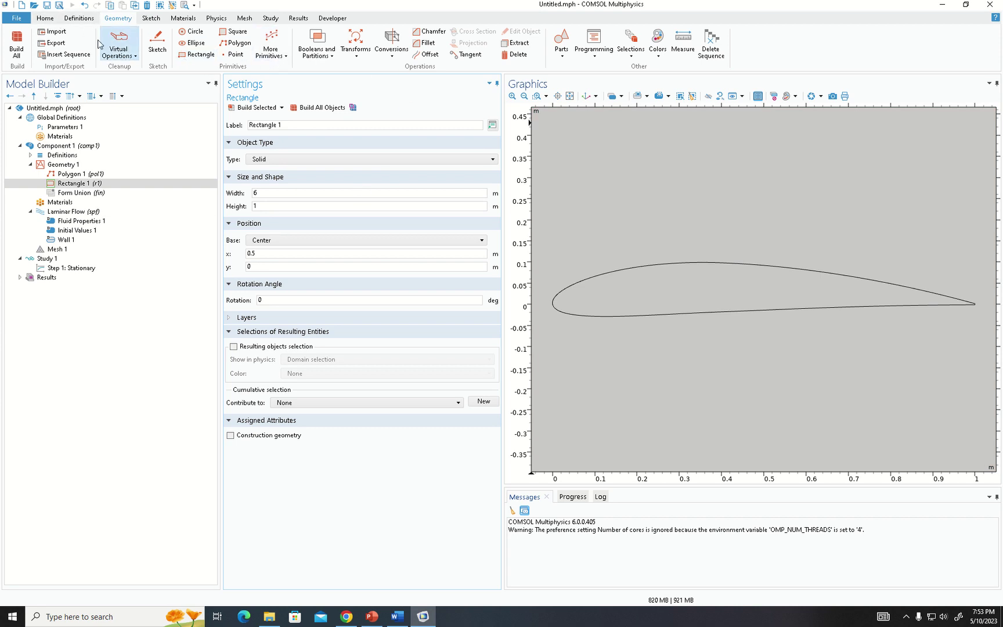
Subtract the airfoil polygon from the rectangle with a Difference operation and build all objects.
{"action": "left_click", "coordinate": [323, 53]}
{"action": "left_click", "coordinate": [334, 93]}
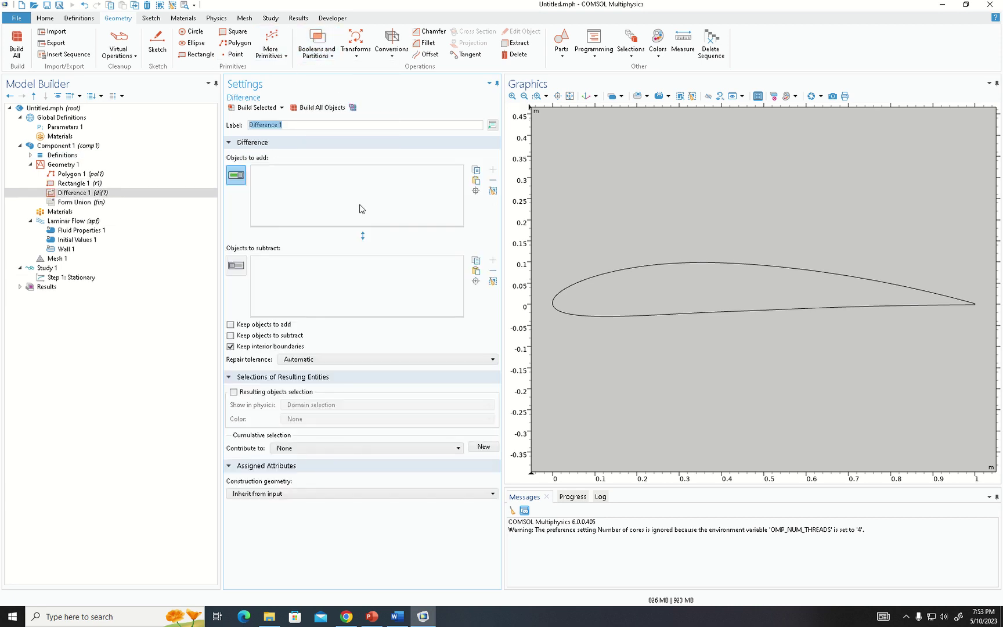
{"action": "left_click", "coordinate": [679, 180]}
{"action": "left_click", "coordinate": [236, 265]}
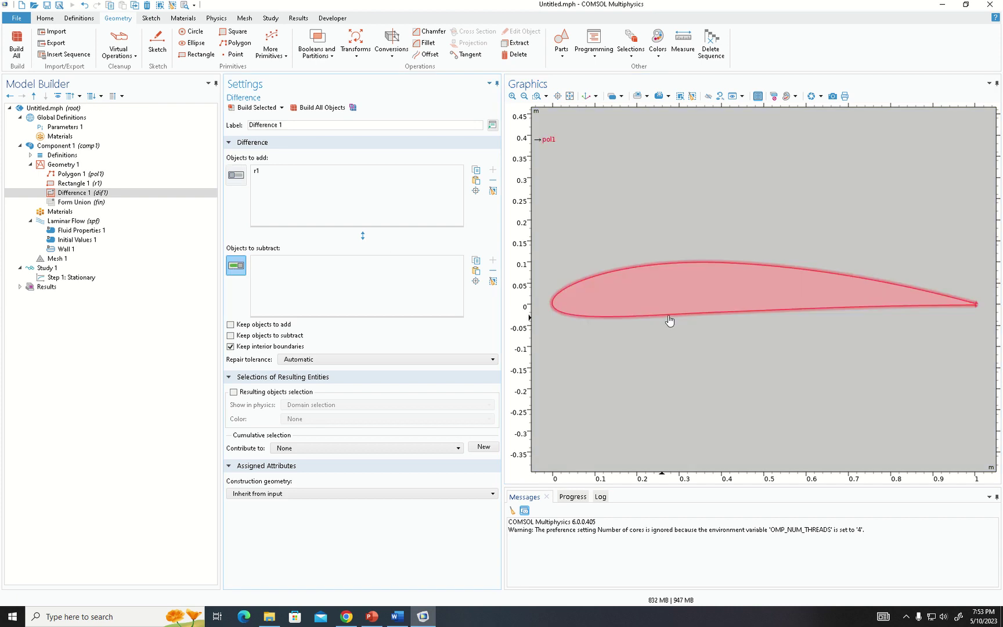
{"action": "left_click", "coordinate": [665, 272]}
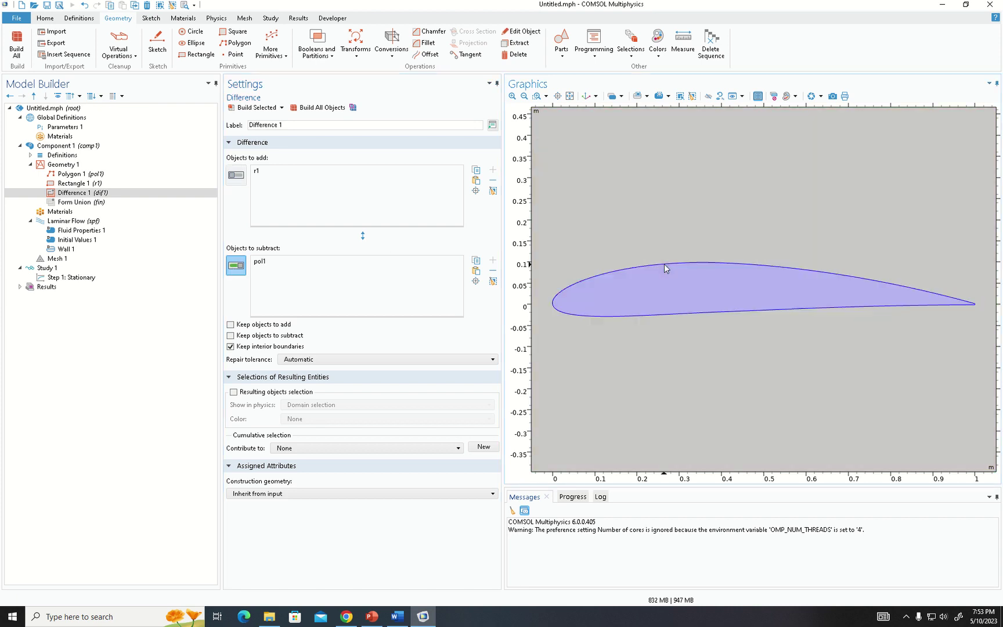
{"action": "left_click", "coordinate": [319, 108]}
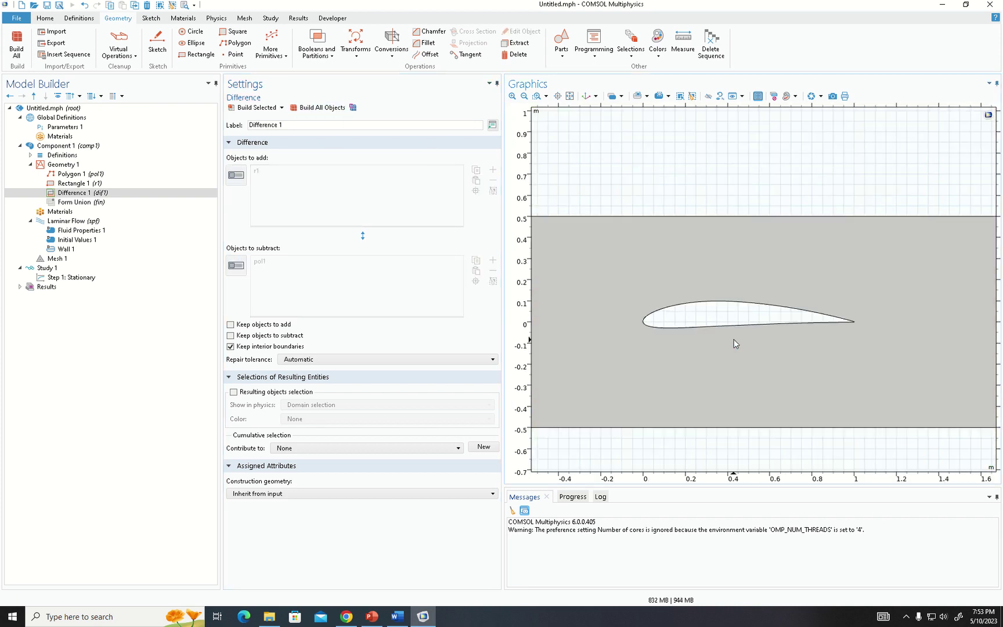
{"action": "scroll", "coordinate": [784, 389], "scroll_direction": "down", "scroll_amount": 3}
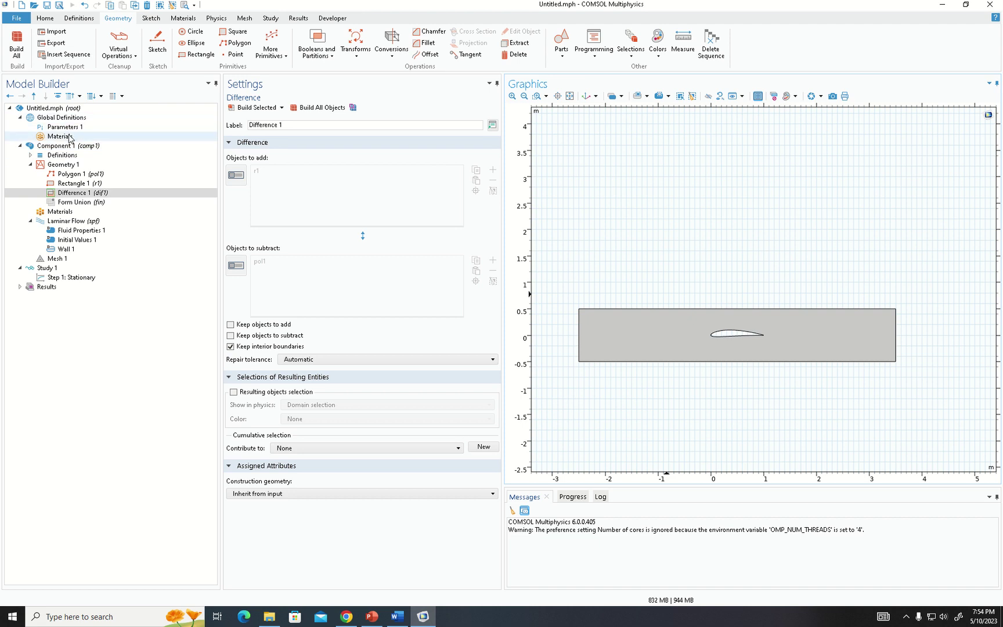
Add the built-in Air material from the material library to the model.
{"action": "left_click", "coordinate": [68, 137]}
{"action": "right_click", "coordinate": [49, 139]}
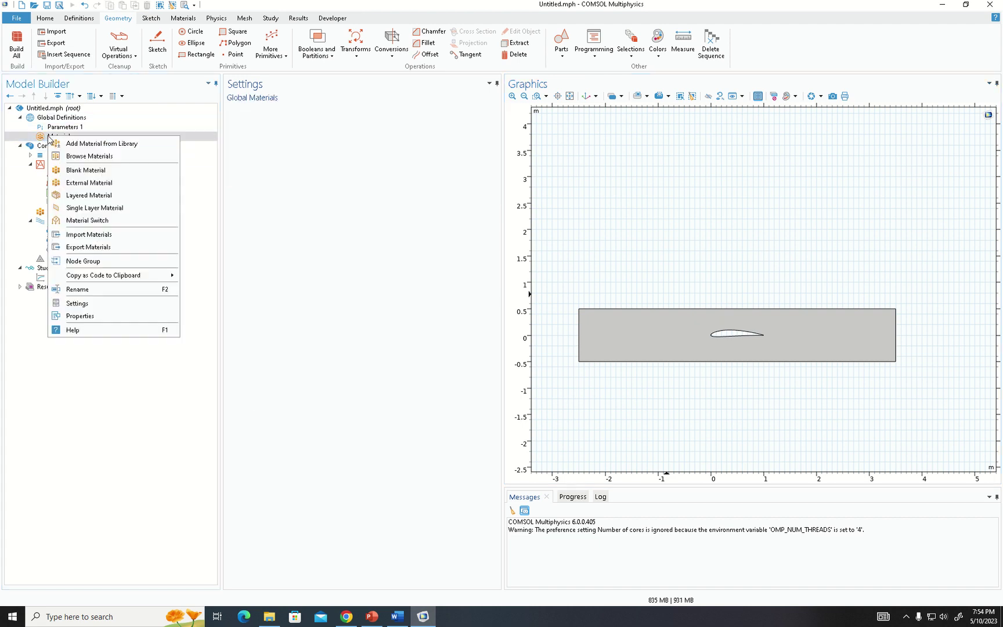
{"action": "left_click", "coordinate": [93, 143]}
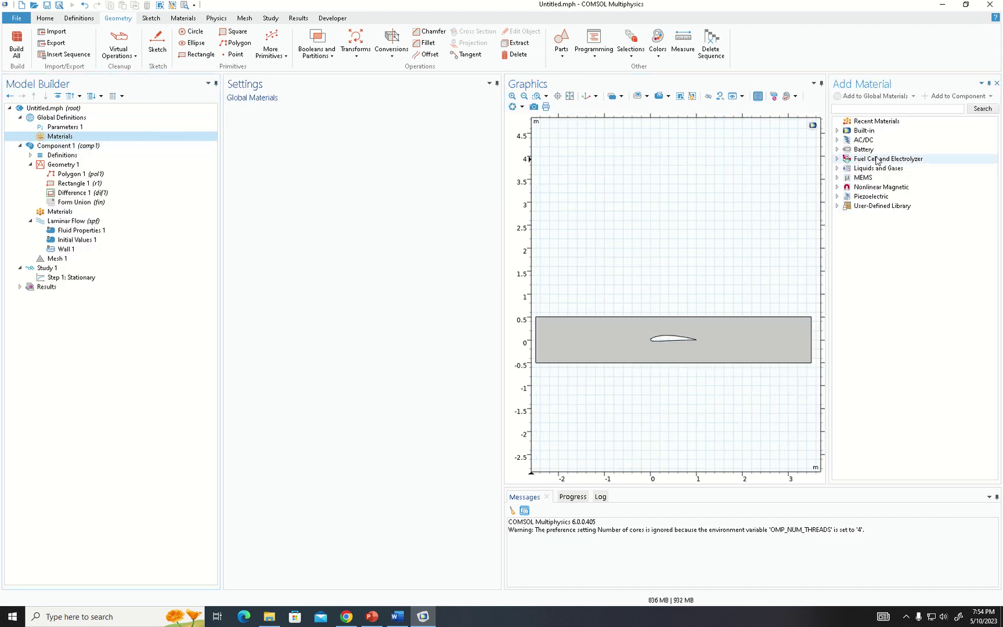
{"action": "double_click", "coordinate": [863, 132]}
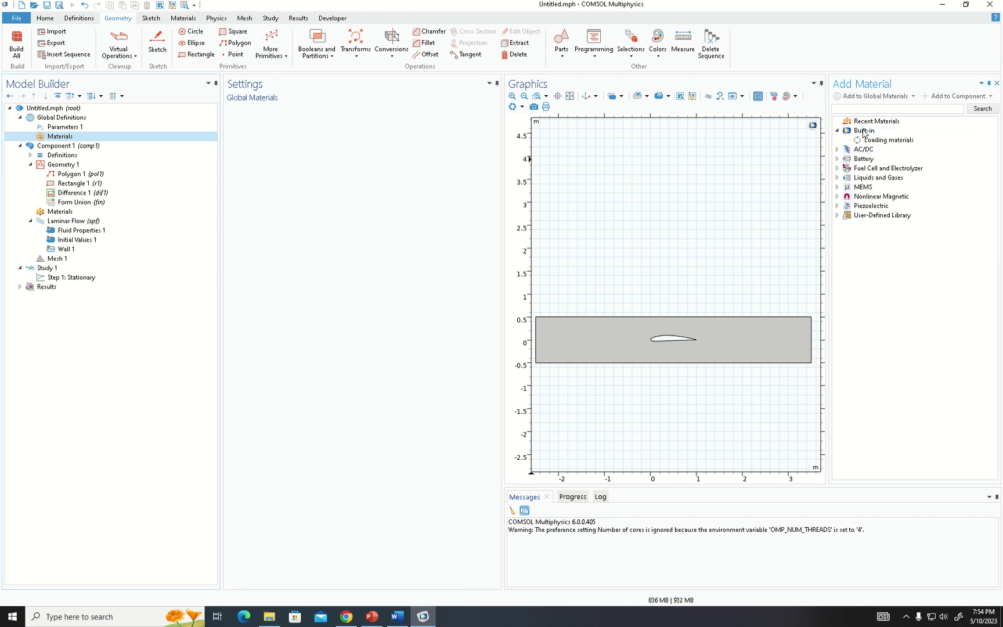
{"action": "left_click", "coordinate": [870, 141]}
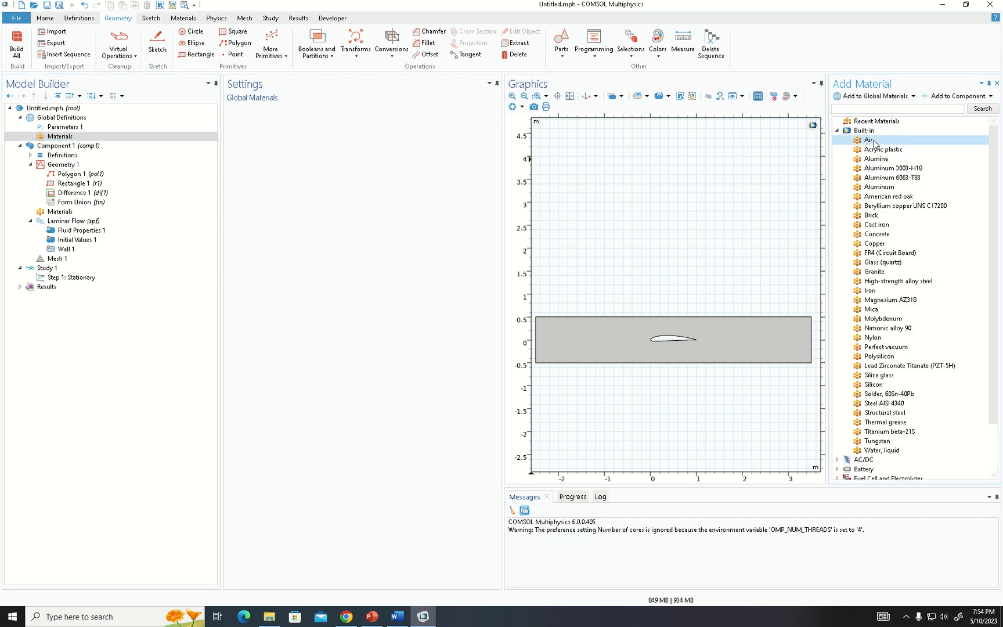
{"action": "double_click", "coordinate": [874, 144]}
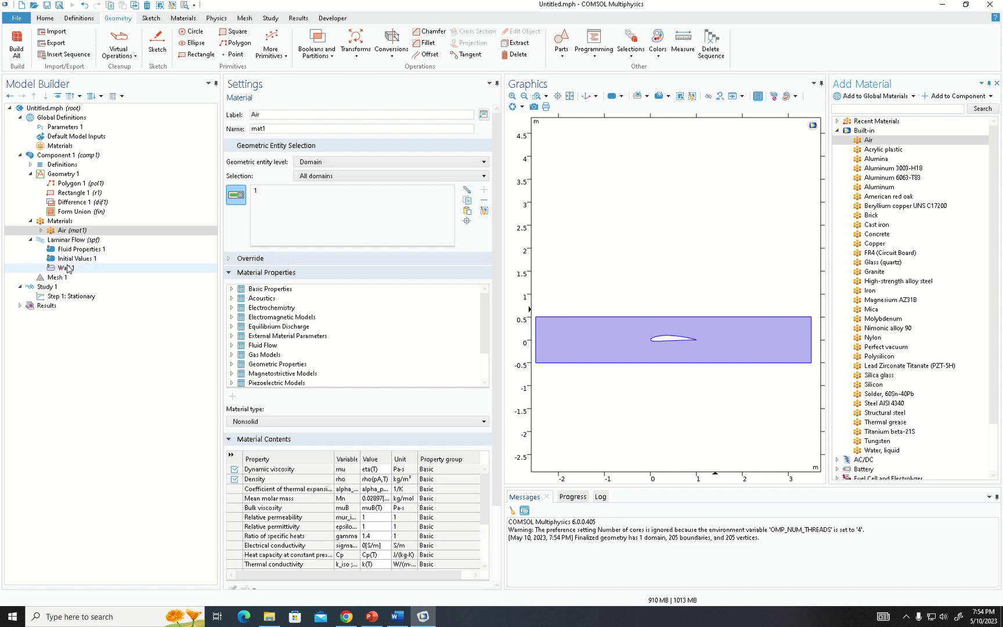
Add an inlet to the Laminar Flow physics on the rectangle's left edge with a normal inflow velocity of 0.1 m/s.
{"action": "left_click", "coordinate": [74, 246]}
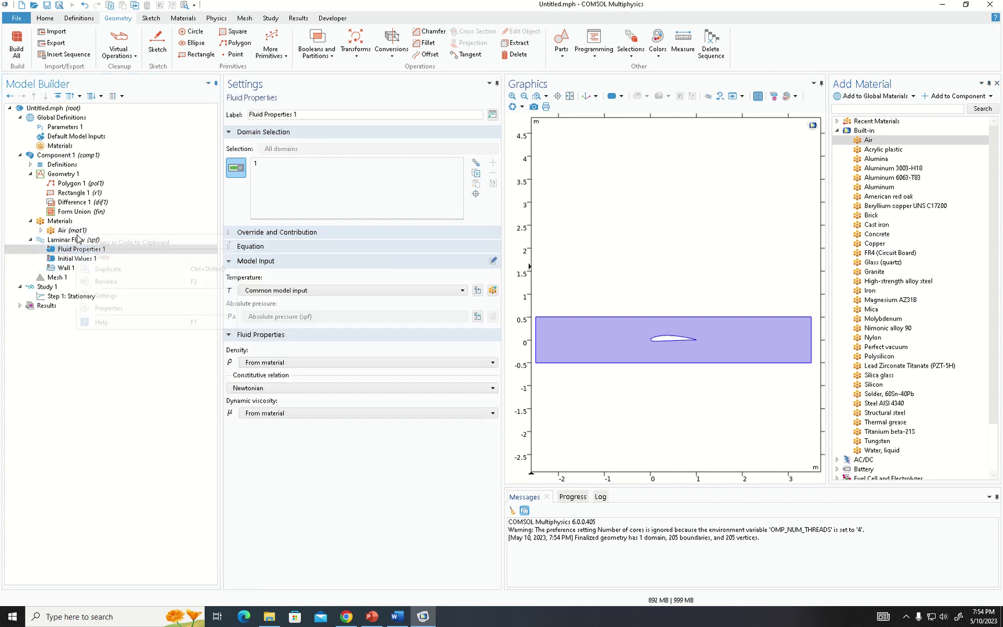
{"action": "right_click", "coordinate": [75, 235]}
{"action": "left_click", "coordinate": [57, 239]}
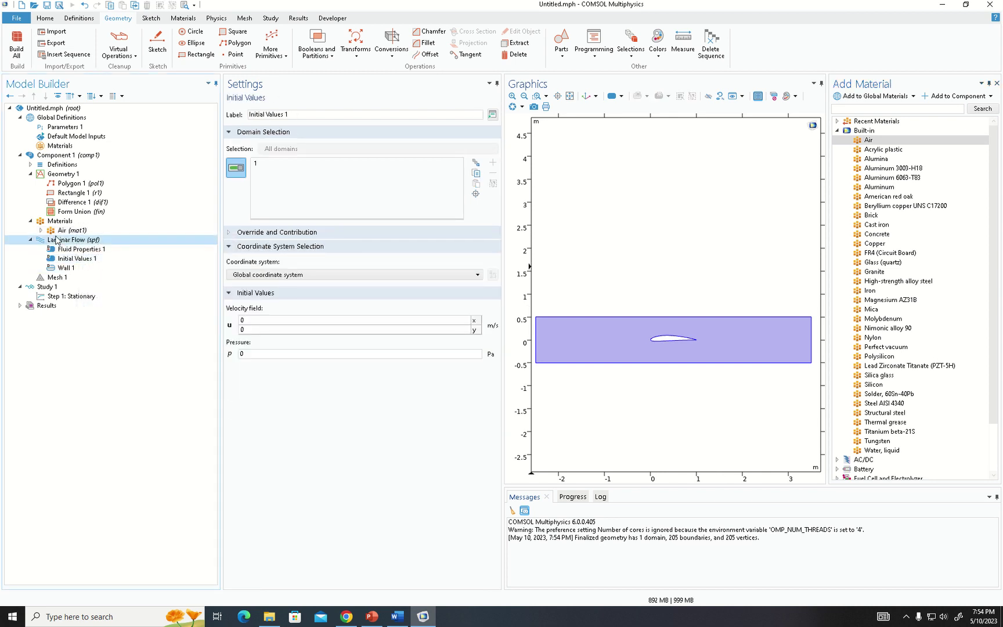
{"action": "right_click", "coordinate": [56, 240]}
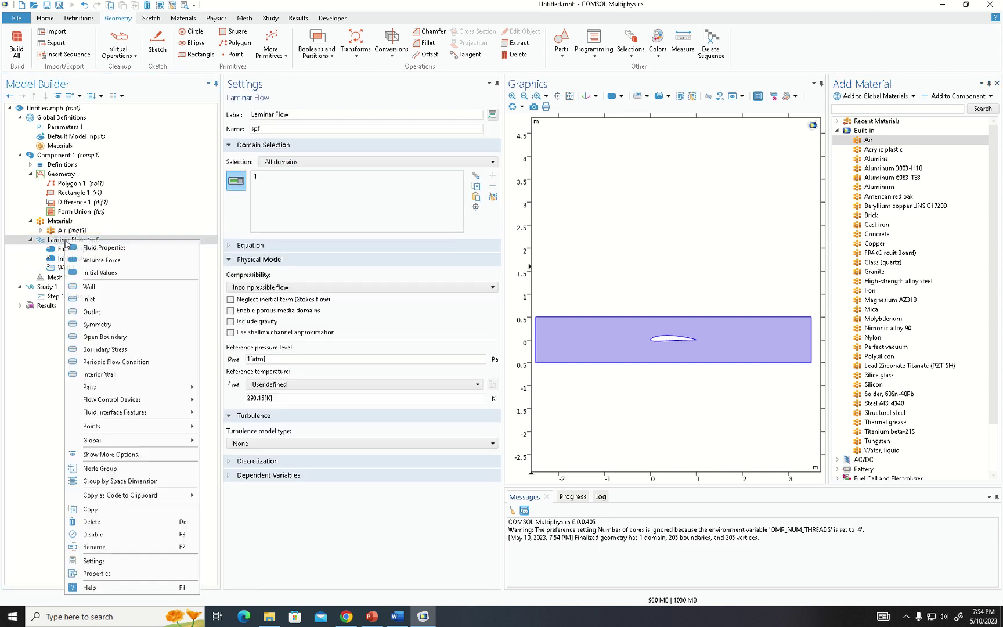
{"action": "left_click", "coordinate": [89, 299]}
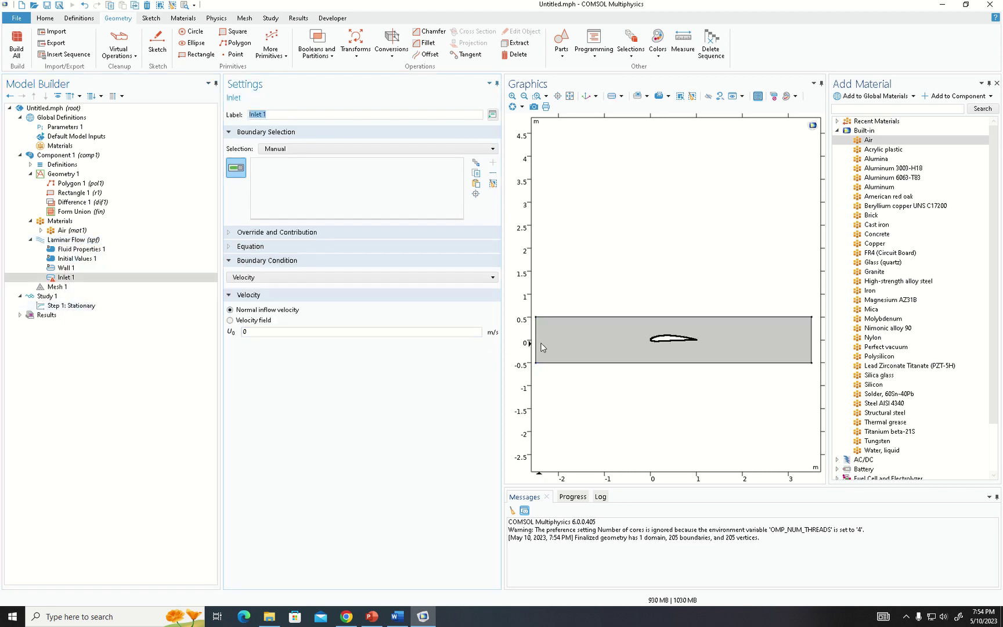
{"action": "left_click", "coordinate": [535, 343]}
{"action": "left_click", "coordinate": [261, 332]}
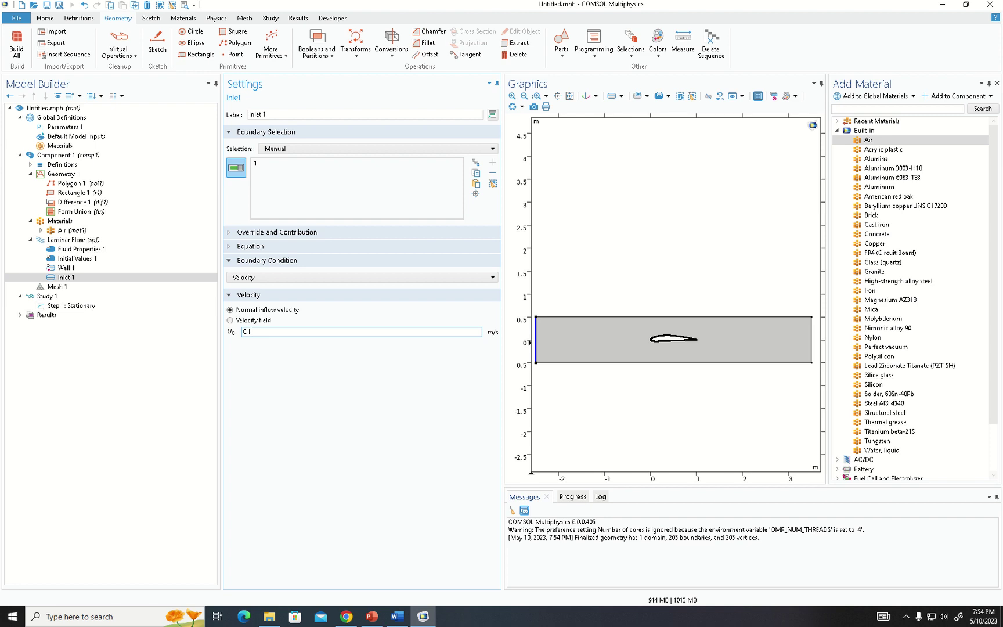
Add an outlet to the Laminar Flow physics on the rectangle's right edge.
{"action": "right_click", "coordinate": [55, 239]}
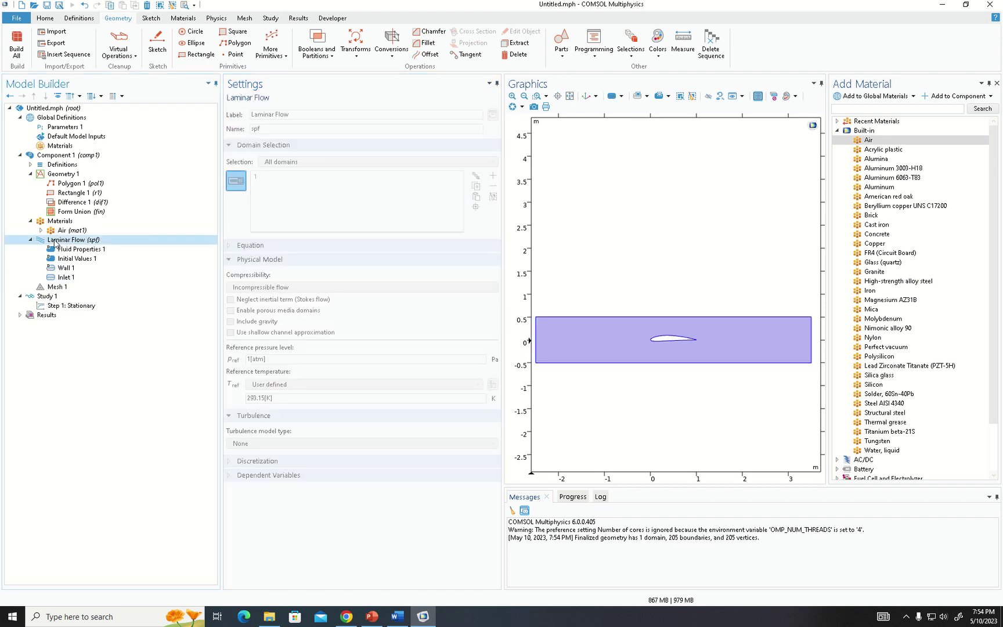
{"action": "left_click", "coordinate": [81, 312]}
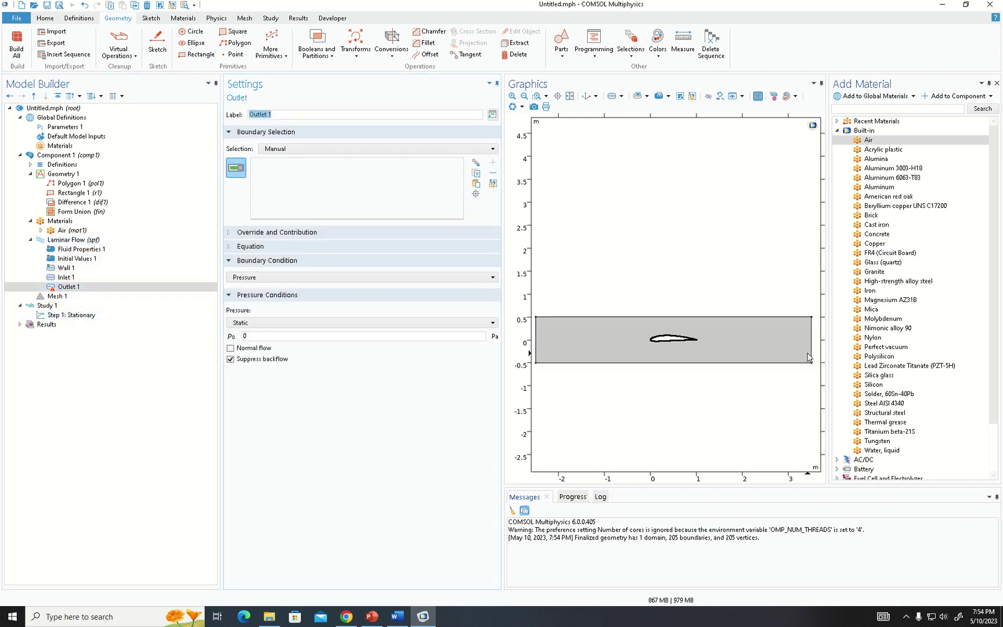
{"action": "left_click", "coordinate": [811, 353]}
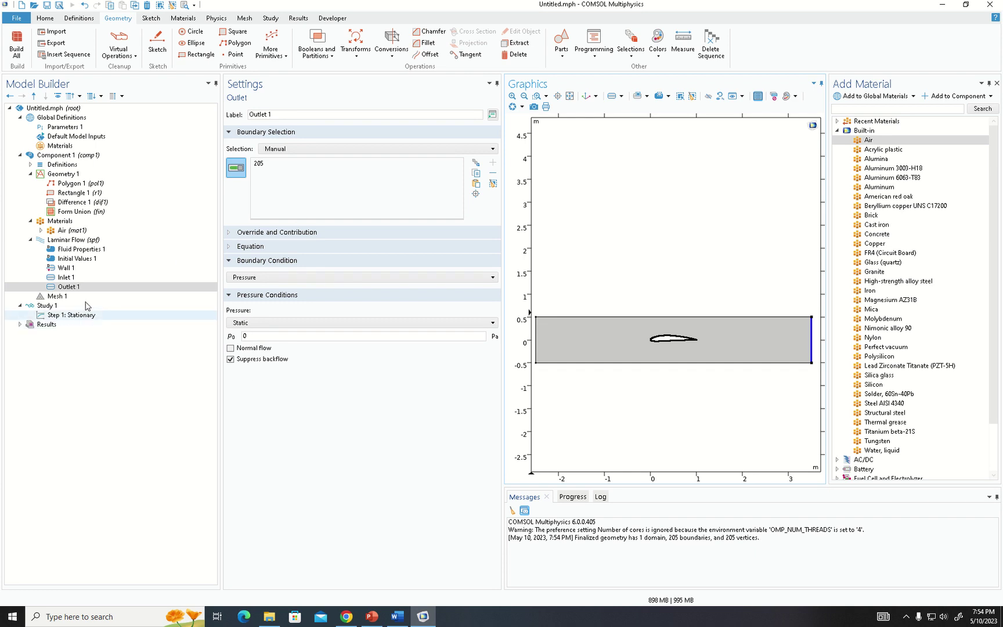
Use a physics-controlled mesh with Normal element size and compute the stationary study.
{"action": "left_click", "coordinate": [56, 296]}
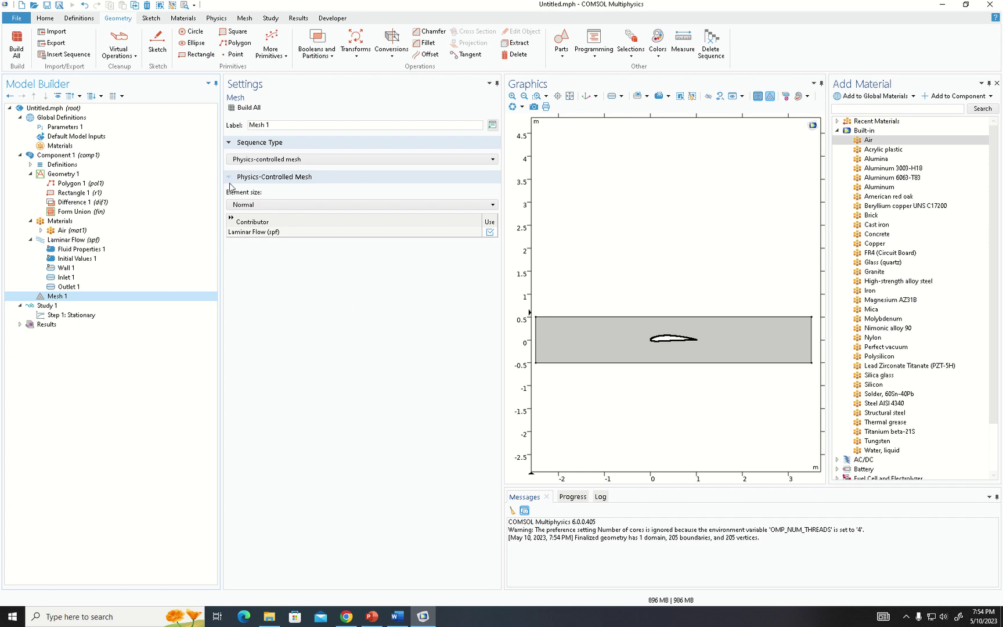
{"action": "left_click", "coordinate": [255, 207]}
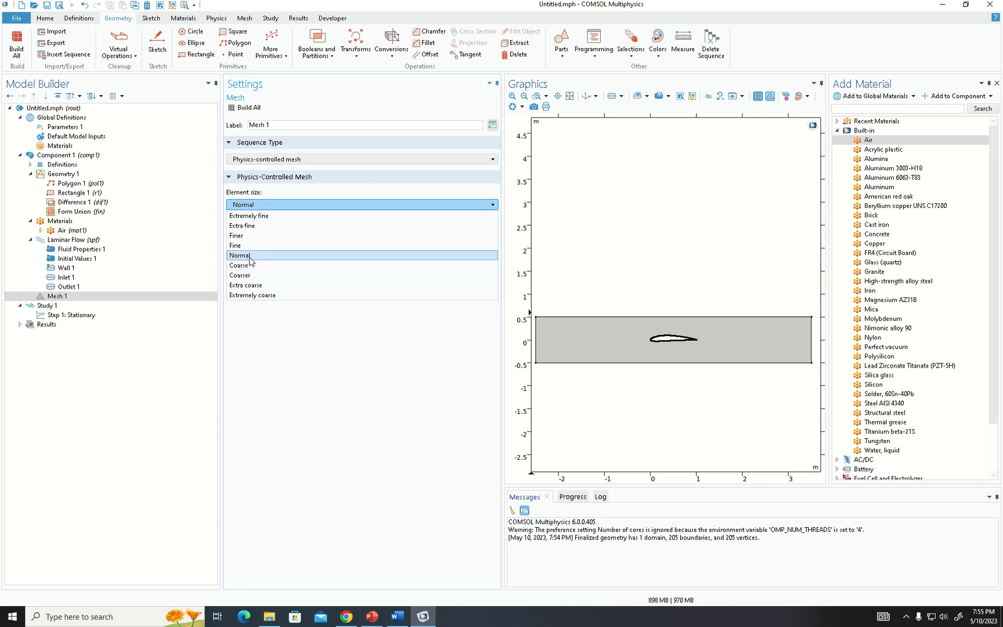
{"action": "left_click", "coordinate": [250, 256]}
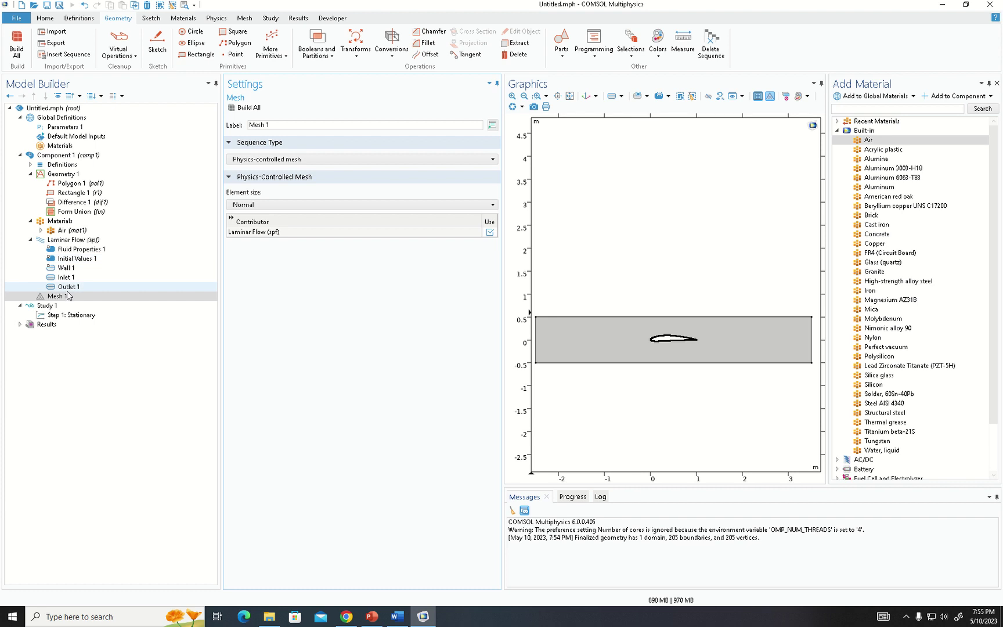
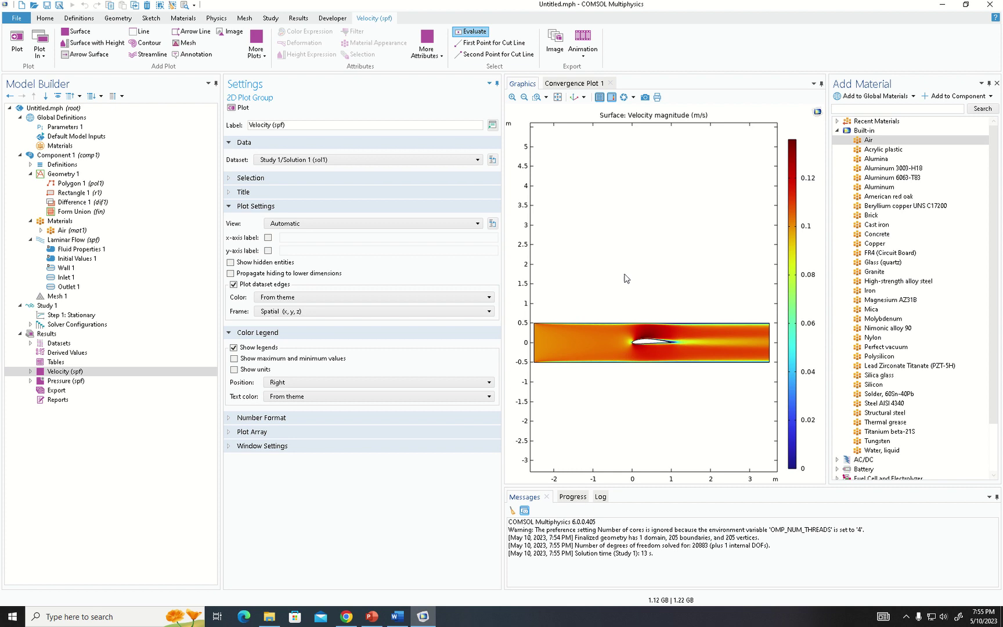
Add a 1D plot group to the results and insert a line graph in it.
{"action": "right_click", "coordinate": [42, 334]}
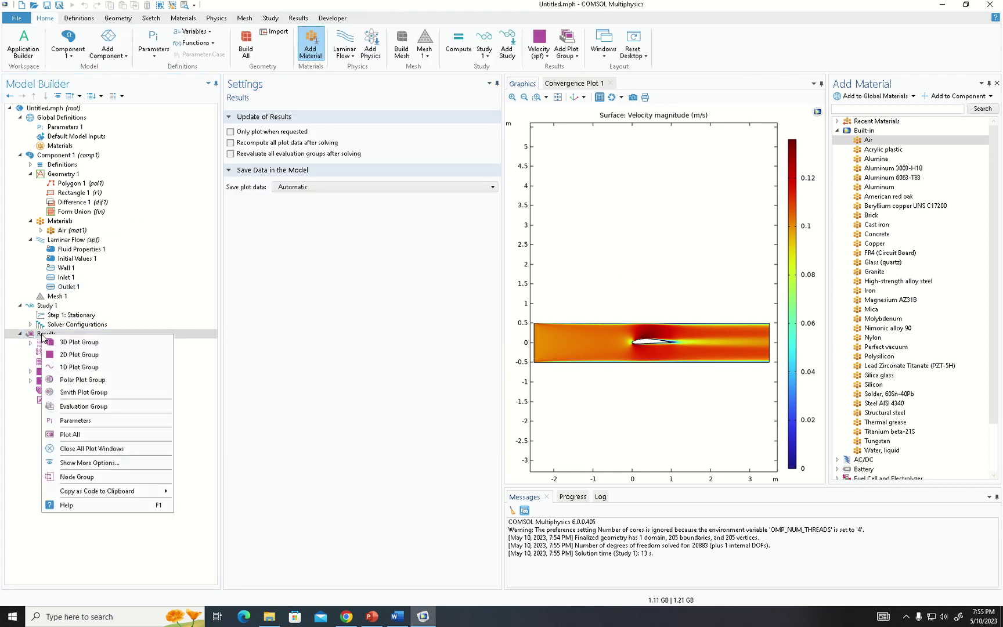
{"action": "left_click", "coordinate": [86, 368]}
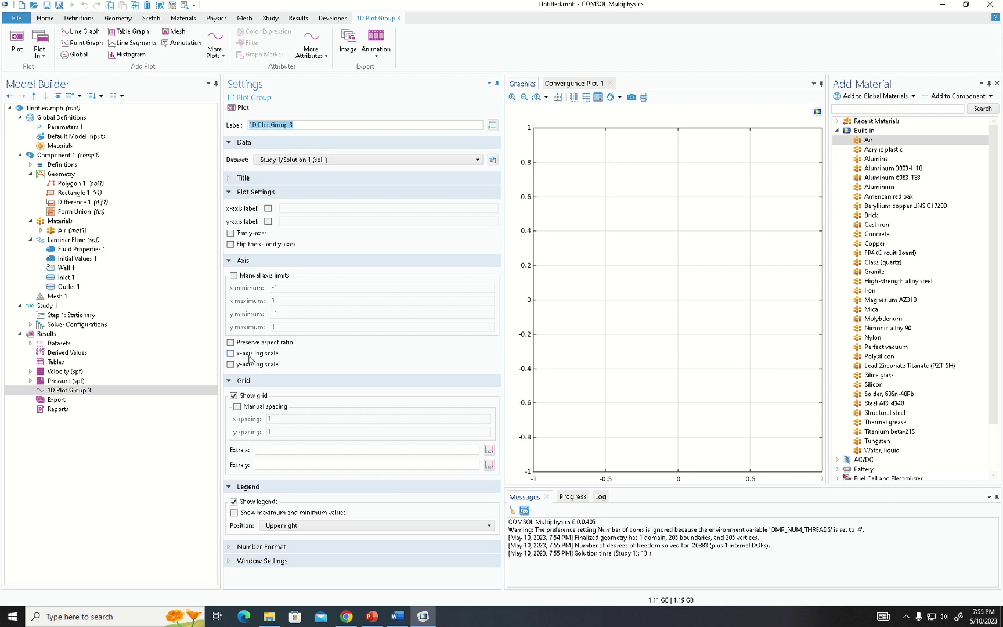
{"action": "right_click", "coordinate": [52, 391]}
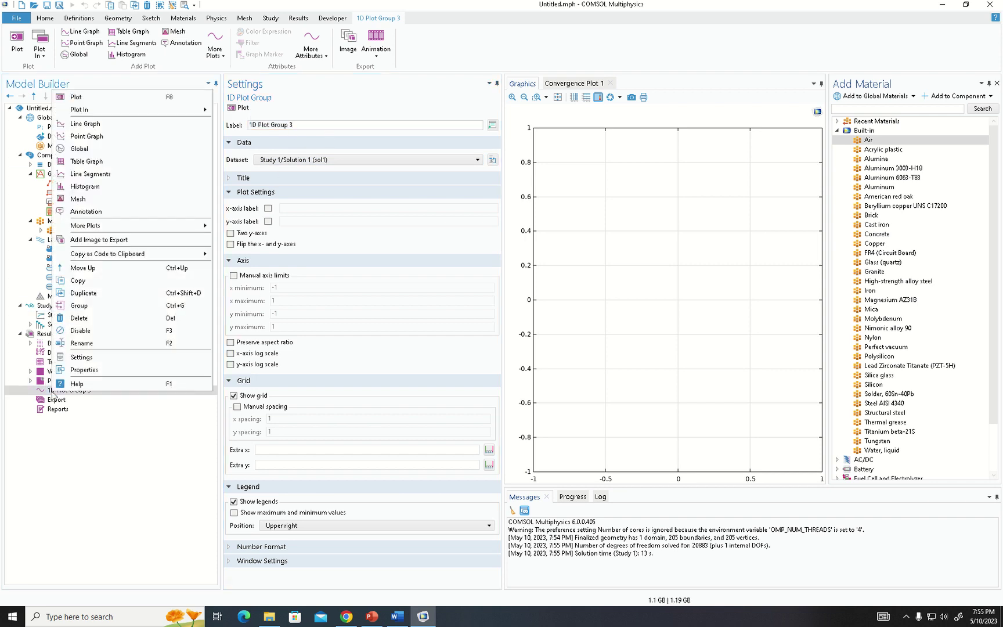
{"action": "left_click", "coordinate": [97, 125]}
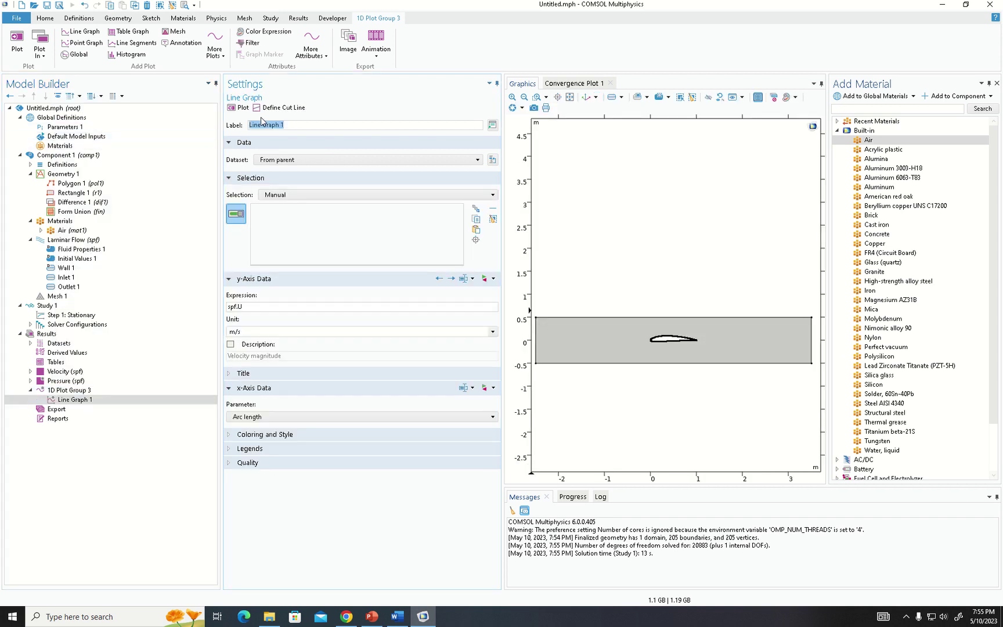
Select all boundaries for the line graph and exclude the rectangle's four outer edges so only the airfoil contour is used.
{"action": "left_click", "coordinate": [267, 226]}
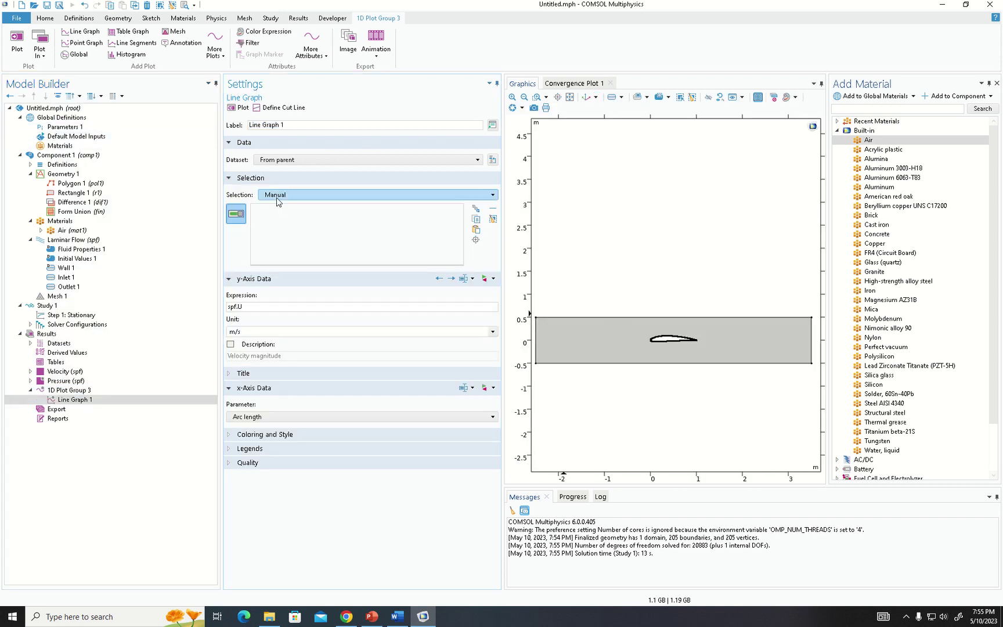
{"action": "left_click", "coordinate": [292, 198]}
{"action": "left_click", "coordinate": [296, 216]}
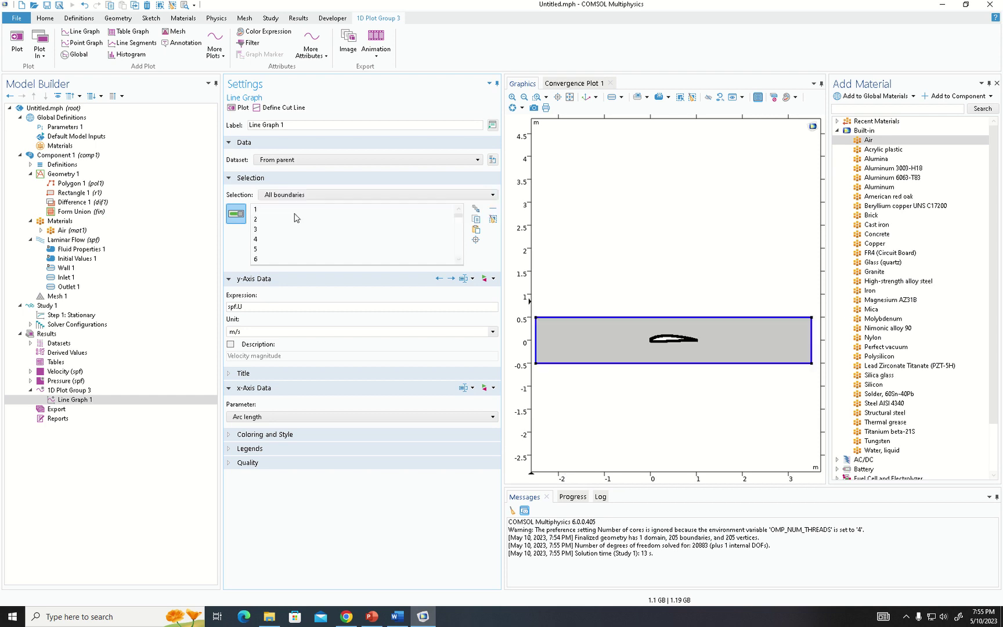
{"action": "left_click", "coordinate": [617, 319]}
{"action": "left_click", "coordinate": [536, 340]}
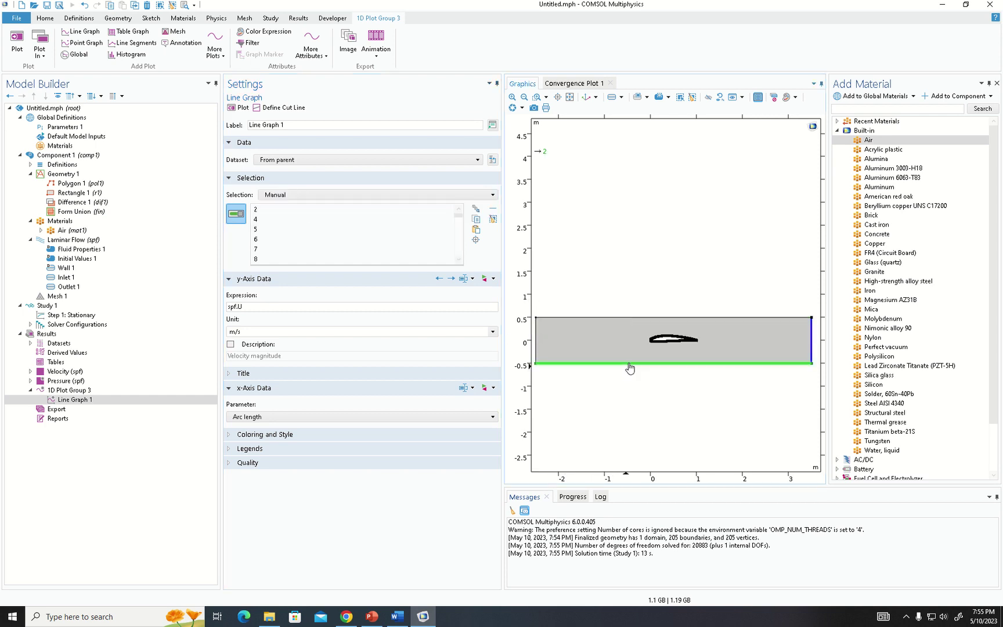
{"action": "left_click", "coordinate": [632, 363]}
{"action": "left_click", "coordinate": [811, 348]}
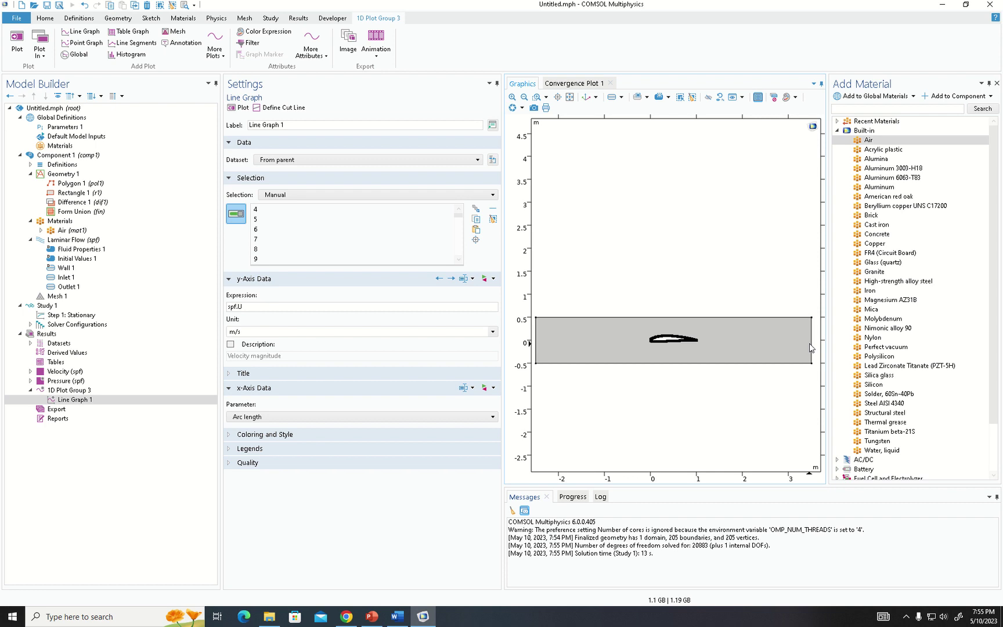
Set the line graph's y-axis expression to p and plot the pressure along the airfoil.
{"action": "left_click", "coordinate": [250, 306]}
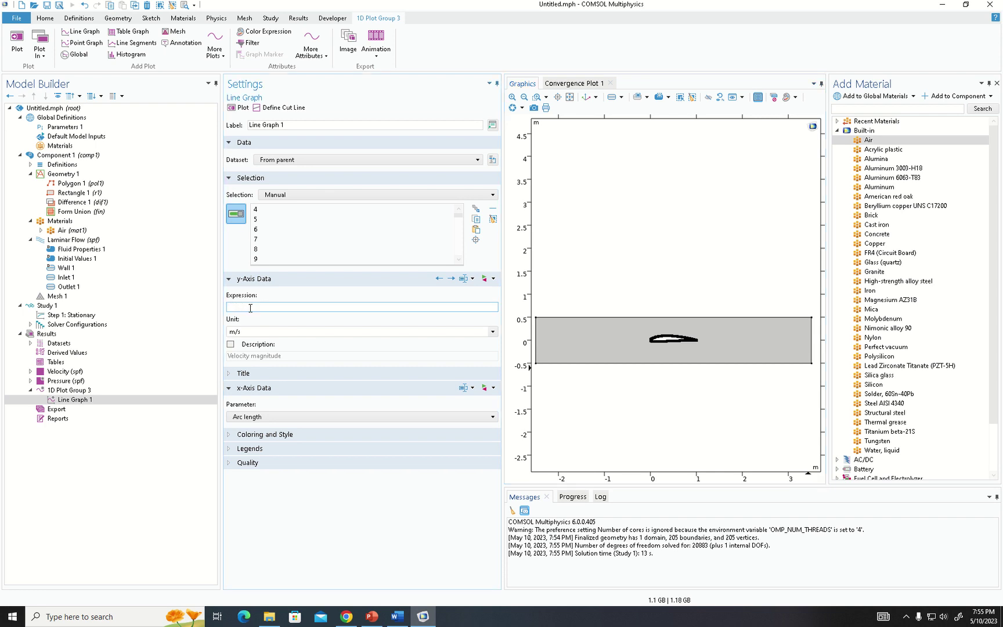
{"action": "type", "text": "p"}
{"action": "key", "text": "Return"}
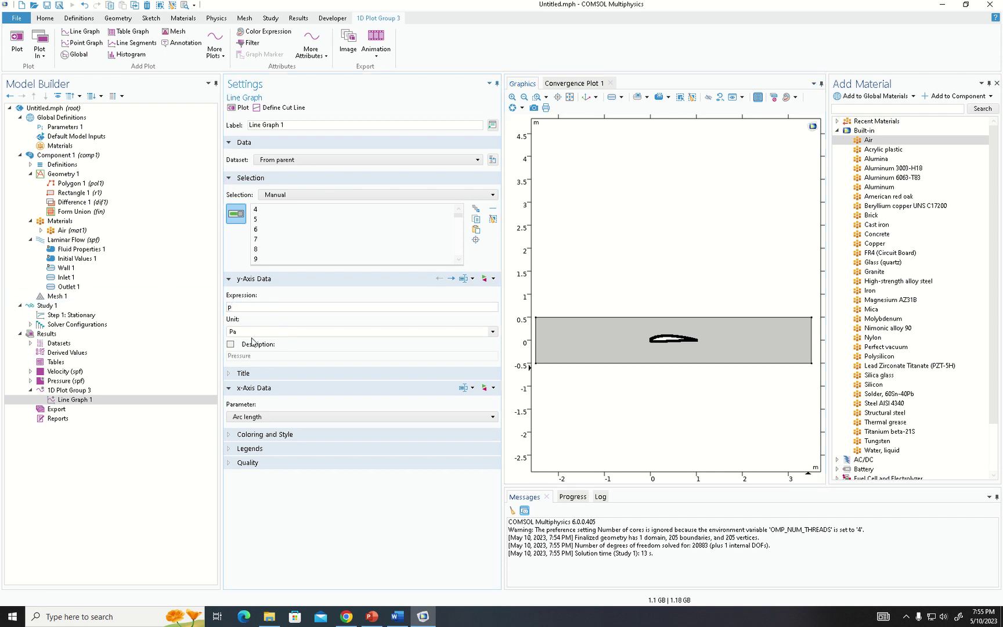
{"action": "left_click", "coordinate": [239, 108]}
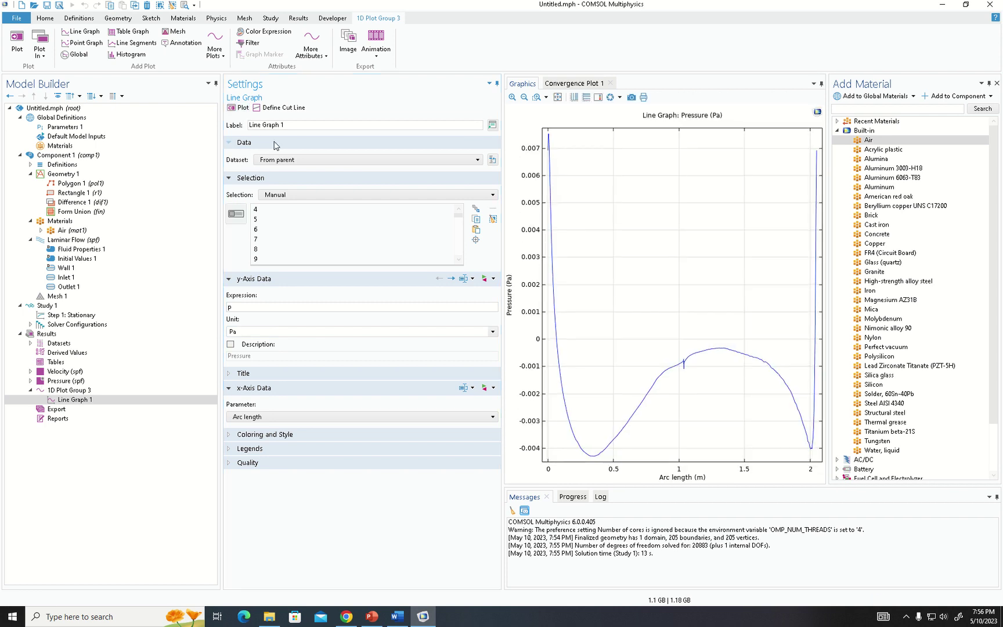
{"action": "scroll", "coordinate": [588, 458], "scroll_direction": "up", "scroll_amount": 4}
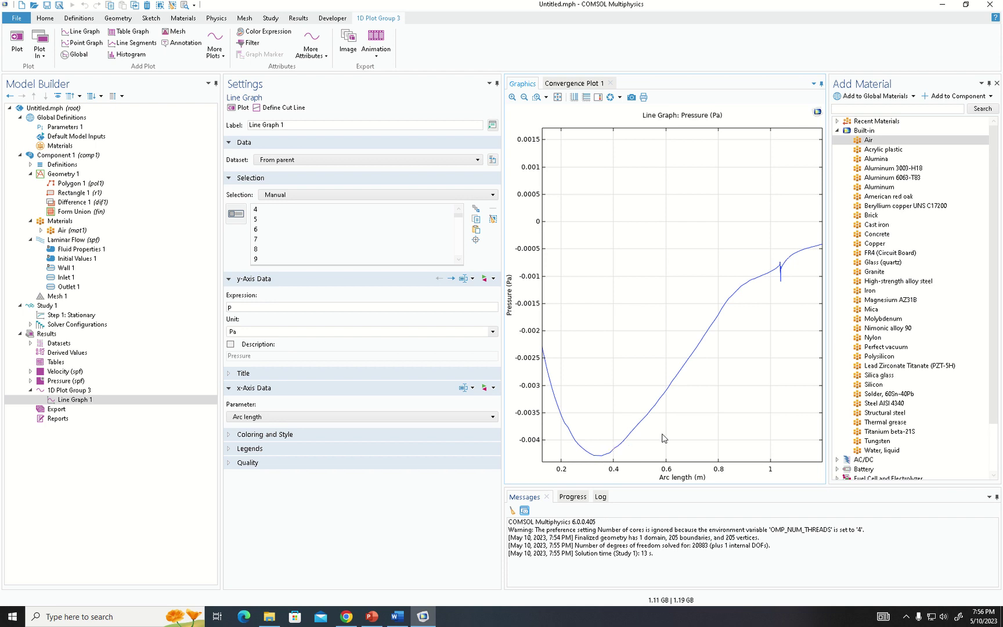
{"action": "left_click", "coordinate": [42, 335]}
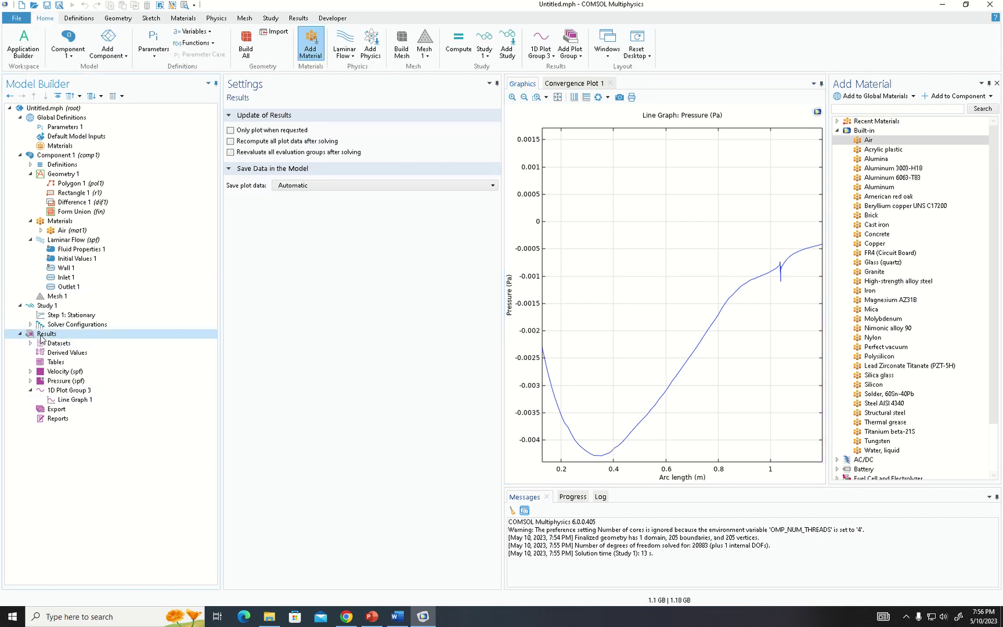
{"action": "right_click", "coordinate": [41, 337]}
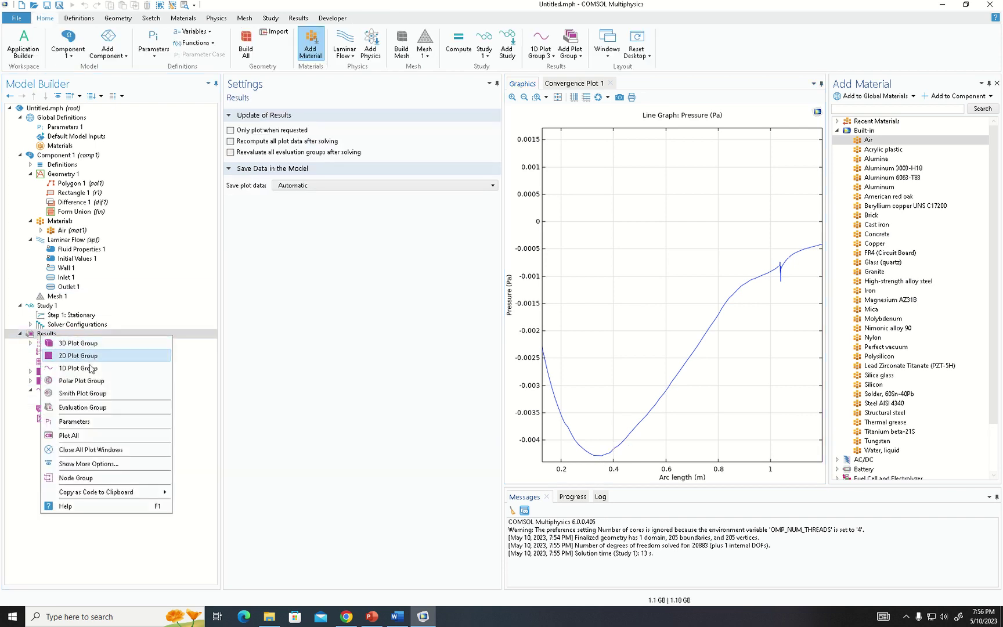
{"action": "key", "text": "Escape"}
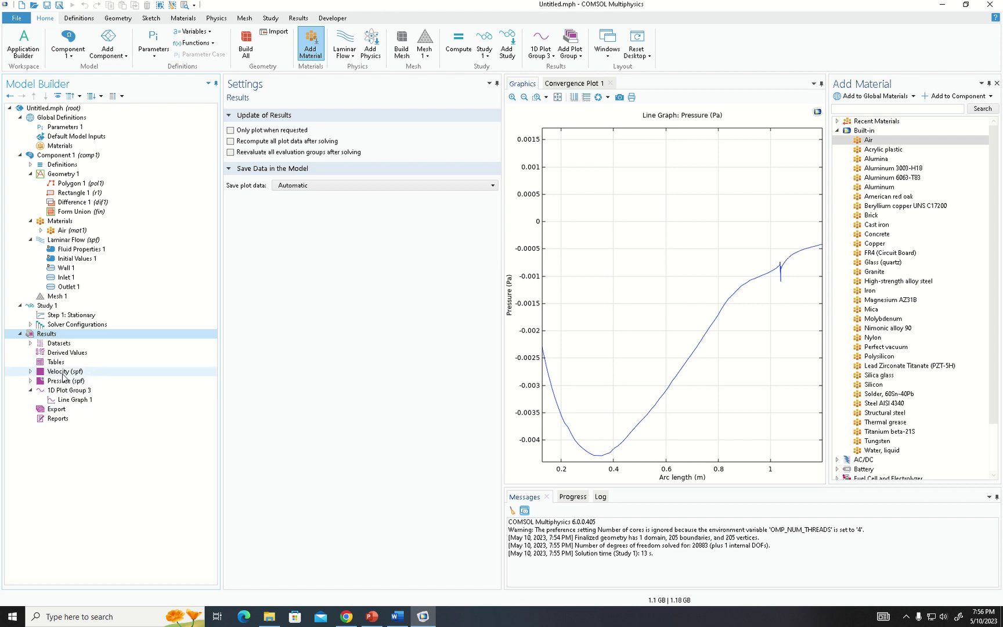
{"action": "left_click", "coordinate": [64, 374]}
{"action": "right_click", "coordinate": [64, 374]}
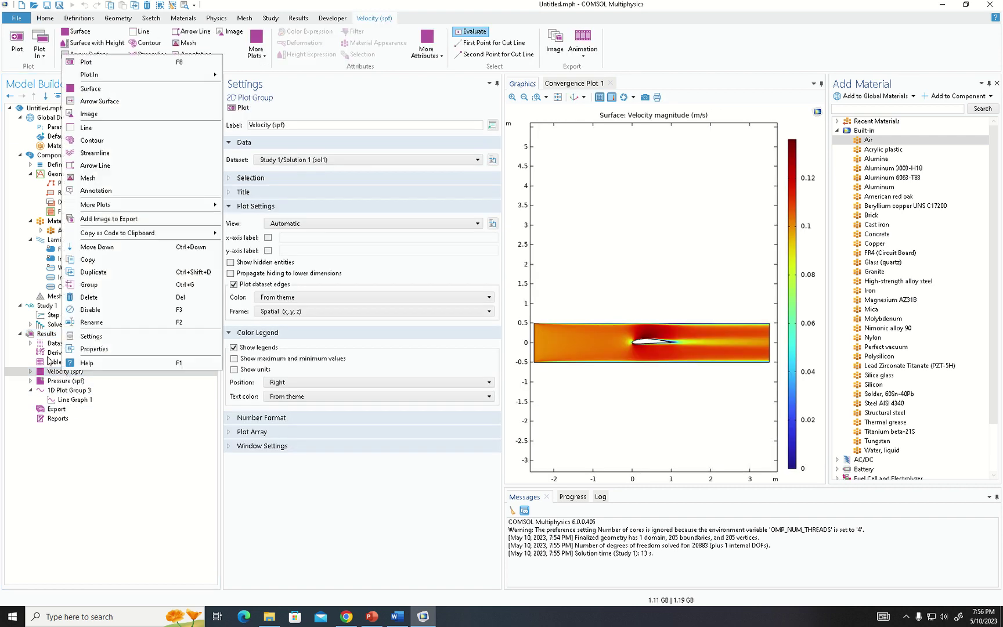
{"action": "left_click", "coordinate": [50, 346]}
{"action": "right_click", "coordinate": [50, 346]}
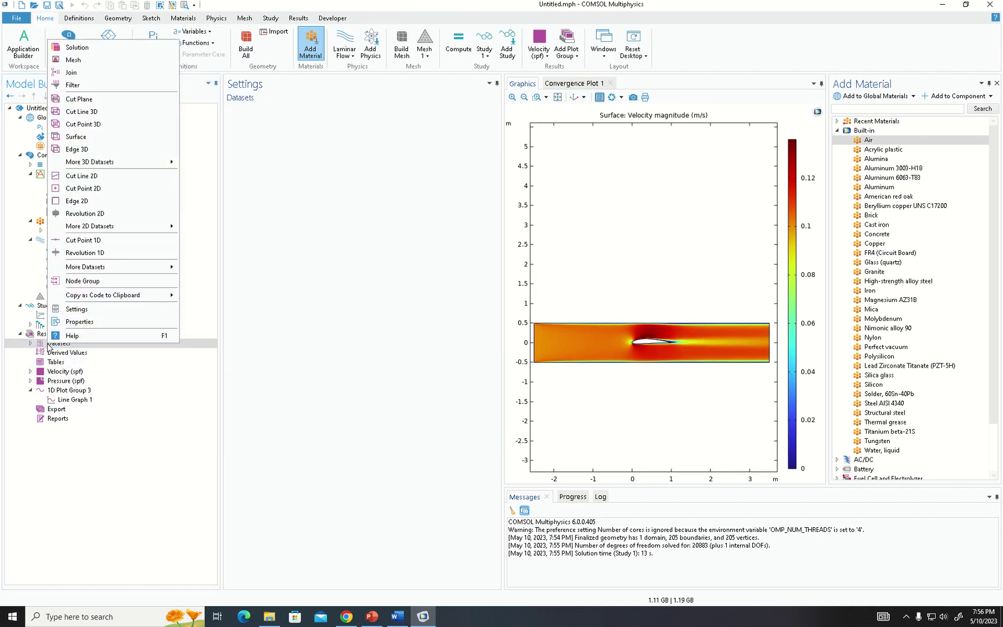
Add a line integration to the derived values.
{"action": "left_click", "coordinate": [53, 353]}
{"action": "right_click", "coordinate": [55, 356]}
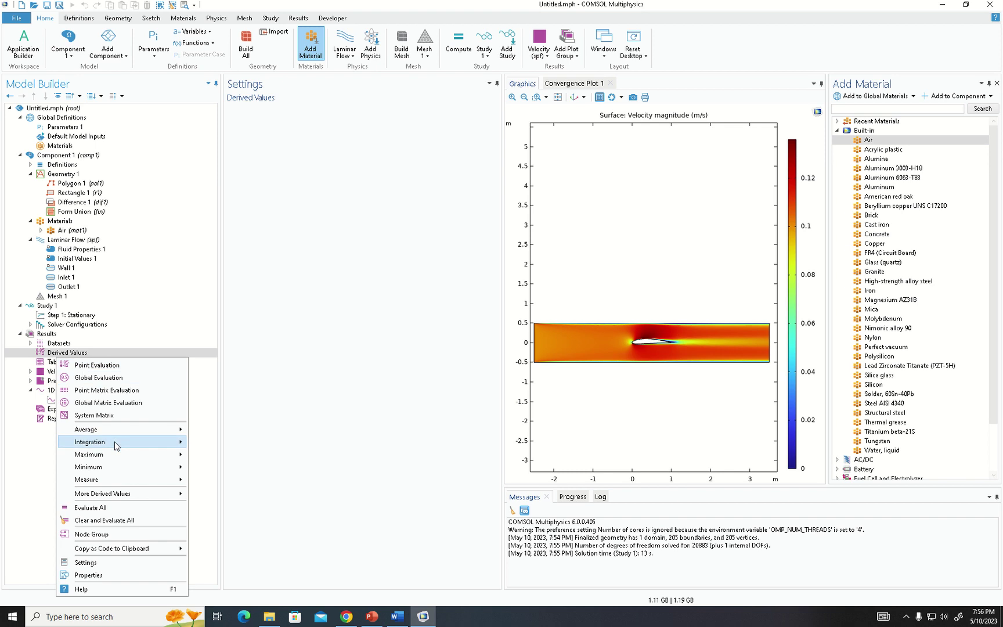
{"action": "mouse_move", "coordinate": [177, 444]}
{"action": "left_click", "coordinate": [225, 467]}
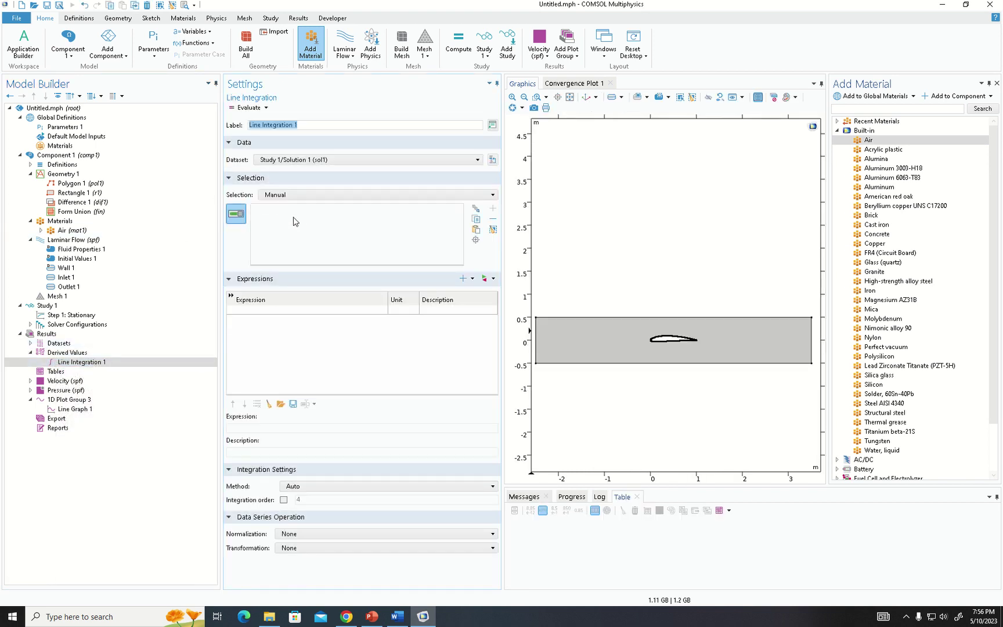
Select all boundaries for the line integration and exclude the rectangle's four outer edges so only the airfoil contour is integrated.
{"action": "left_click", "coordinate": [296, 195]}
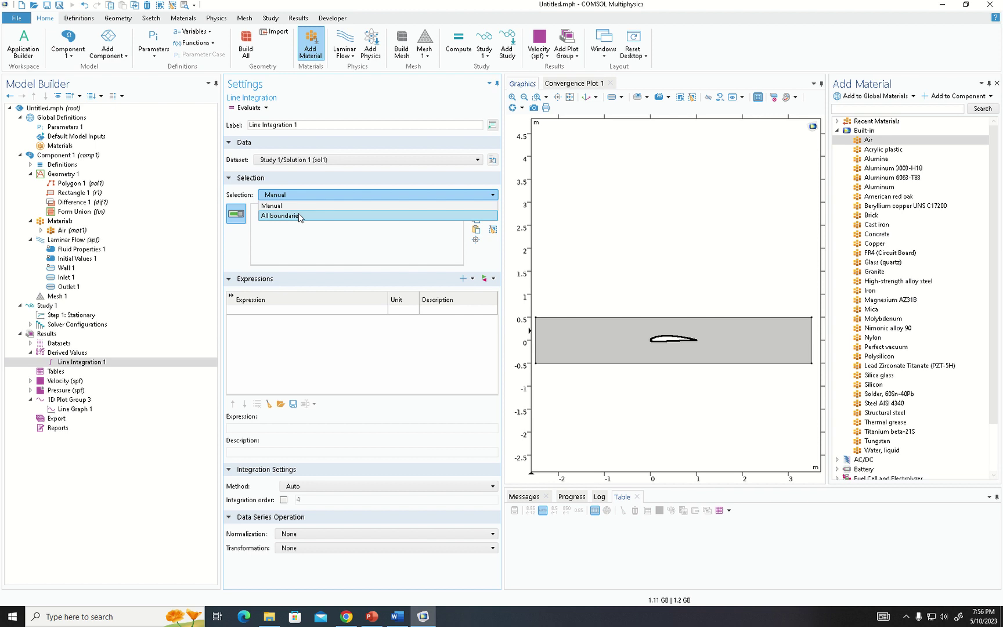
{"action": "left_click", "coordinate": [299, 215]}
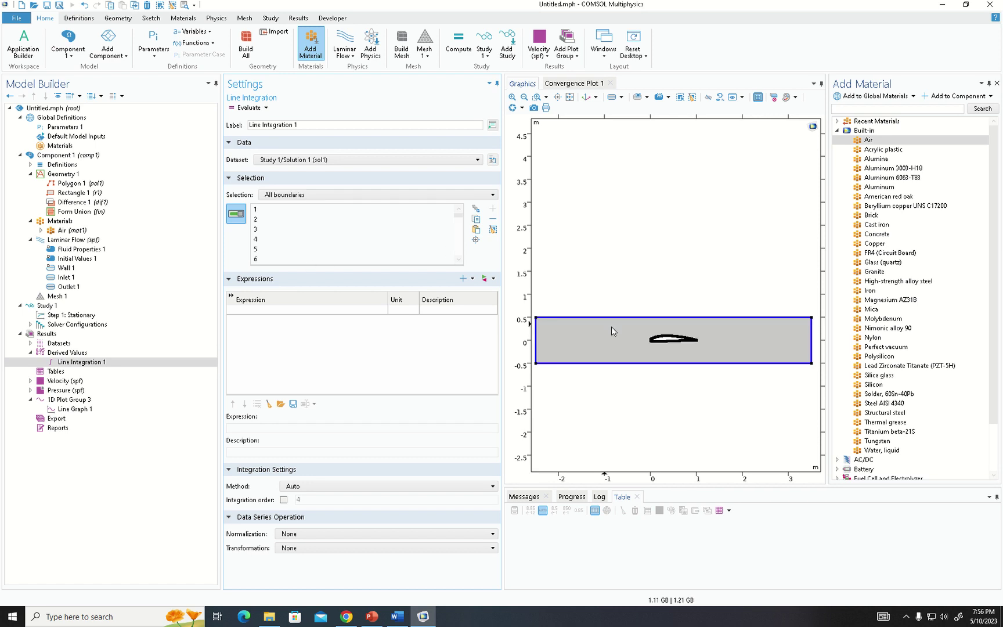
{"action": "left_click", "coordinate": [561, 317]}
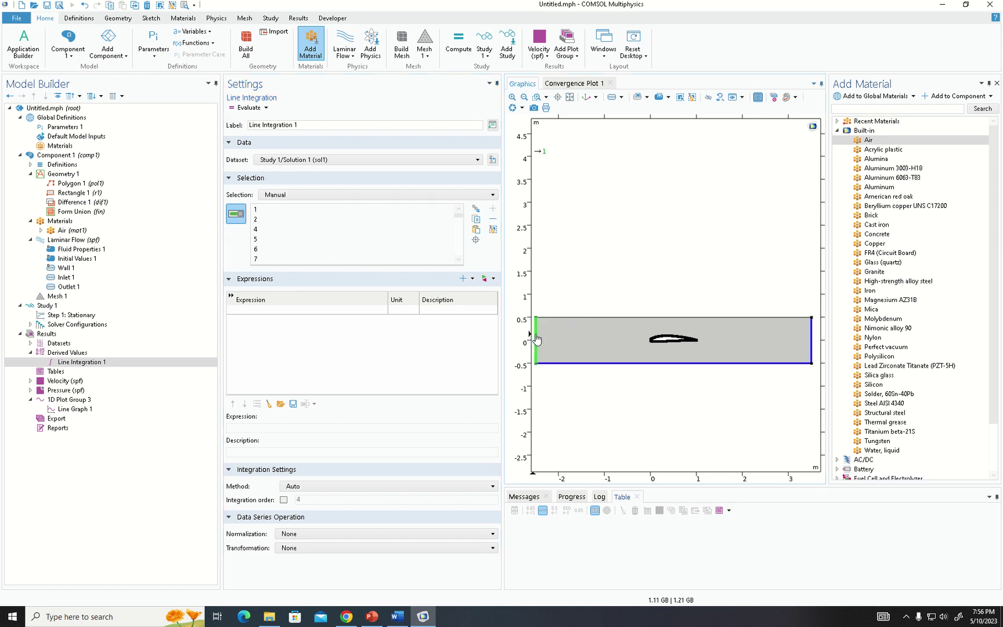
{"action": "left_click", "coordinate": [535, 340]}
{"action": "left_click", "coordinate": [583, 362]}
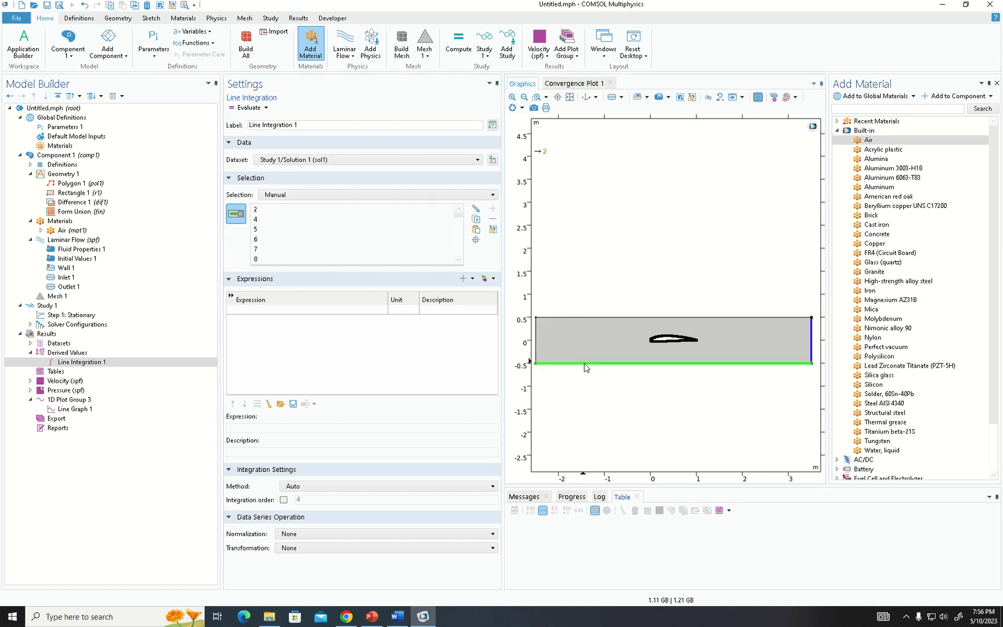
{"action": "left_click", "coordinate": [812, 350]}
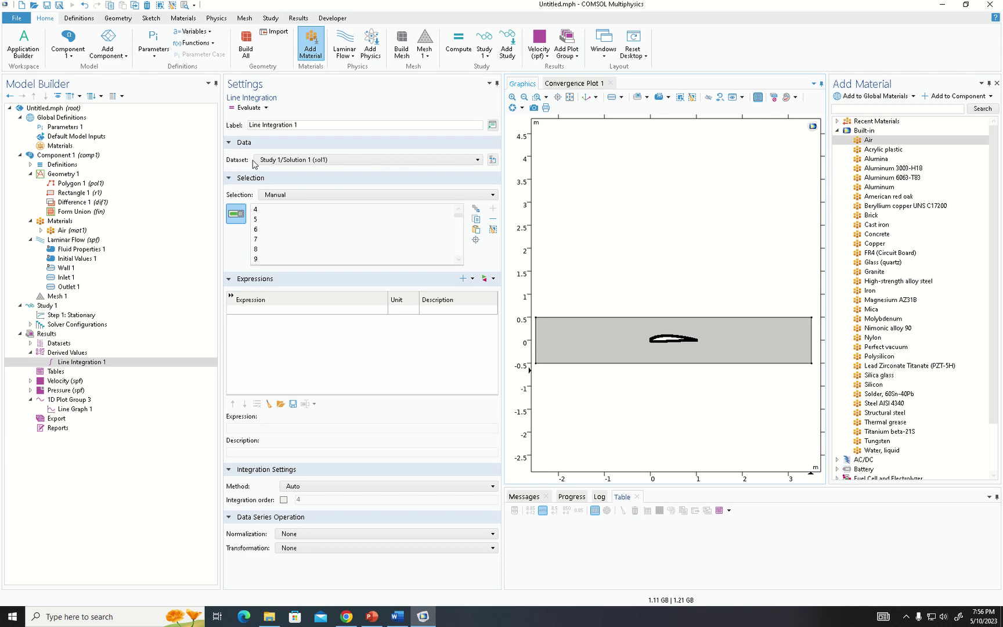
Set the line integration expression to spf.T_stressy and evaluate it over the airfoil contour.
{"action": "left_click", "coordinate": [247, 311]}
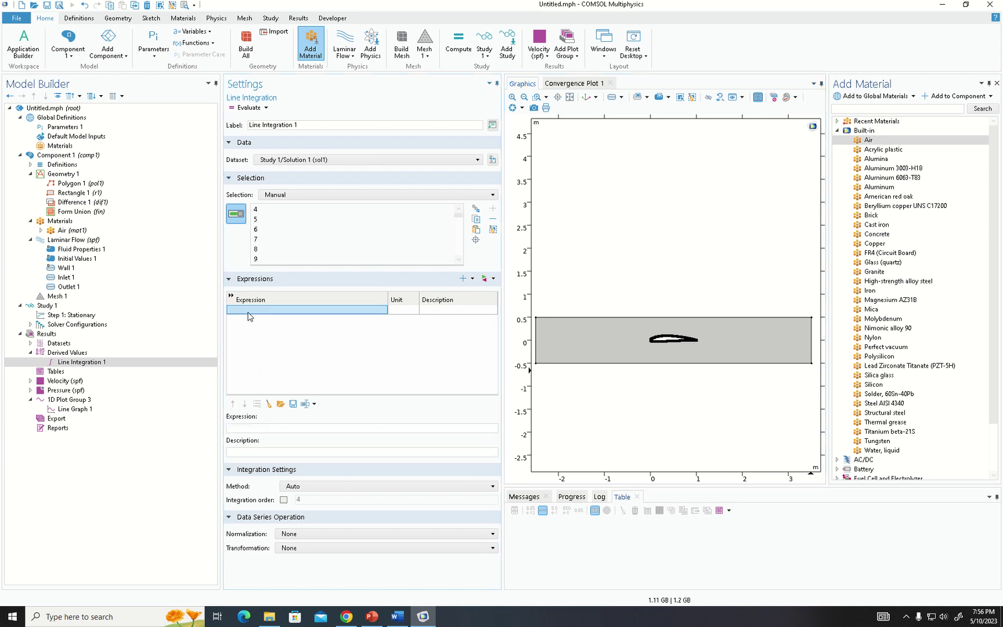
{"action": "type", "text": "spf.T_stressy"}
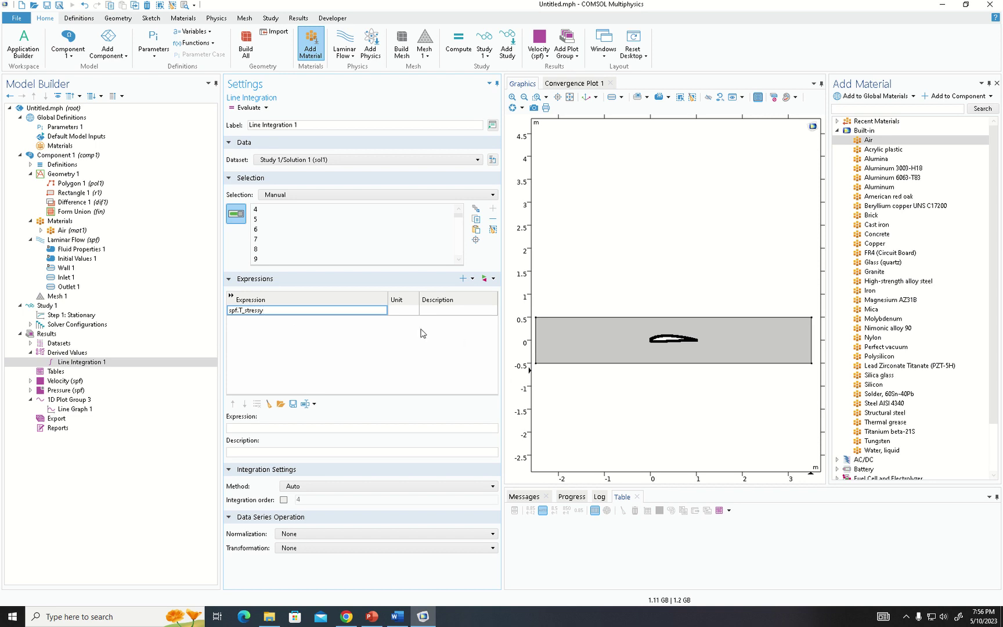
{"action": "left_click", "coordinate": [413, 312]}
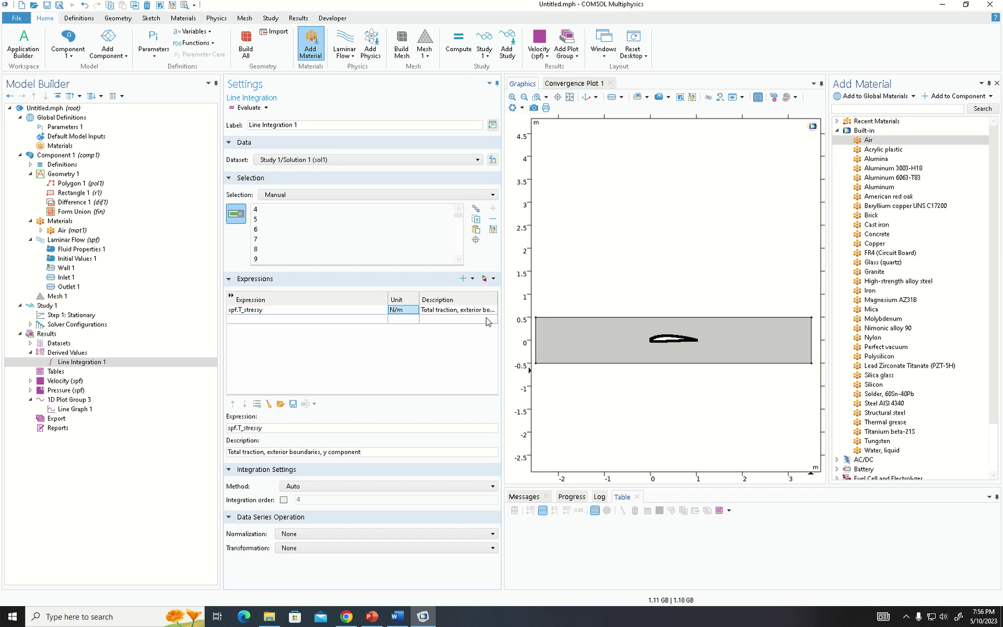
{"action": "left_click", "coordinate": [247, 107]}
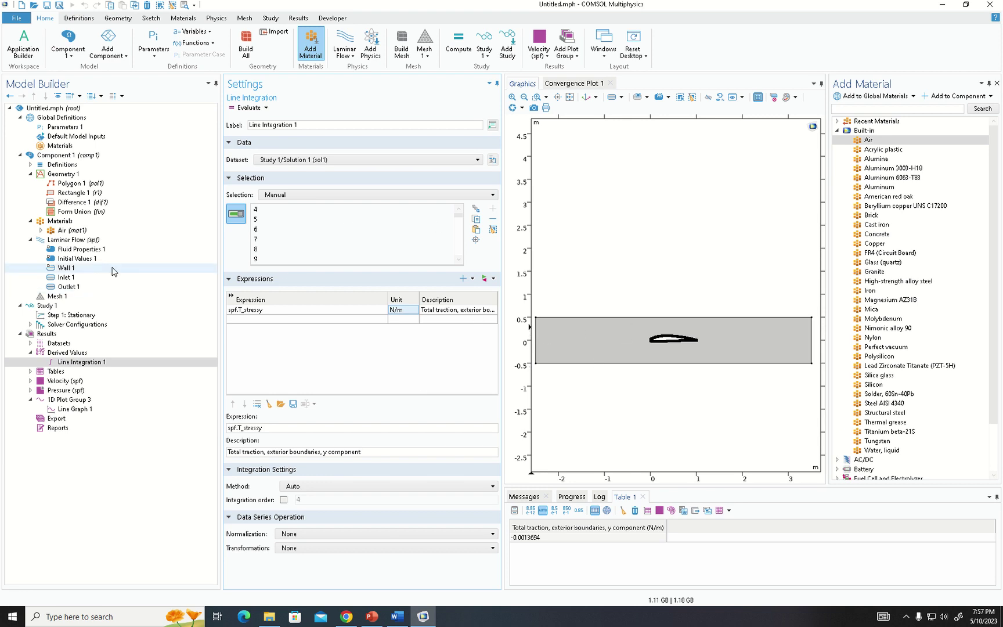
Add a polygon to Geometry 1 with its coordinates read from the file Flap.txt and build it.
{"action": "left_click", "coordinate": [61, 173]}
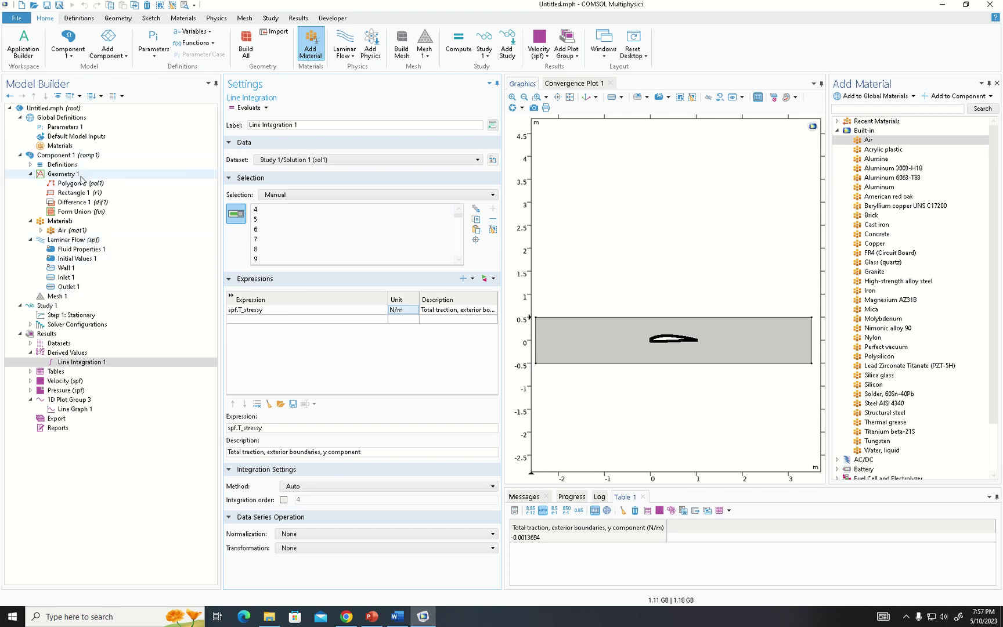
{"action": "left_click", "coordinate": [118, 18]}
{"action": "left_click", "coordinate": [235, 43]}
{"action": "left_click", "coordinate": [291, 194]}
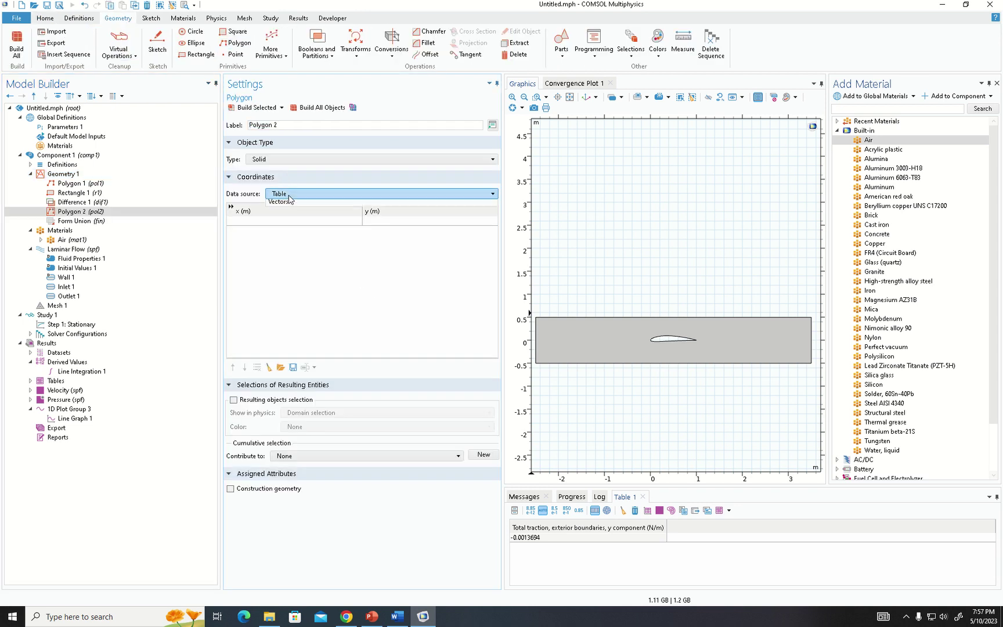
{"action": "left_click", "coordinate": [287, 215]}
{"action": "left_click", "coordinate": [285, 219]}
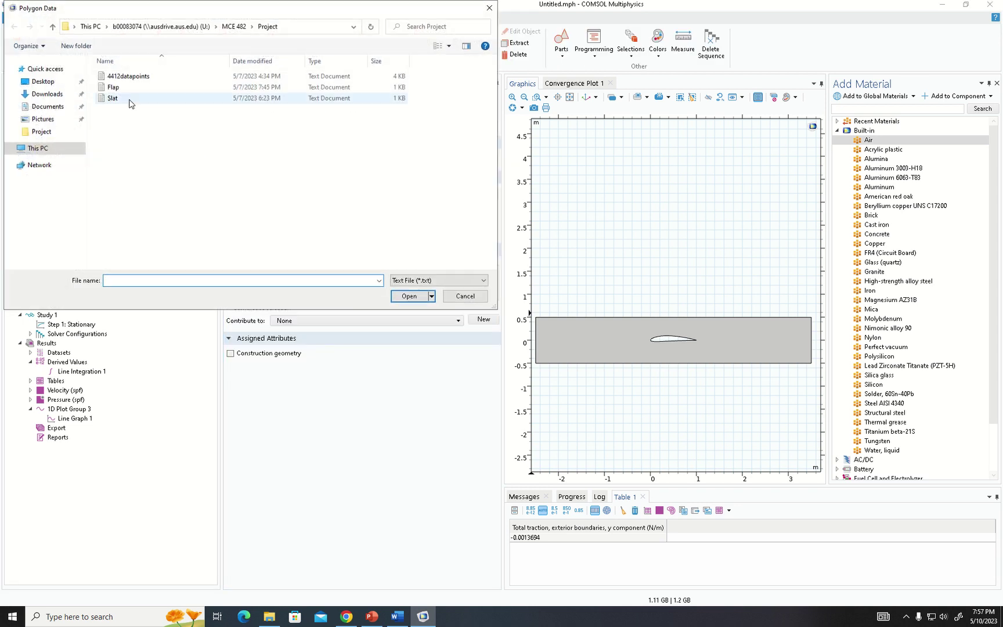
{"action": "double_click", "coordinate": [133, 87]}
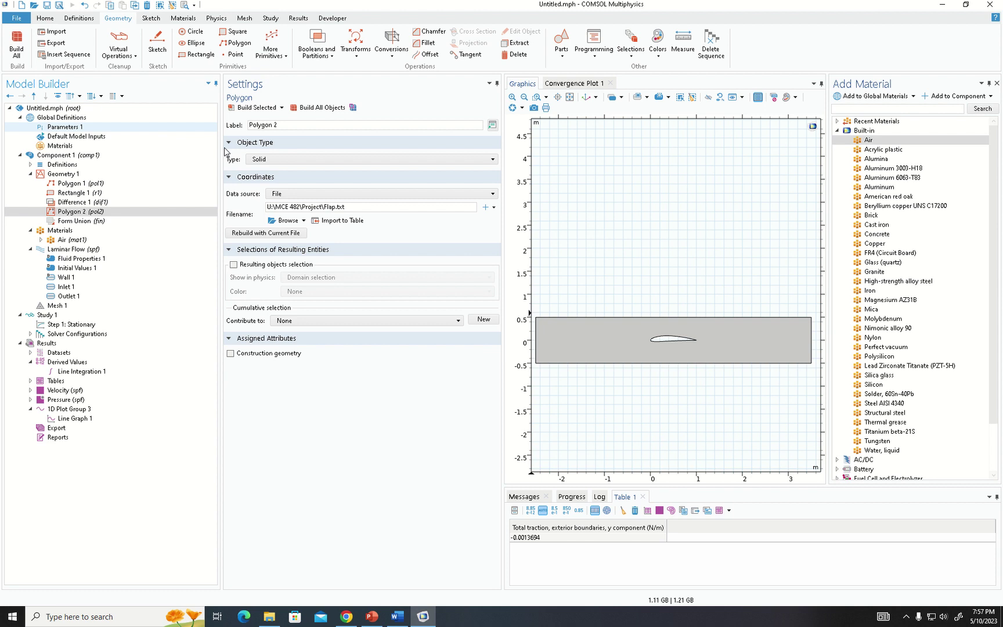
{"action": "left_click", "coordinate": [256, 108]}
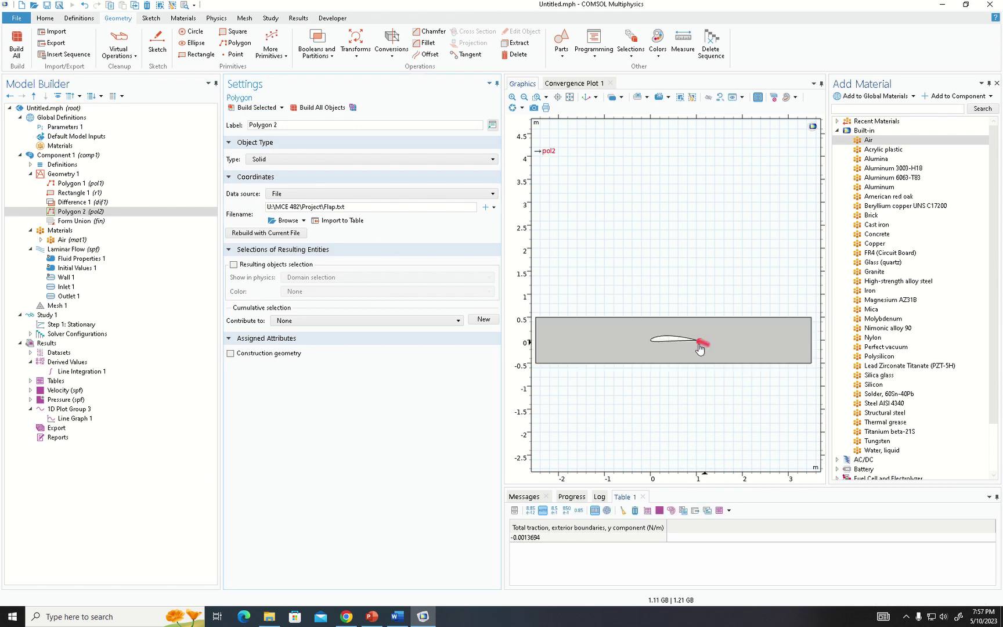
{"action": "scroll", "coordinate": [699, 344], "scroll_direction": "up", "scroll_amount": 5}
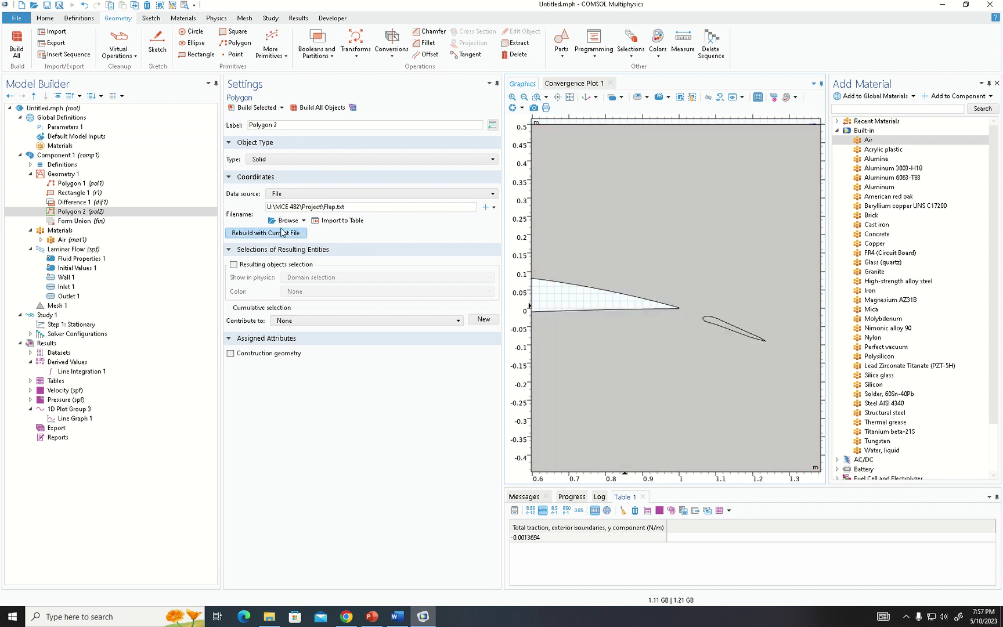
Add another polygon to the geometry with its coordinates read from the file Slat.txt and build it.
{"action": "left_click", "coordinate": [236, 43]}
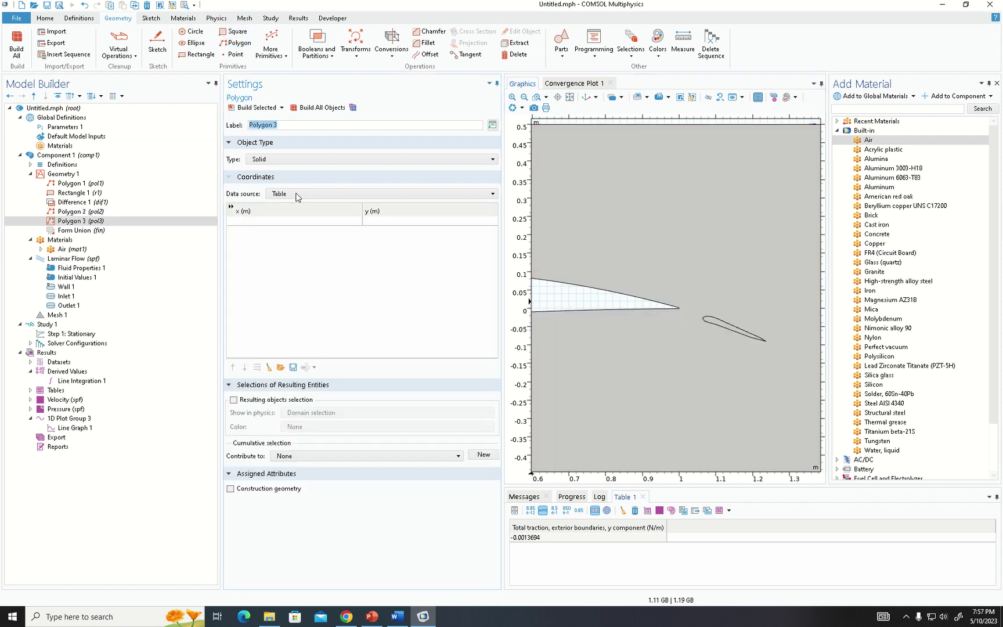
{"action": "left_click", "coordinate": [302, 194]}
{"action": "left_click", "coordinate": [274, 204]}
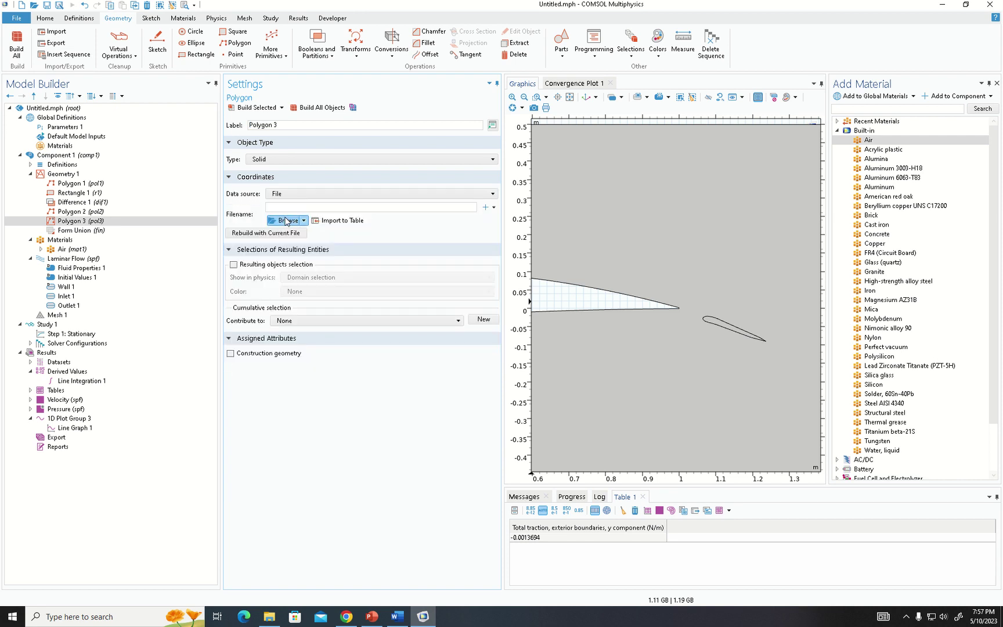
{"action": "left_click", "coordinate": [286, 221]}
{"action": "double_click", "coordinate": [131, 96]}
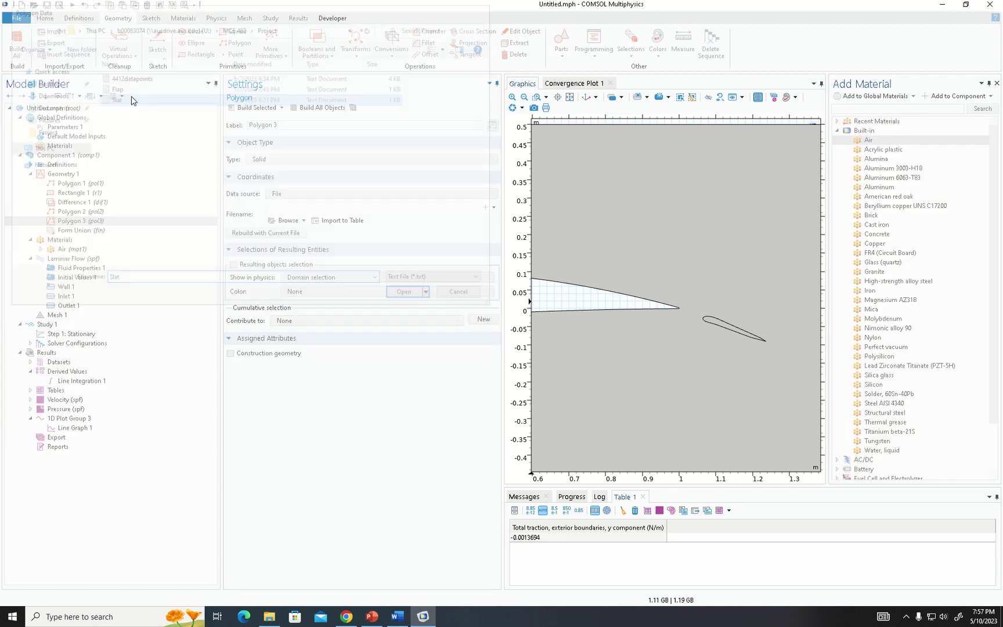
{"action": "right_click", "coordinate": [620, 322]}
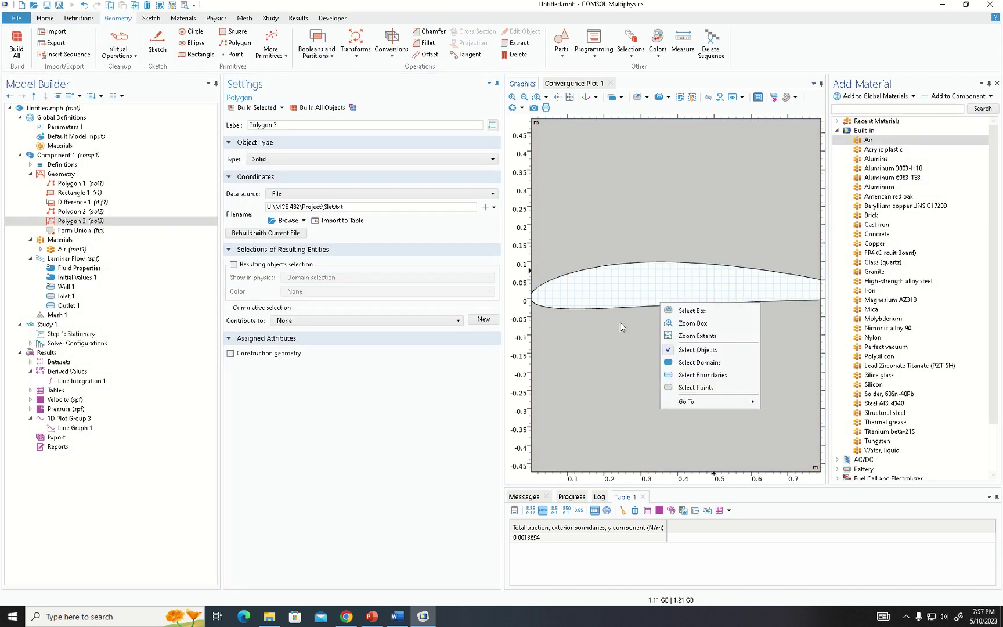
{"action": "left_click", "coordinate": [629, 340]}
{"action": "left_click", "coordinate": [255, 108]}
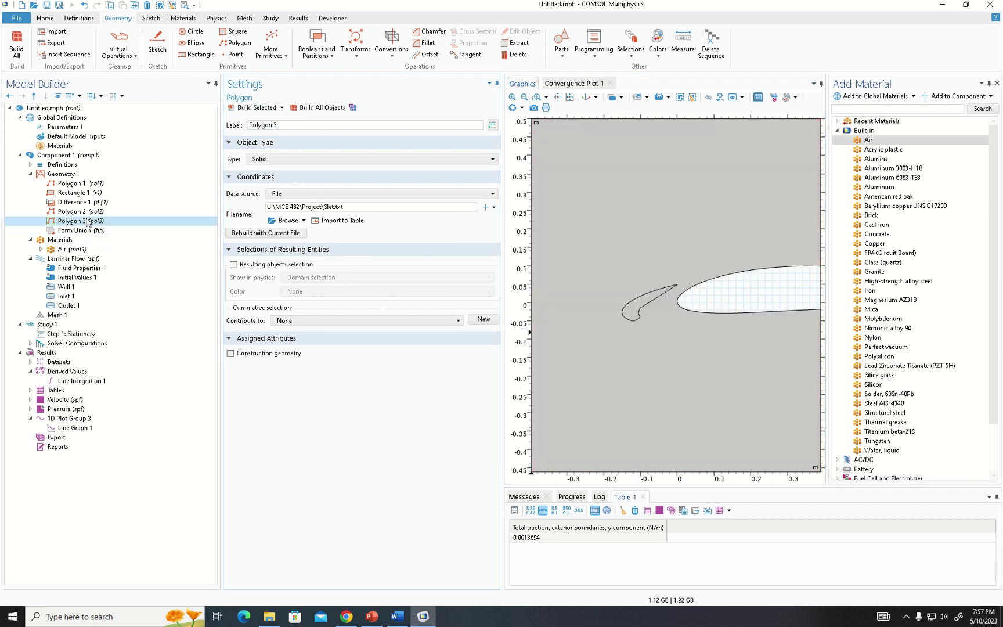
Move Difference 1 after the flap and slat polygons, add both to its objects to subtract, and build it.
{"action": "left_click_drag", "start_coordinate": [79, 202], "coordinate": [91, 226]}
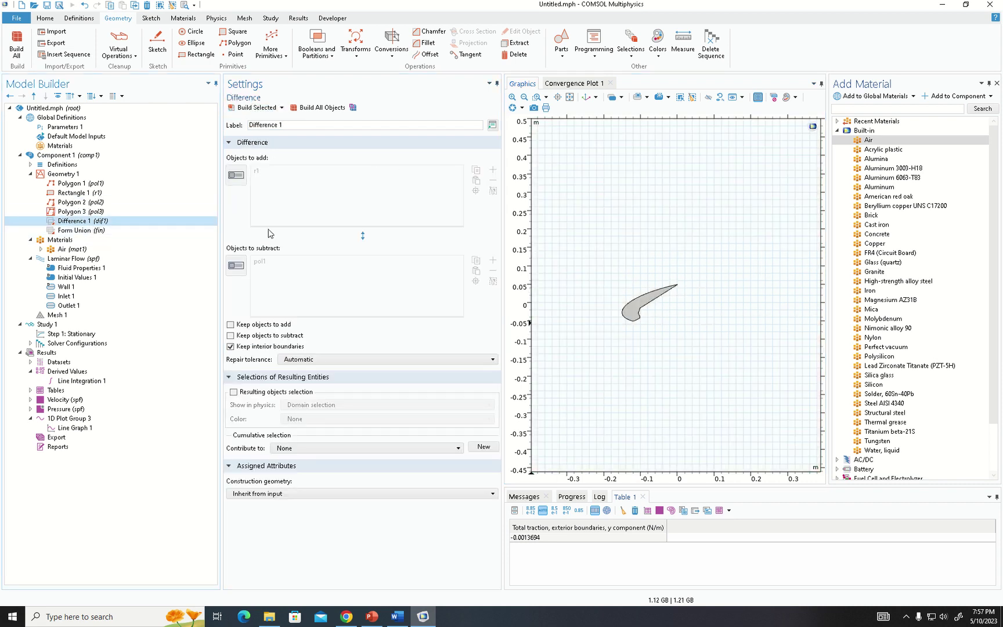
{"action": "left_click", "coordinate": [236, 265]}
{"action": "left_click", "coordinate": [639, 313]}
{"action": "scroll", "coordinate": [636, 325], "scroll_direction": "down", "scroll_amount": 3}
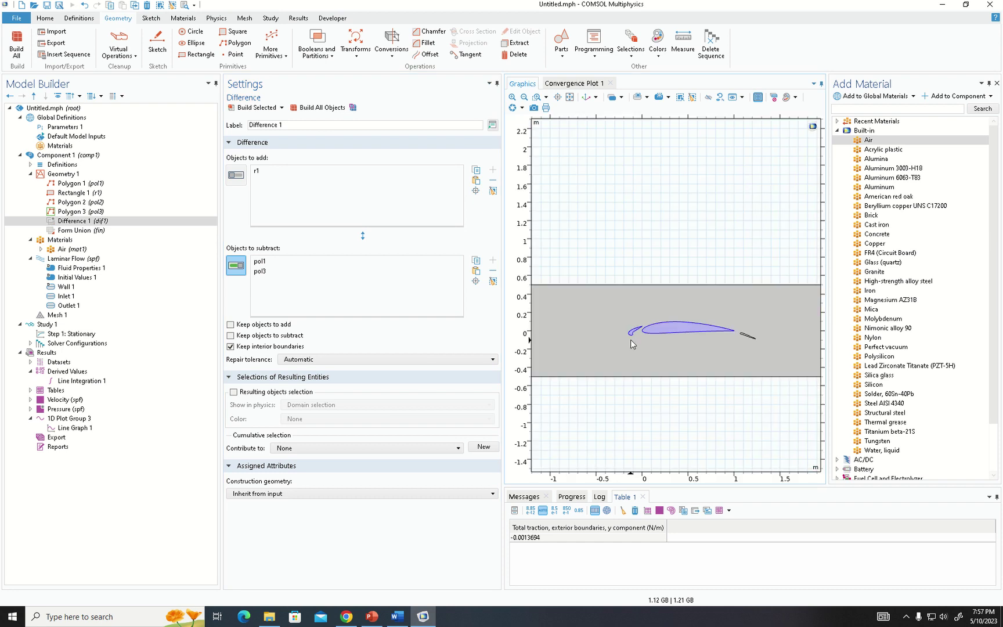
{"action": "scroll", "coordinate": [671, 336], "scroll_direction": "up", "scroll_amount": 4}
{"action": "left_click", "coordinate": [646, 303]}
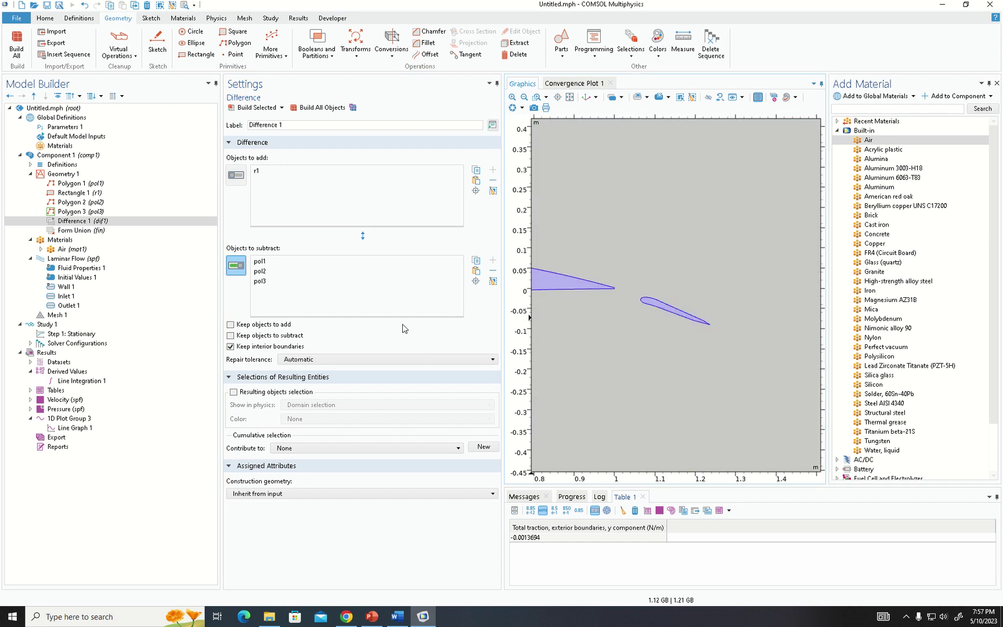
{"action": "left_click", "coordinate": [251, 108]}
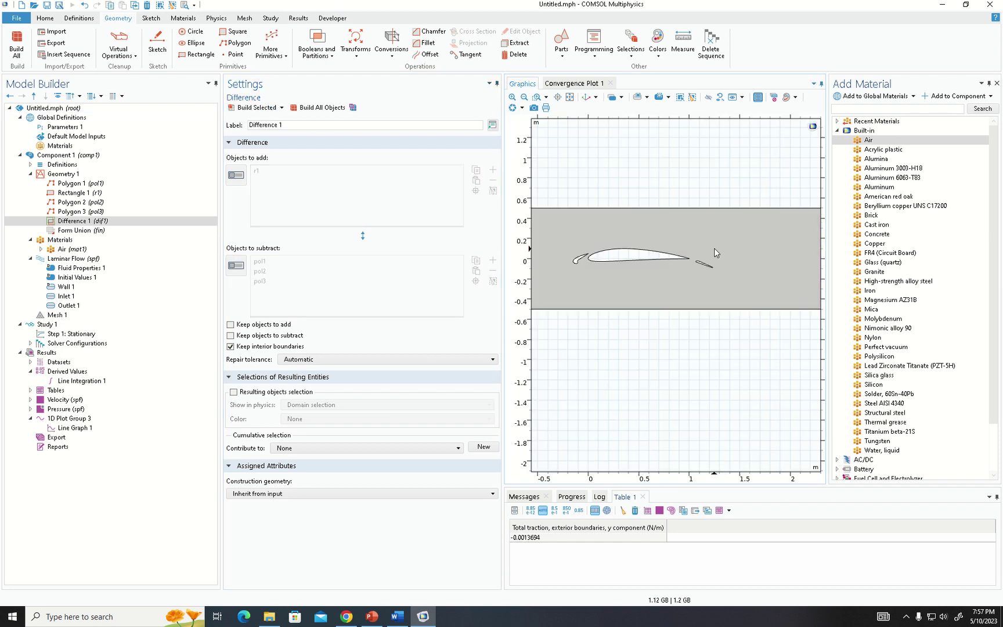
Build all of Geometry 1 with the slat, airfoil and flap cut out of the rectangle.
{"action": "scroll", "coordinate": [612, 266], "scroll_direction": "up", "scroll_amount": 4}
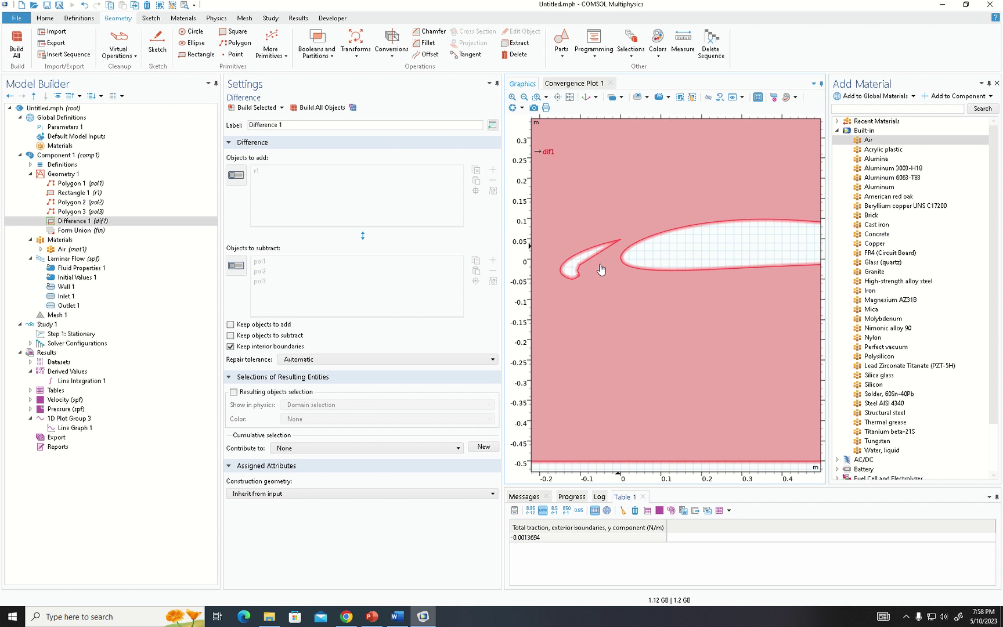
{"action": "scroll", "coordinate": [600, 270], "scroll_direction": "down", "scroll_amount": 5}
{"action": "scroll", "coordinate": [722, 271], "scroll_direction": "up", "scroll_amount": 5}
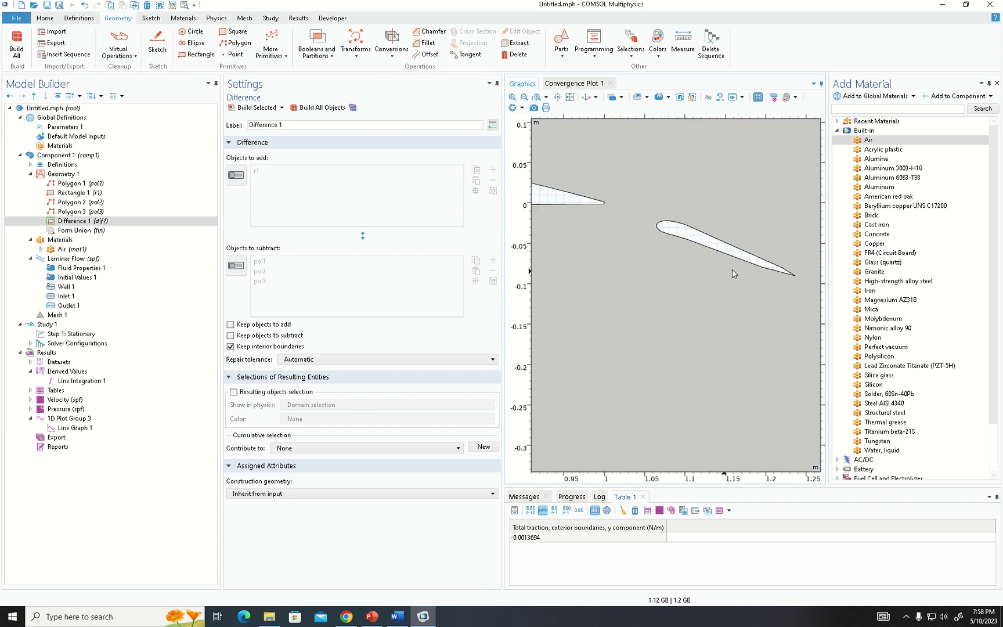
{"action": "scroll", "coordinate": [732, 269], "scroll_direction": "down", "scroll_amount": 5}
{"action": "left_click", "coordinate": [1, 220]}
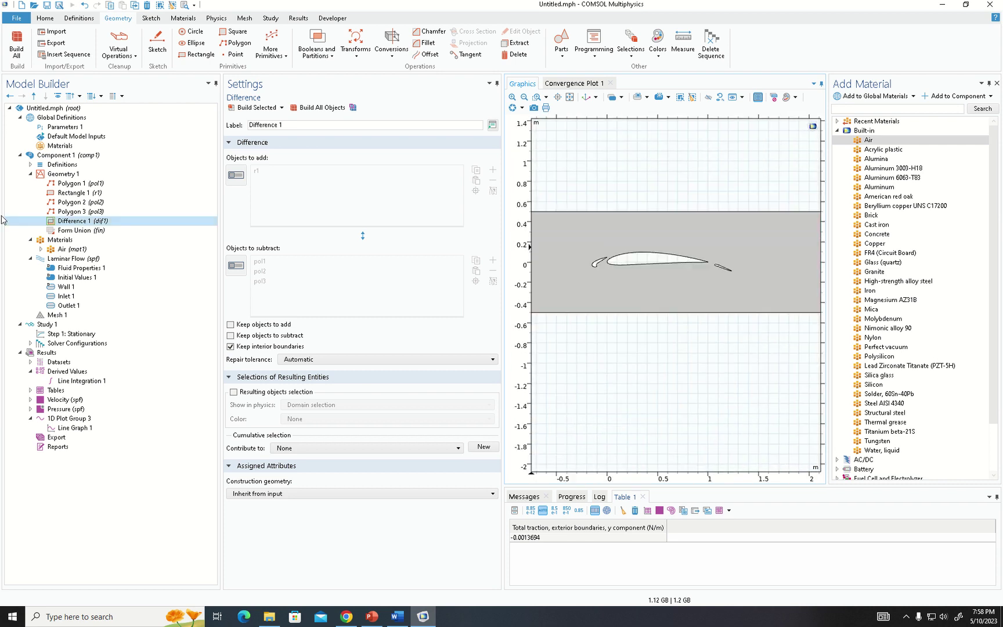
{"action": "left_click", "coordinate": [81, 229]}
{"action": "left_click", "coordinate": [63, 174]}
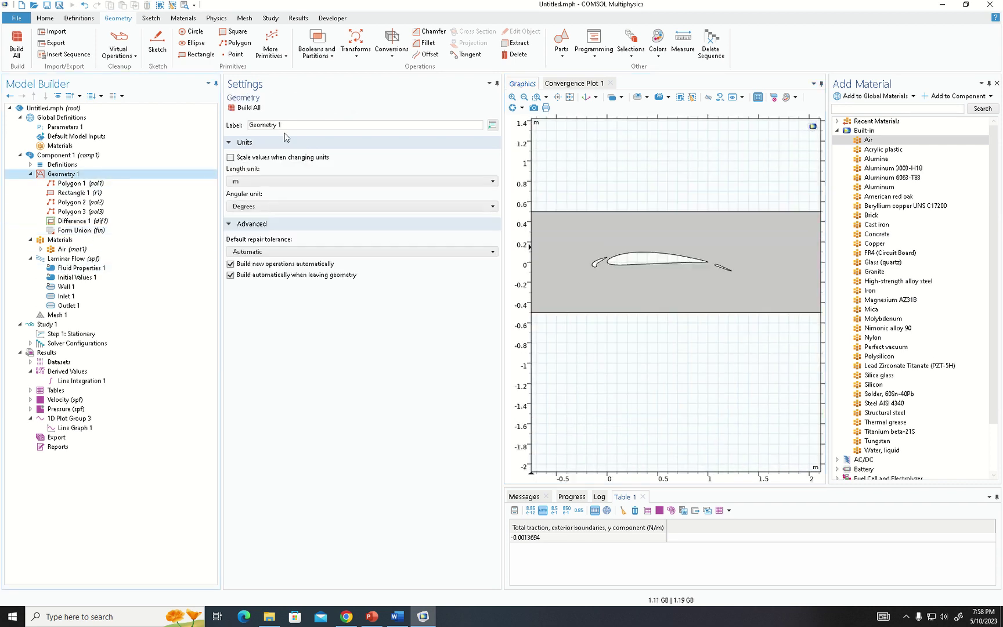
{"action": "left_click", "coordinate": [245, 107]}
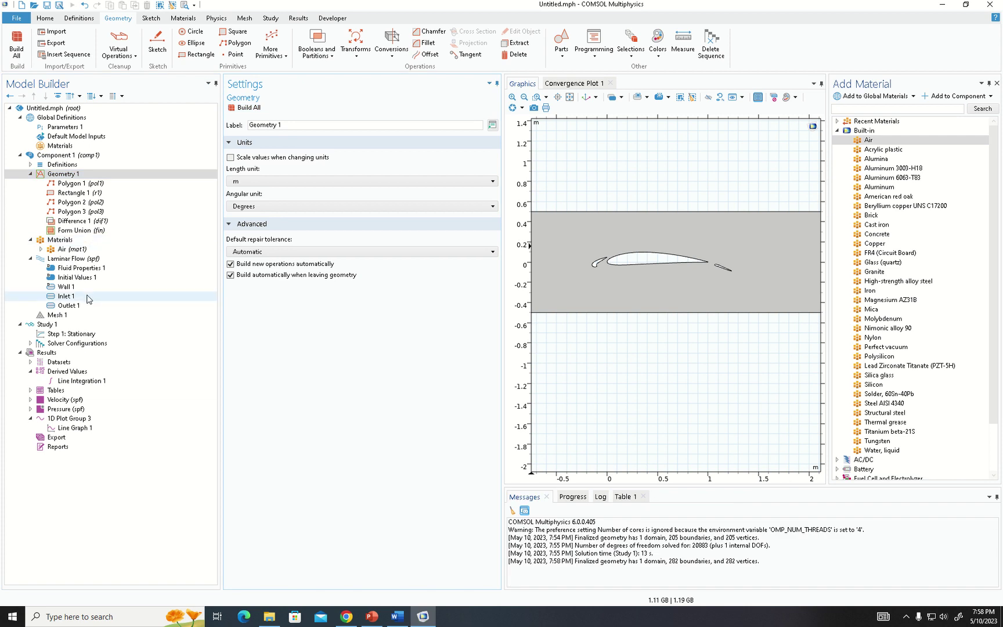
Build the physics-controlled mesh for the slat, airfoil and flap geometry and compute Study 1.
{"action": "left_click", "coordinate": [57, 314]}
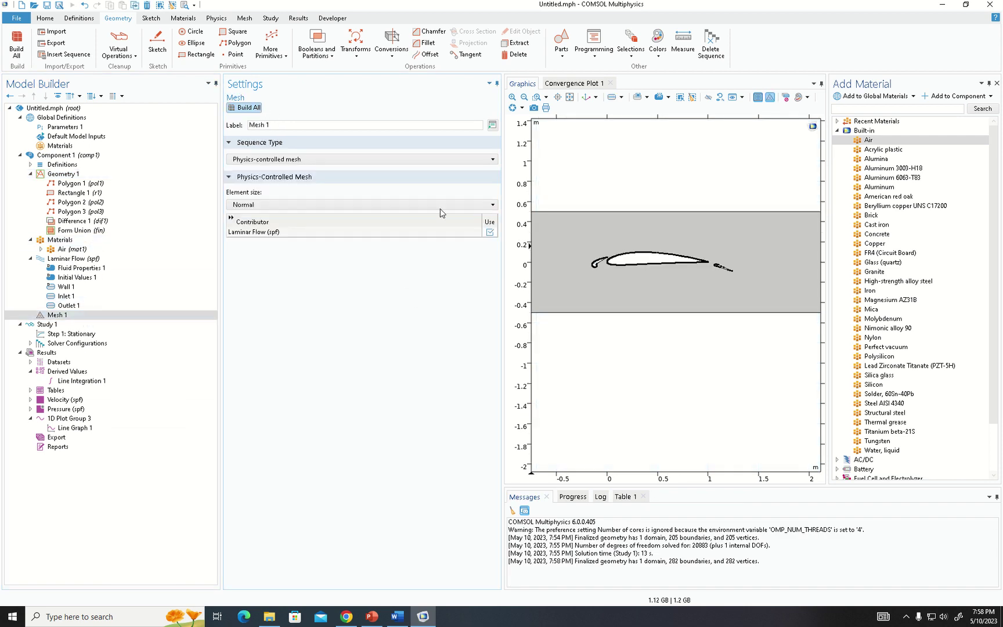
{"action": "key", "text": "F8"}
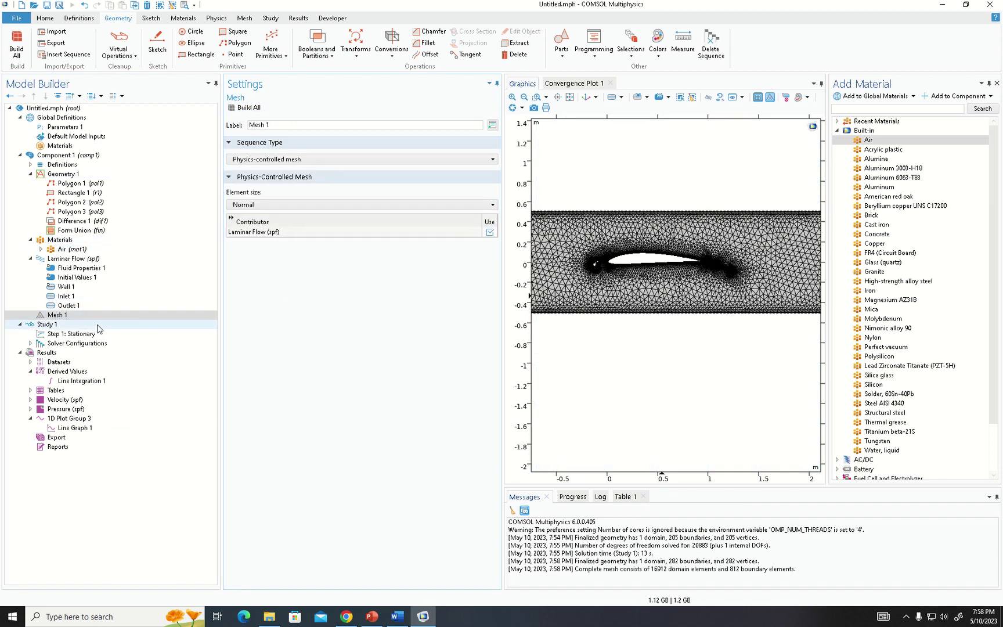
{"action": "left_click", "coordinate": [98, 325]}
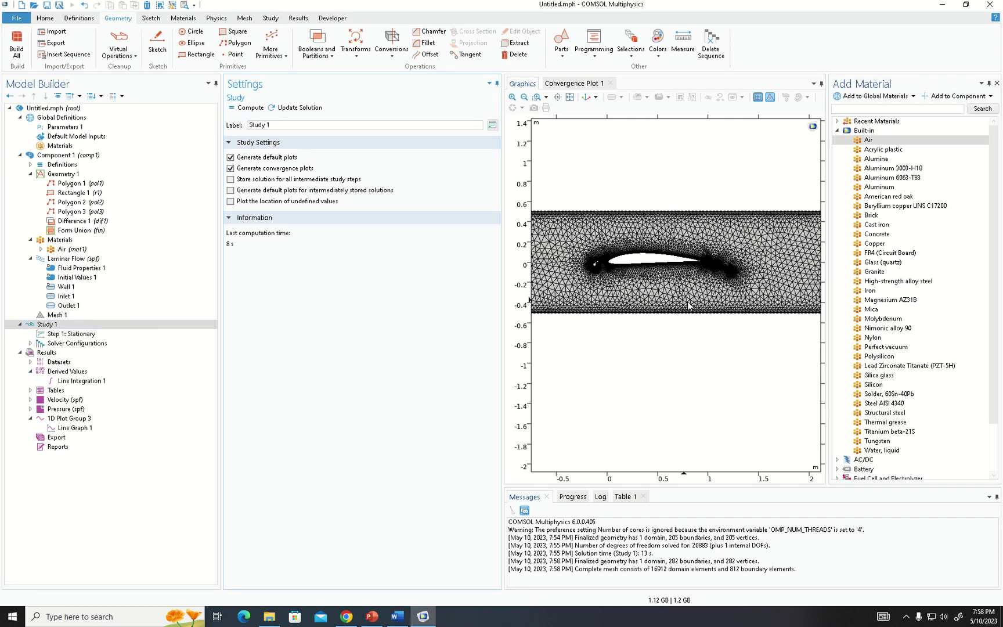
{"action": "key", "text": "F8"}
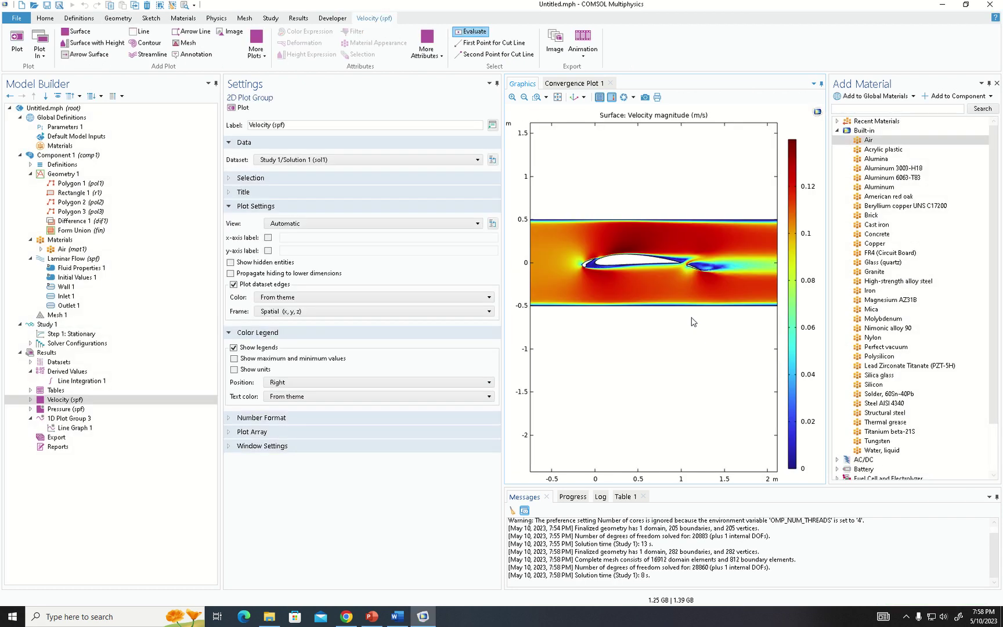
{"action": "scroll", "coordinate": [589, 265], "scroll_direction": "up", "scroll_amount": 4}
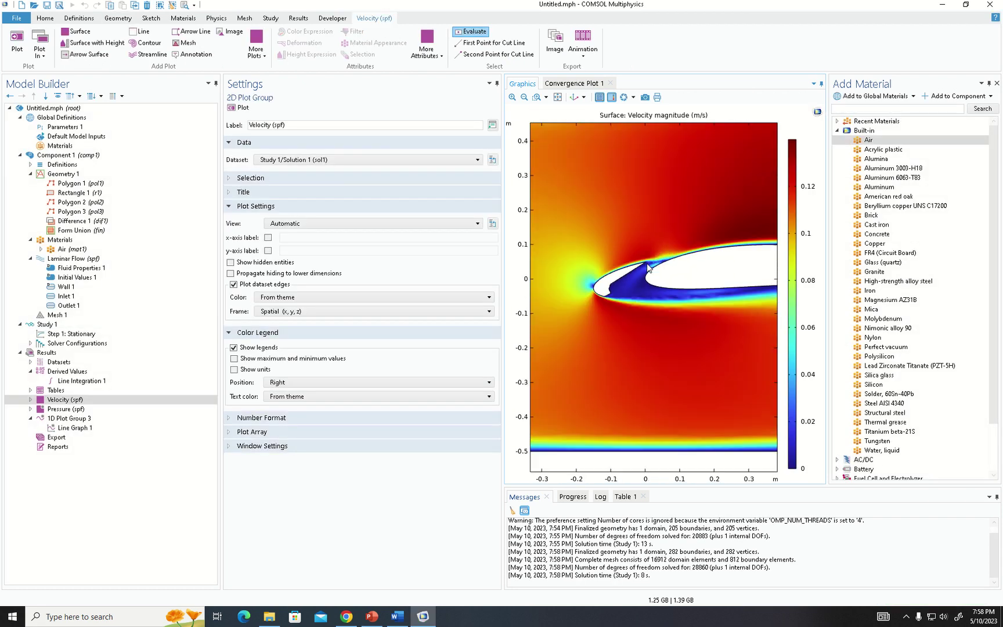
{"action": "scroll", "coordinate": [657, 302], "scroll_direction": "down", "scroll_amount": 4}
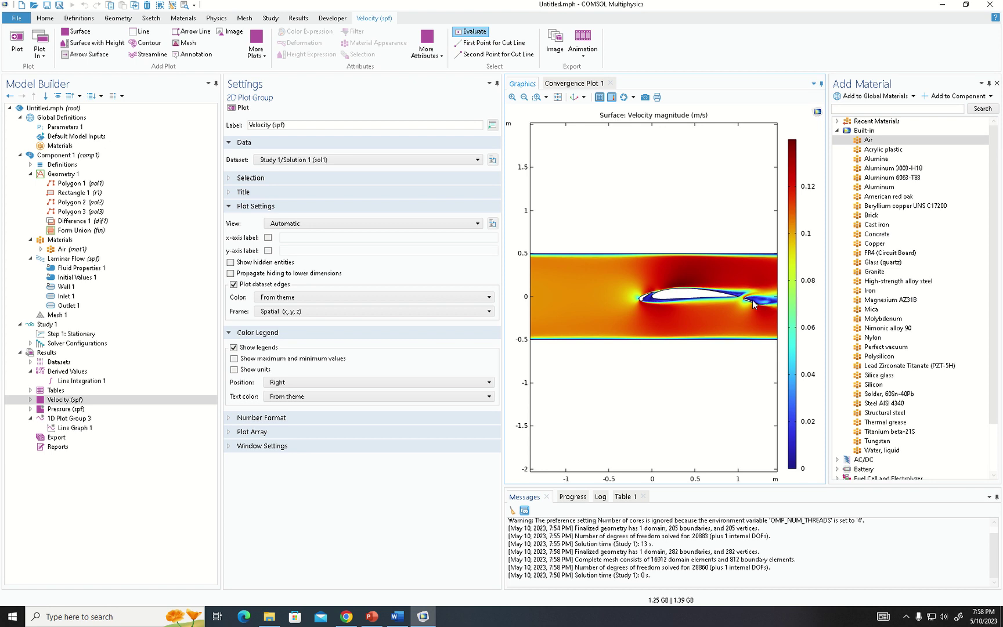
Examine the velocity magnitude plot around the flap, its wake and the leading edge of the slat.
{"action": "scroll", "coordinate": [752, 300], "scroll_direction": "up", "scroll_amount": 4}
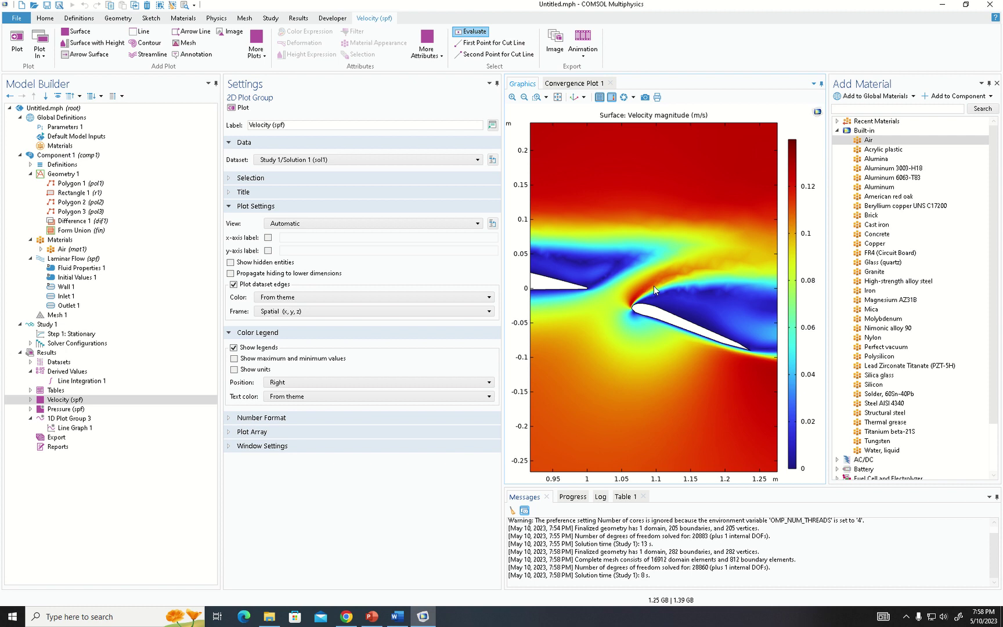
{"action": "scroll", "coordinate": [653, 285], "scroll_direction": "down", "scroll_amount": 4}
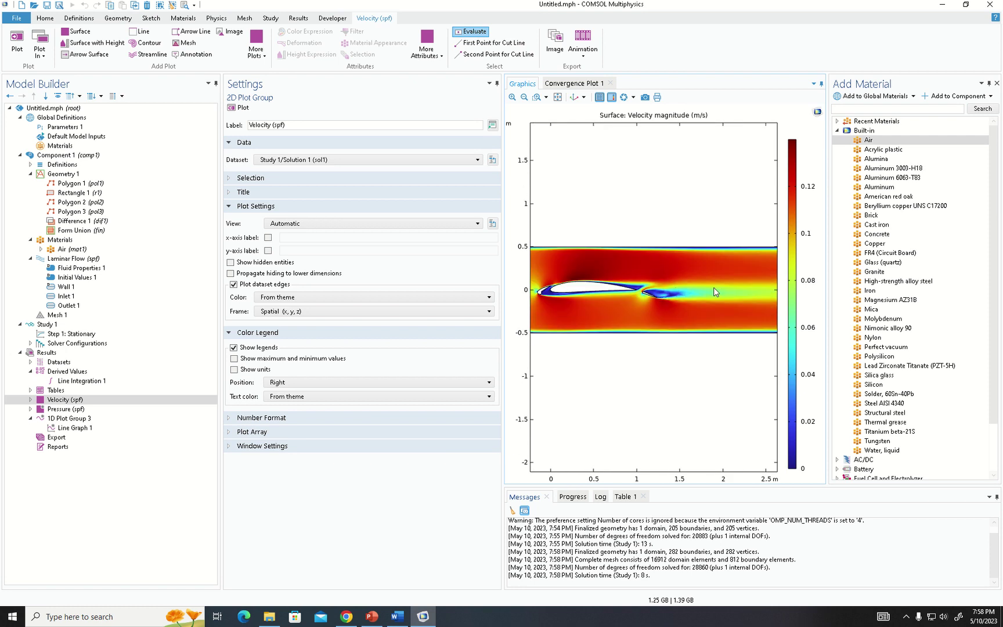
{"action": "scroll", "coordinate": [715, 292], "scroll_direction": "up", "scroll_amount": 5}
{"action": "scroll", "coordinate": [716, 287], "scroll_direction": "down", "scroll_amount": 3}
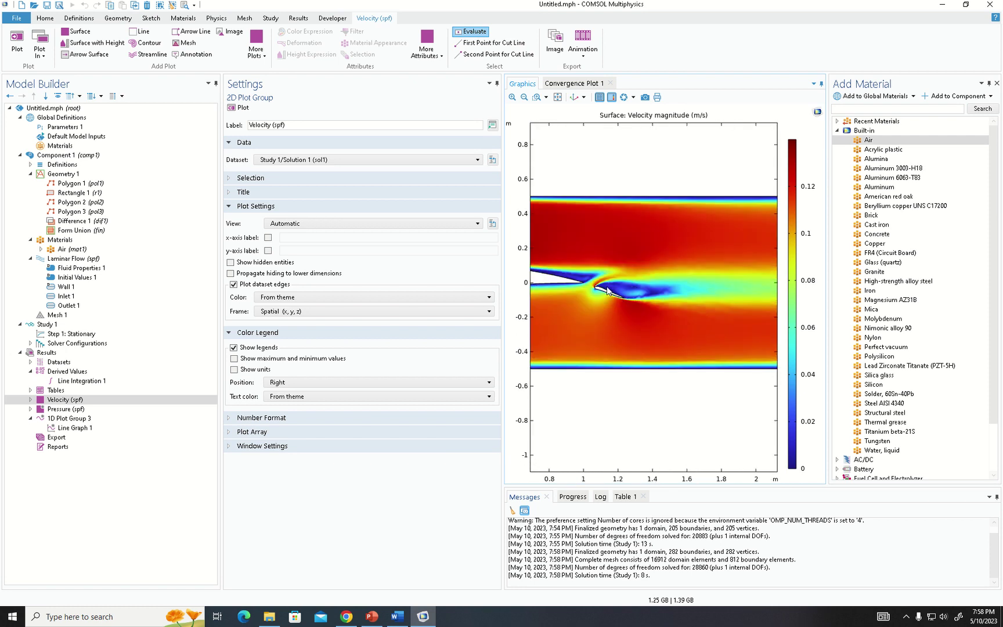
{"action": "scroll", "coordinate": [600, 290], "scroll_direction": "up", "scroll_amount": 4}
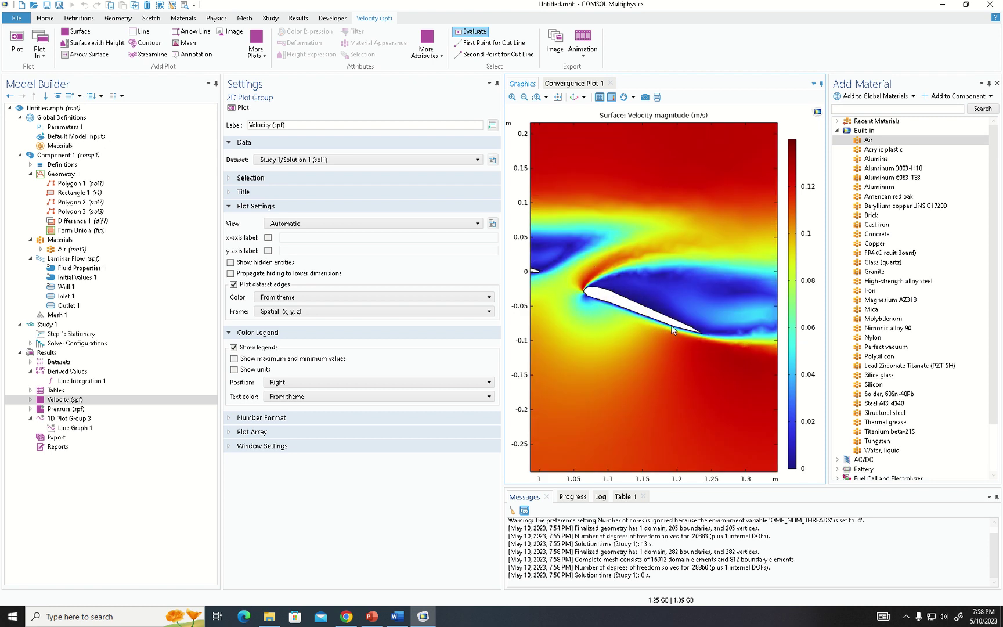
{"action": "scroll", "coordinate": [660, 335], "scroll_direction": "down", "scroll_amount": 4}
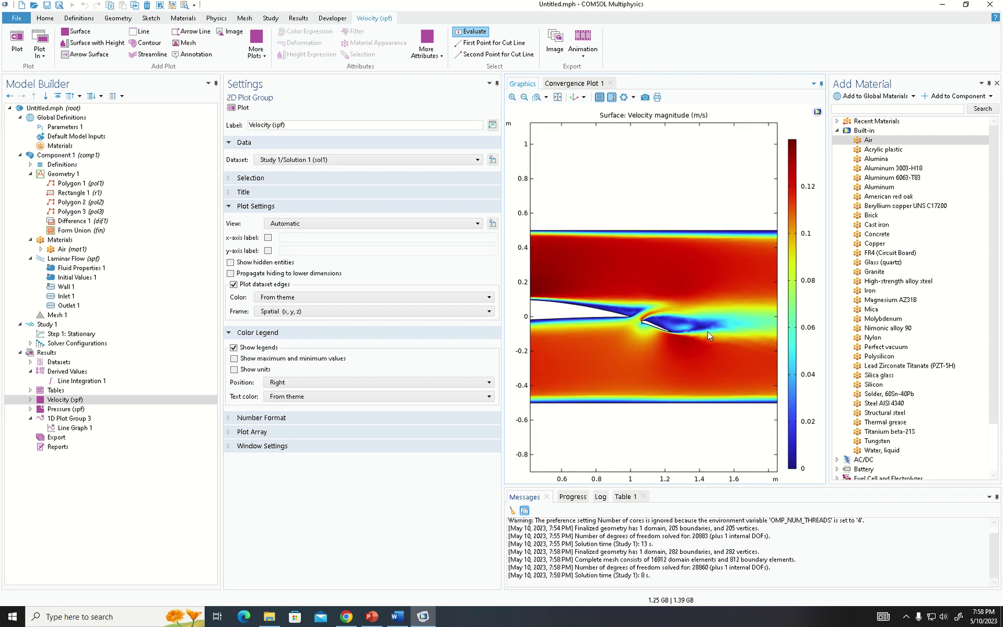
{"action": "scroll", "coordinate": [768, 322], "scroll_direction": "up", "scroll_amount": 4}
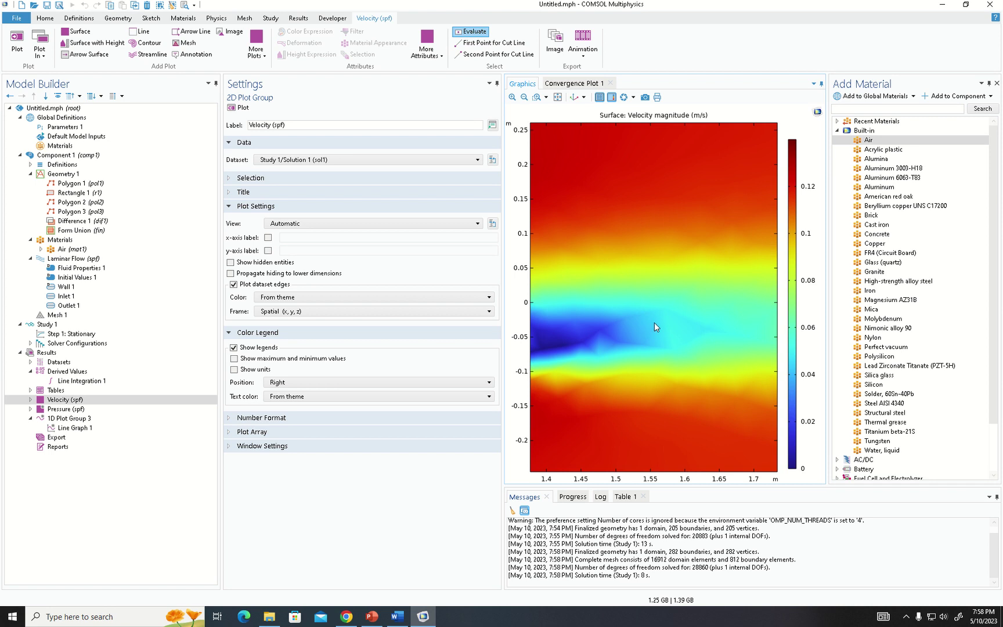
{"action": "scroll", "coordinate": [655, 322], "scroll_direction": "down", "scroll_amount": 5}
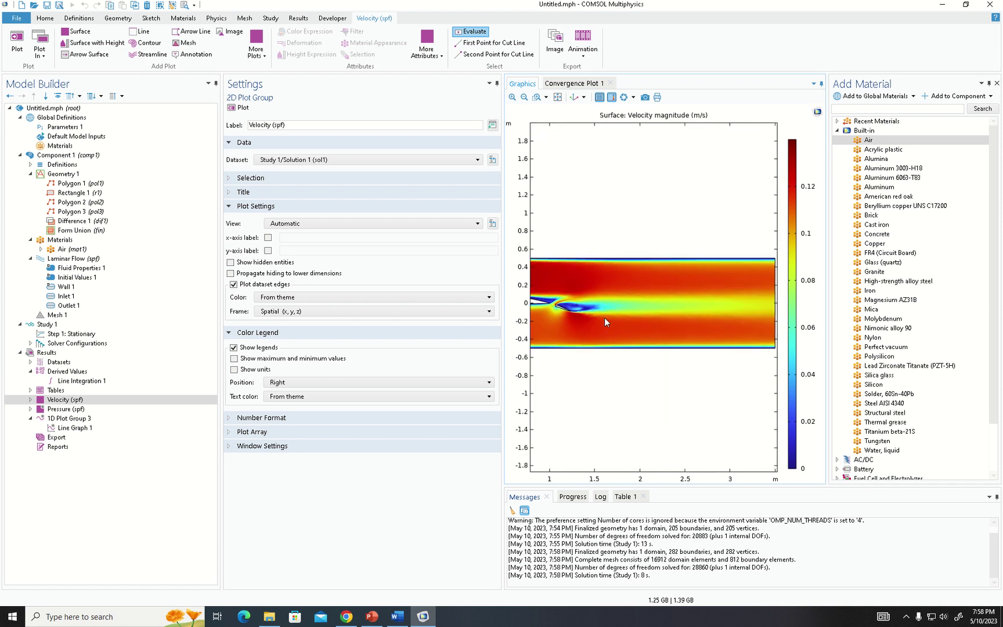
{"action": "scroll", "coordinate": [568, 315], "scroll_direction": "up", "scroll_amount": 3}
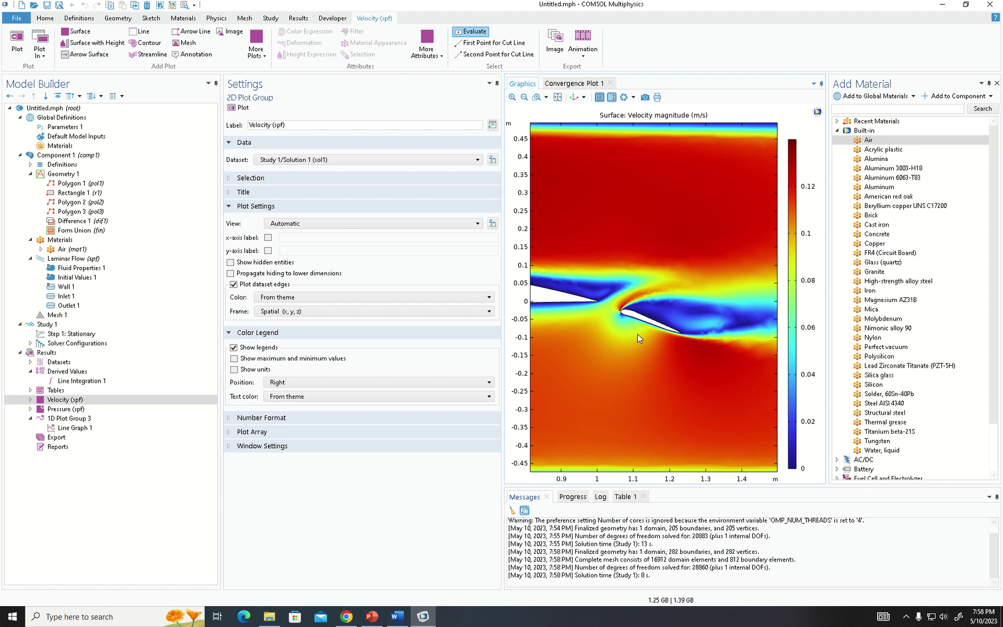
{"action": "scroll", "coordinate": [635, 337], "scroll_direction": "down", "scroll_amount": 5}
{"action": "scroll", "coordinate": [617, 337], "scroll_direction": "up", "scroll_amount": 5}
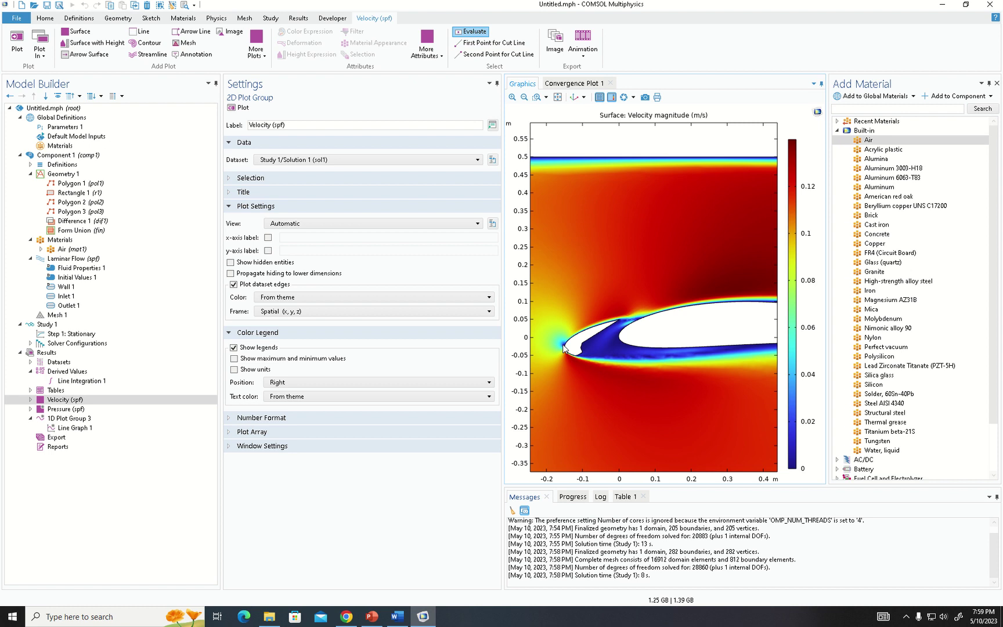
{"action": "scroll", "coordinate": [563, 347], "scroll_direction": "up", "scroll_amount": 6}
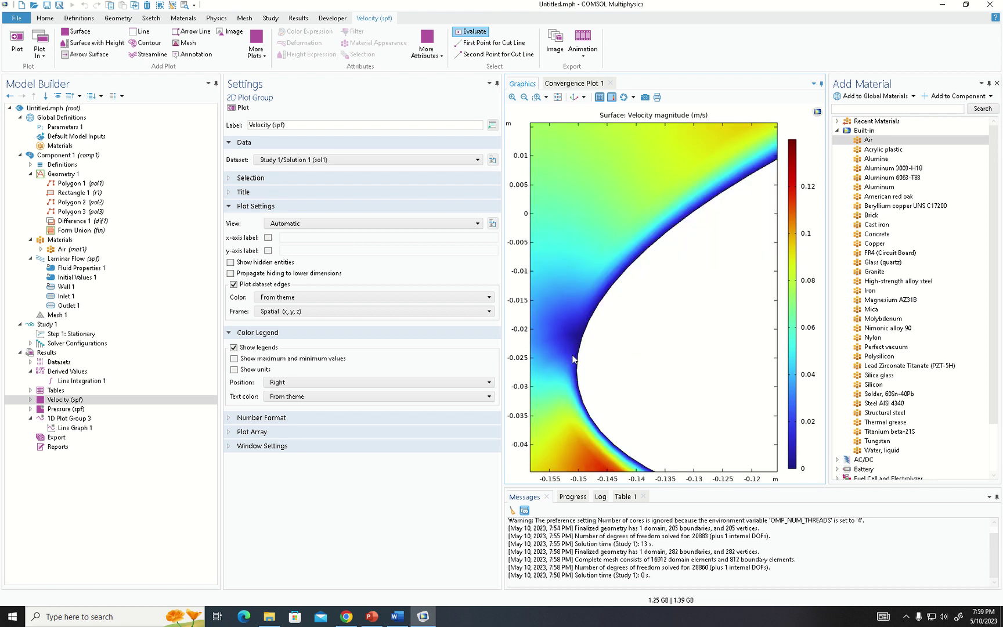
Examine the pressure contour plot around the slat's leading edge and along the airfoil and flap.
{"action": "left_click", "coordinate": [93, 409]}
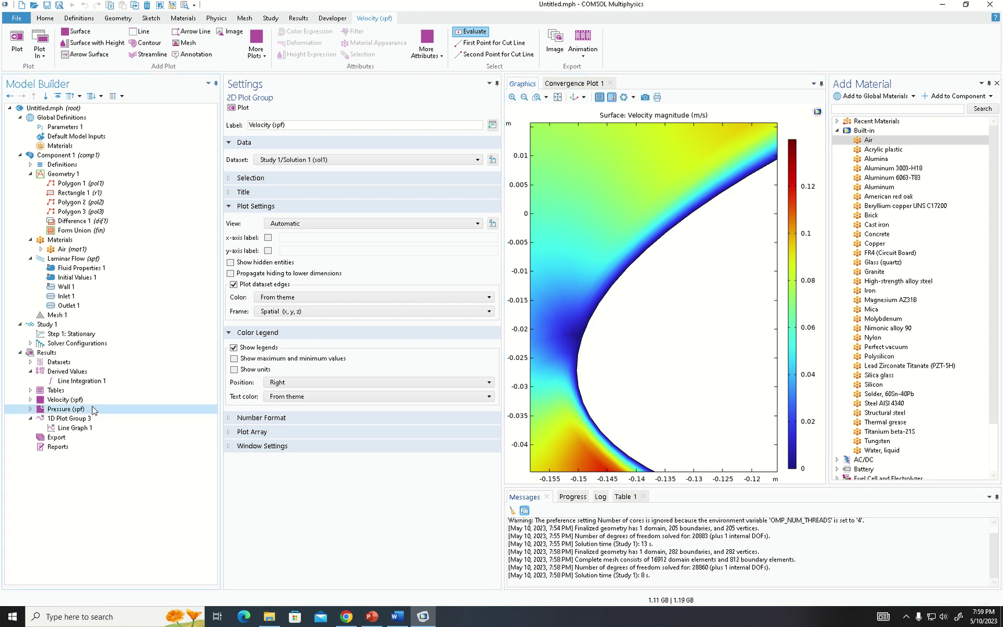
{"action": "right_click", "coordinate": [117, 409]}
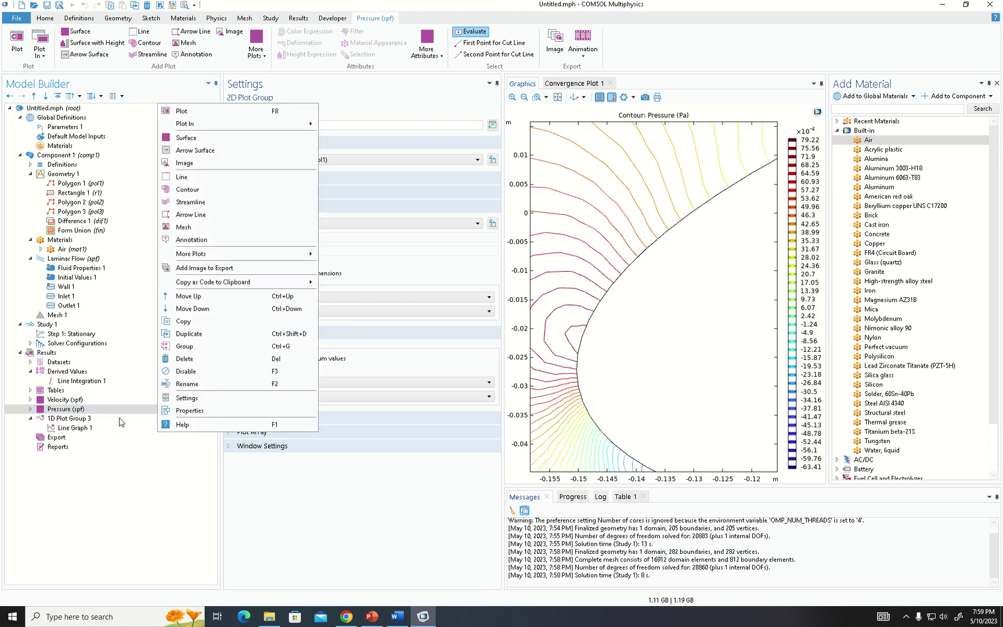
{"action": "left_click", "coordinate": [574, 355]}
{"action": "scroll", "coordinate": [574, 355], "scroll_direction": "down", "scroll_amount": 10}
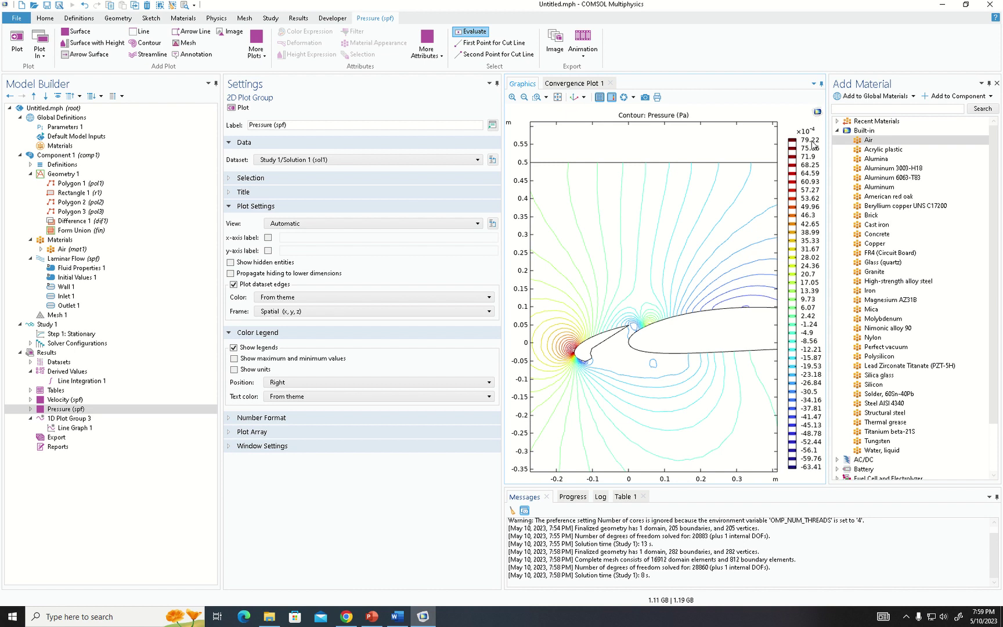
{"action": "scroll", "coordinate": [575, 357], "scroll_direction": "up", "scroll_amount": 10}
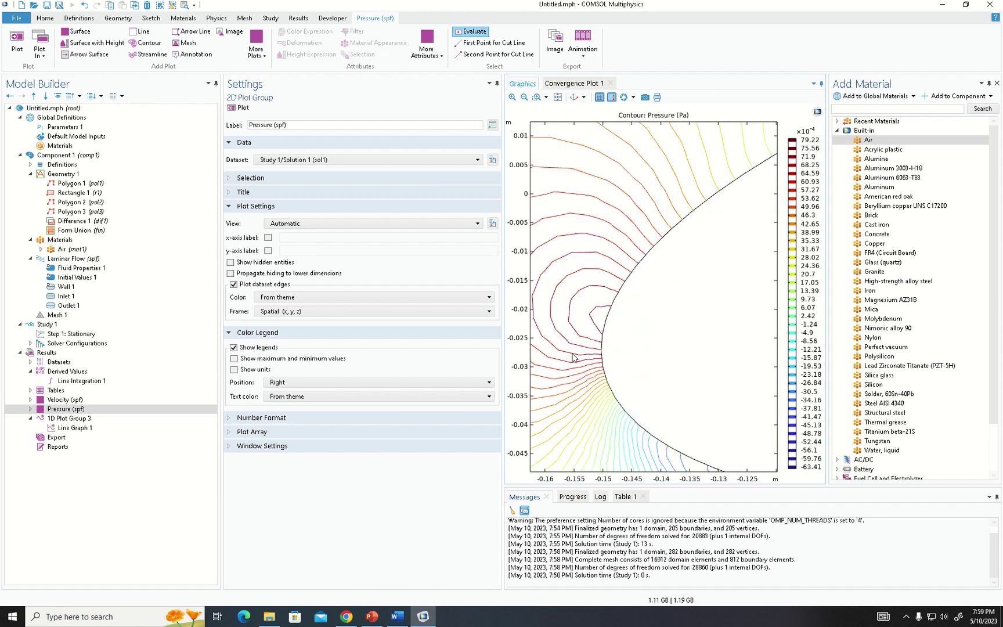
{"action": "scroll", "coordinate": [572, 357], "scroll_direction": "down", "scroll_amount": 10}
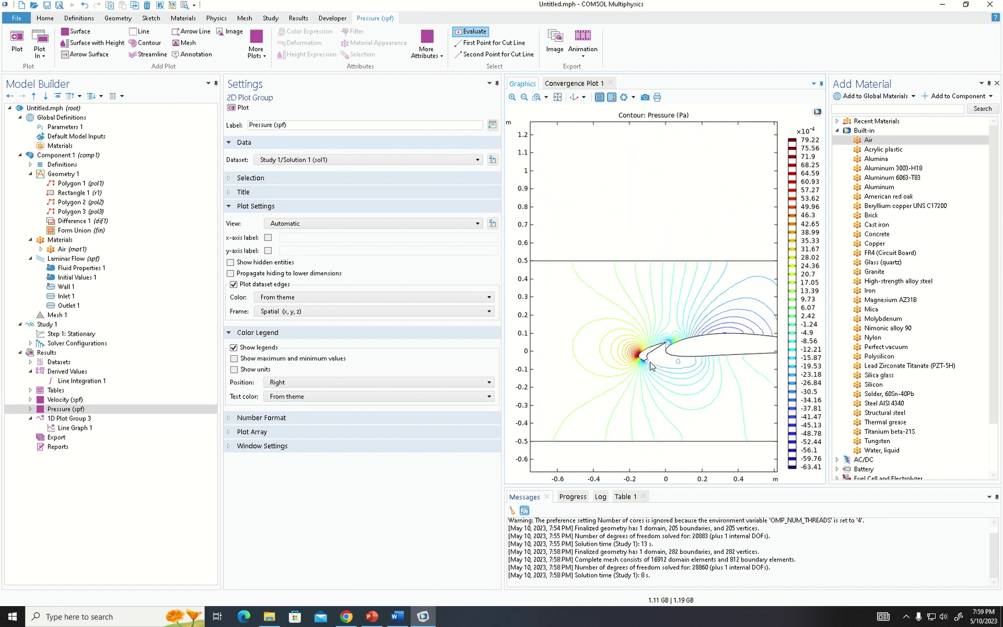
{"action": "scroll", "coordinate": [650, 366], "scroll_direction": "down", "scroll_amount": 2}
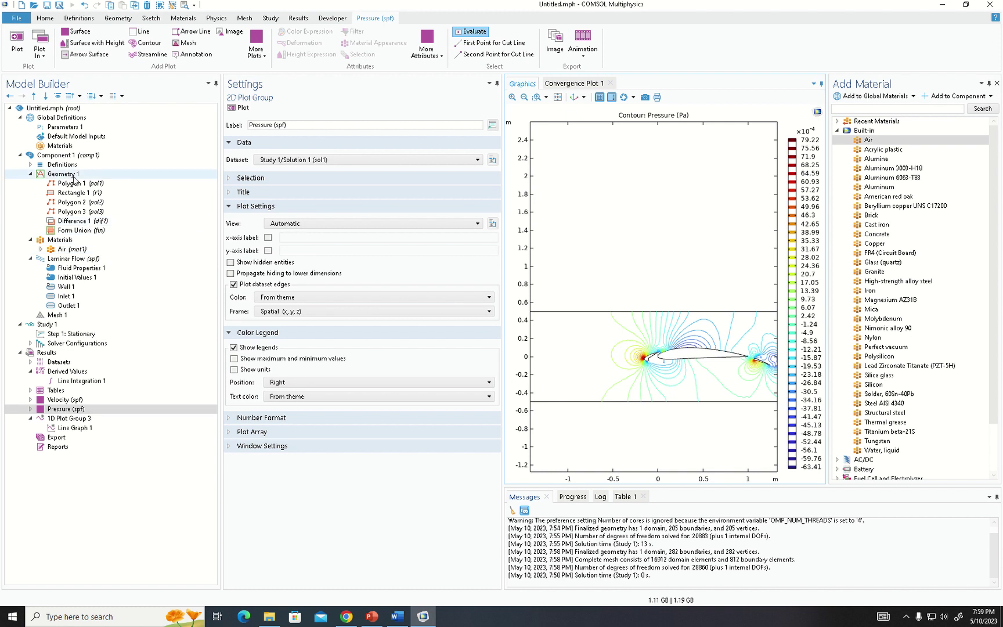
Set the rotation angle of Rectangle 1 to 10 degrees and rebuild all of Geometry 1.
{"action": "left_click", "coordinate": [72, 192]}
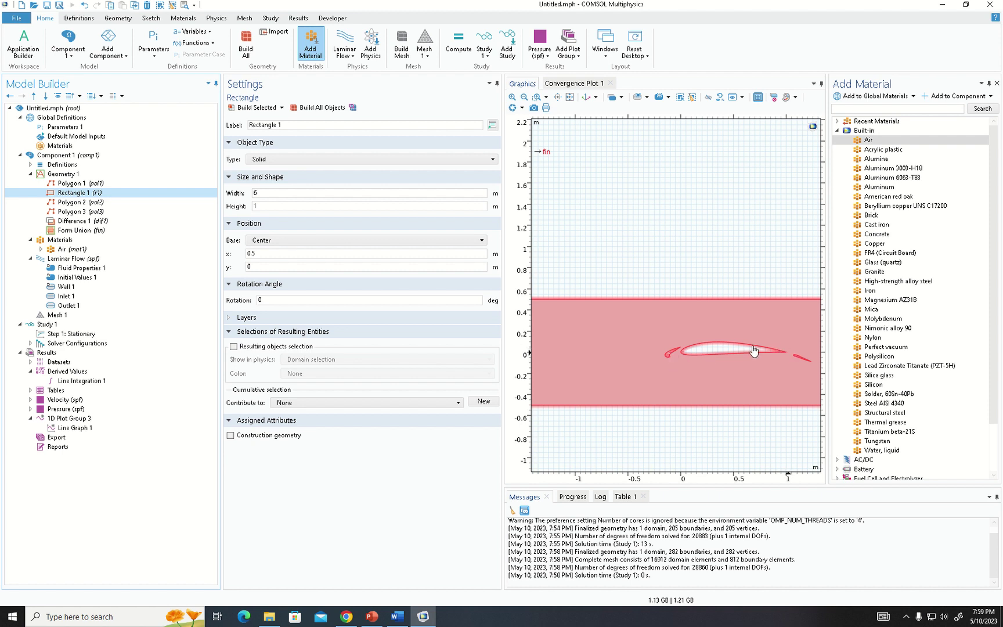
{"action": "double_click", "coordinate": [277, 299]}
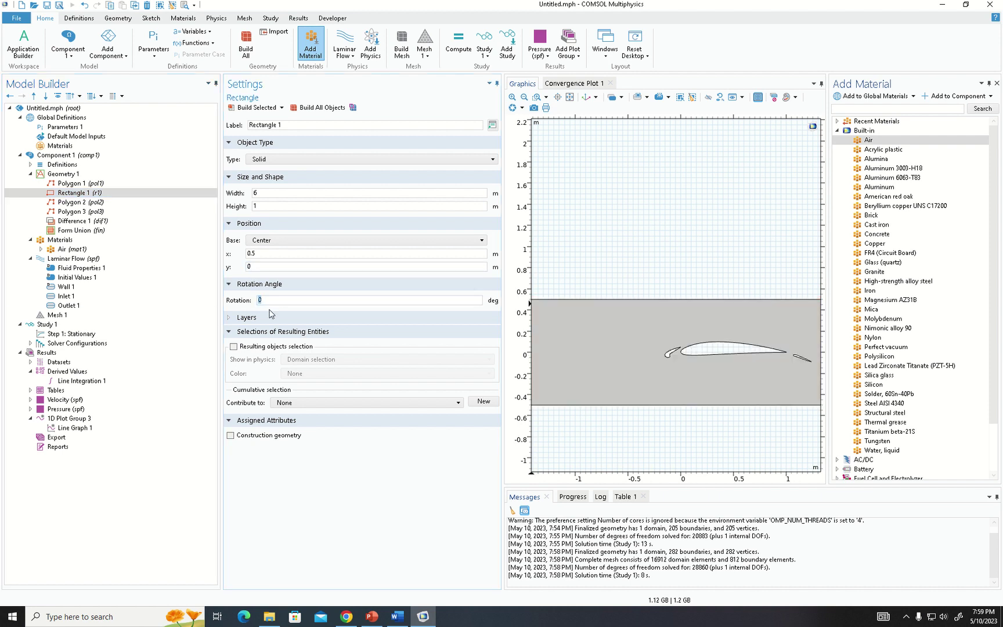
{"action": "left_click_drag", "start_coordinate": [265, 300], "coordinate": [228, 306]}
{"action": "left_click", "coordinate": [254, 107]}
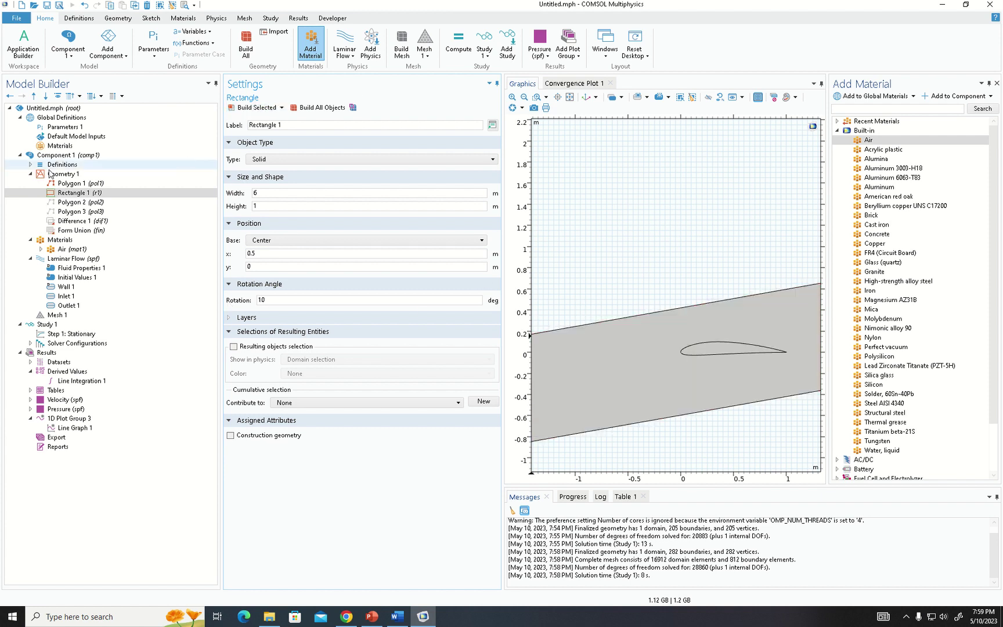
{"action": "left_click", "coordinate": [76, 183]}
{"action": "left_click", "coordinate": [64, 174]}
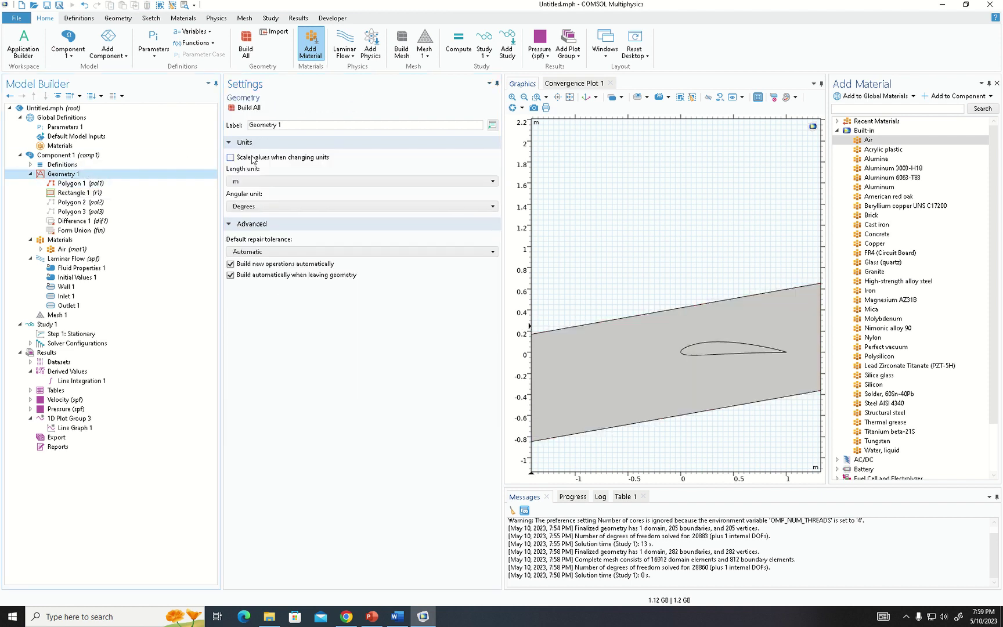
{"action": "left_click", "coordinate": [245, 107]}
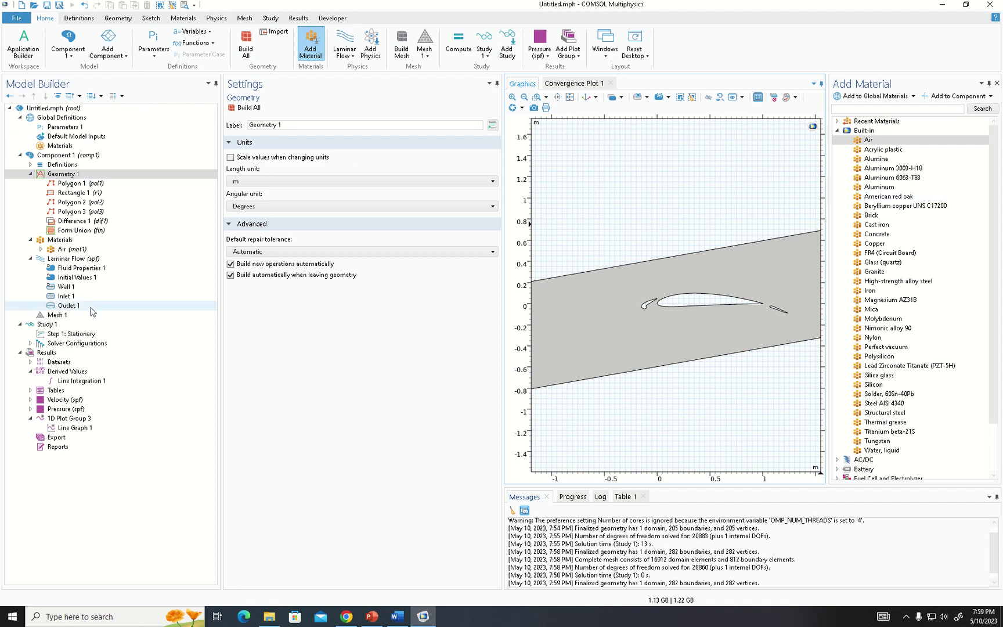
Rebuild the physics-controlled mesh for the rotated channel and compute Study 1.
{"action": "left_click", "coordinate": [58, 314]}
{"action": "left_click", "coordinate": [233, 112]}
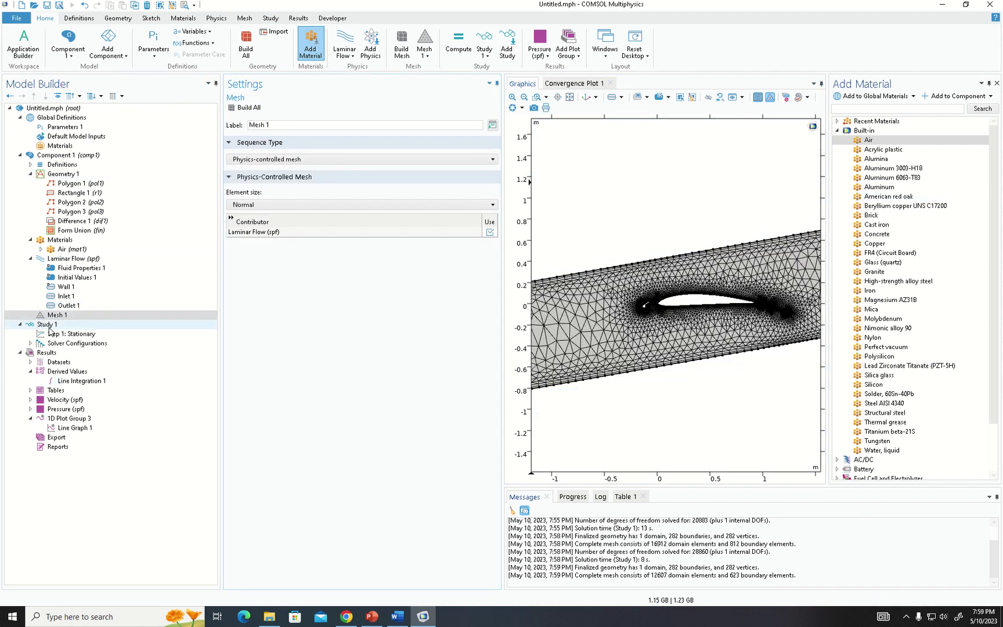
{"action": "left_click", "coordinate": [112, 323]}
{"action": "left_click", "coordinate": [250, 107]}
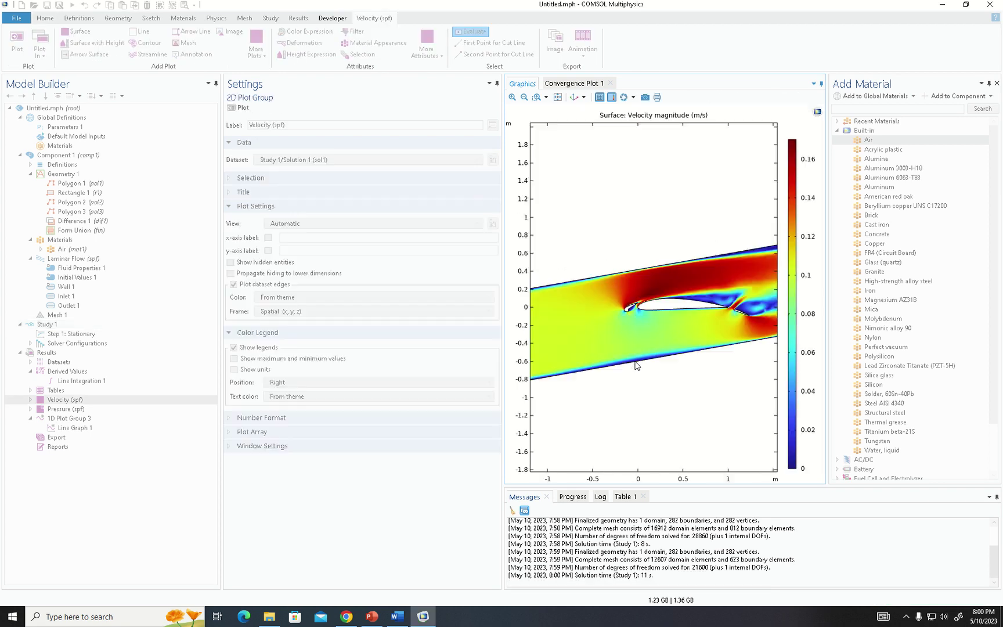
Examine the velocity magnitude plot of the rotated channel around the slat and the airfoil's upper surface.
{"action": "scroll", "coordinate": [647, 302], "scroll_direction": "up", "scroll_amount": 5}
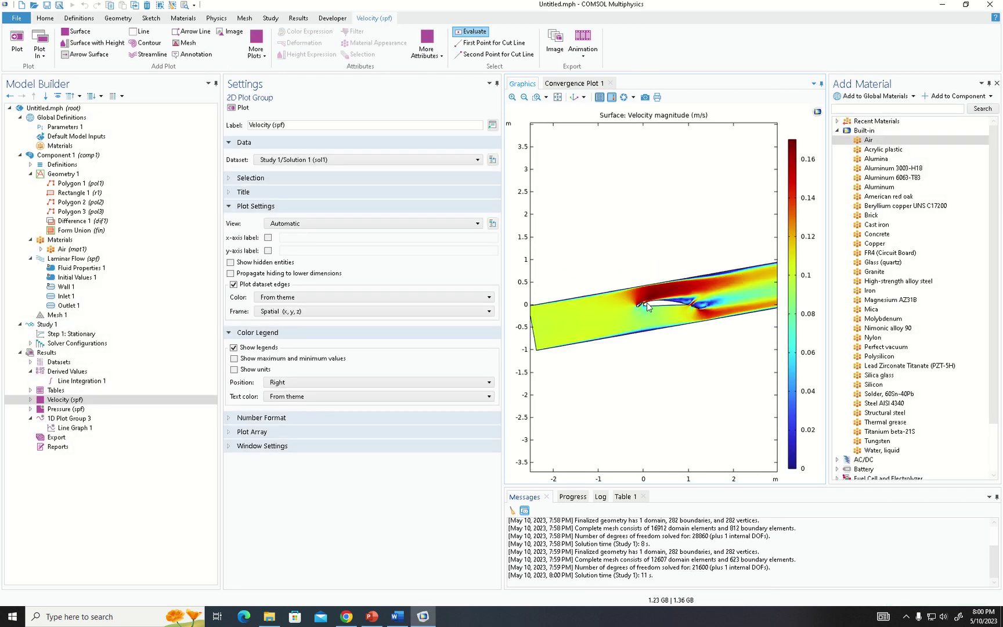
{"action": "scroll", "coordinate": [646, 302], "scroll_direction": "down", "scroll_amount": 3}
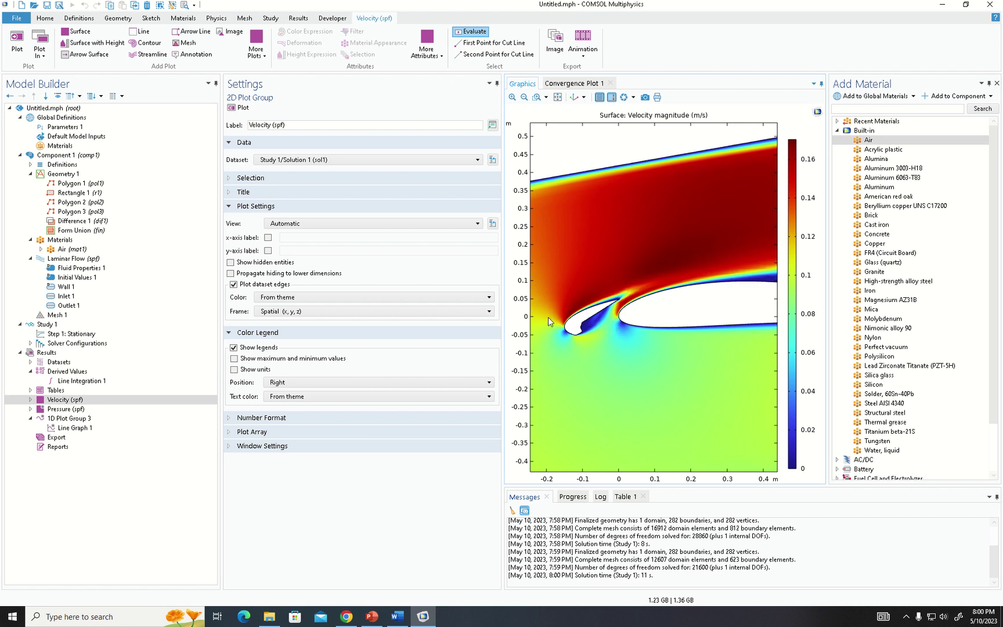
{"action": "scroll", "coordinate": [637, 314], "scroll_direction": "down", "scroll_amount": 3}
{"action": "scroll", "coordinate": [680, 298], "scroll_direction": "up", "scroll_amount": 3}
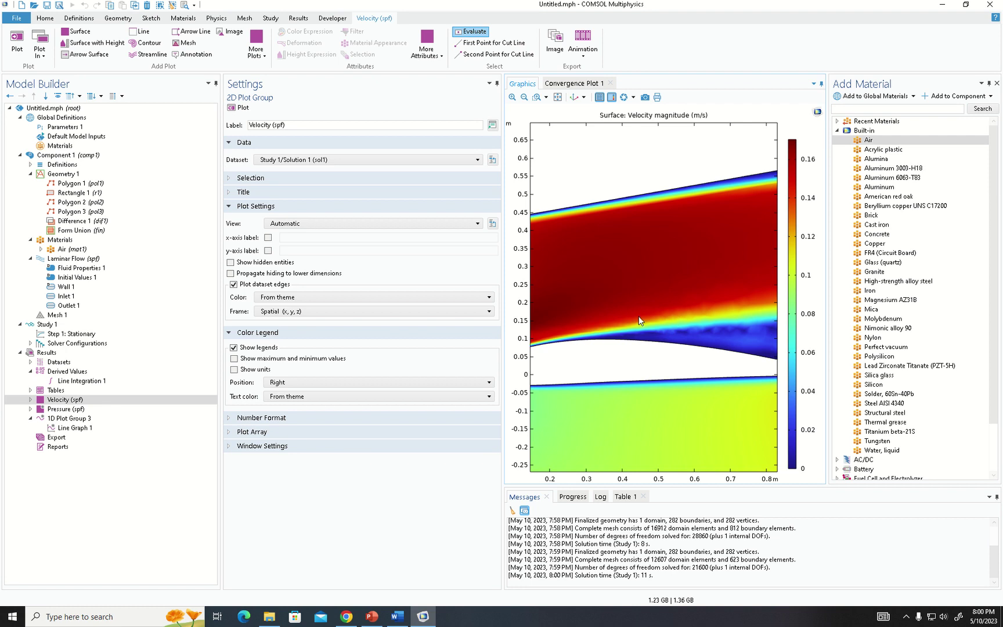
{"action": "scroll", "coordinate": [639, 316], "scroll_direction": "down", "scroll_amount": 3}
{"action": "scroll", "coordinate": [614, 328], "scroll_direction": "up", "scroll_amount": 3}
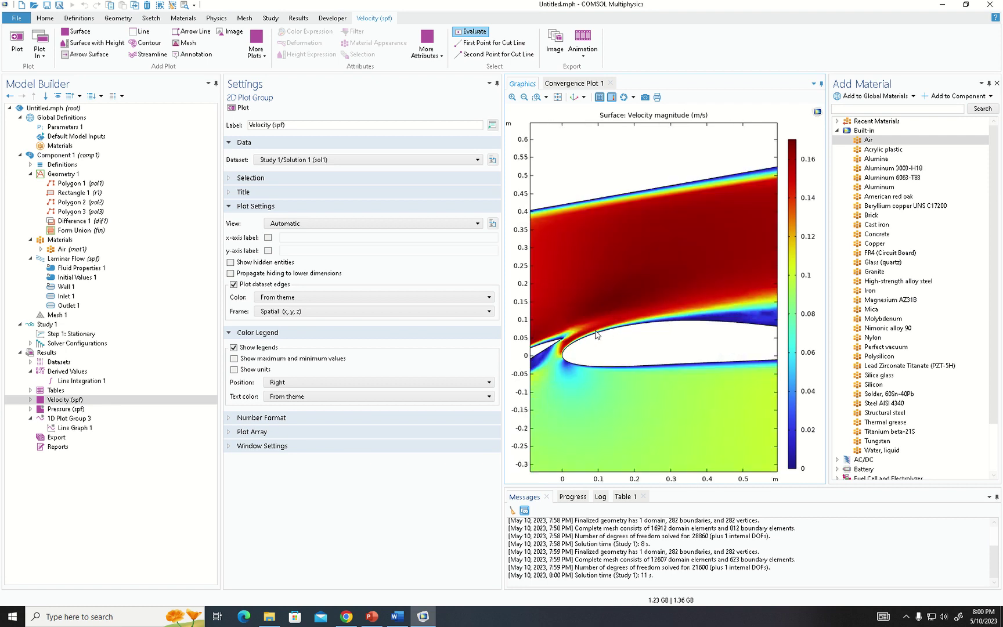
{"action": "scroll", "coordinate": [592, 340], "scroll_direction": "up", "scroll_amount": 4}
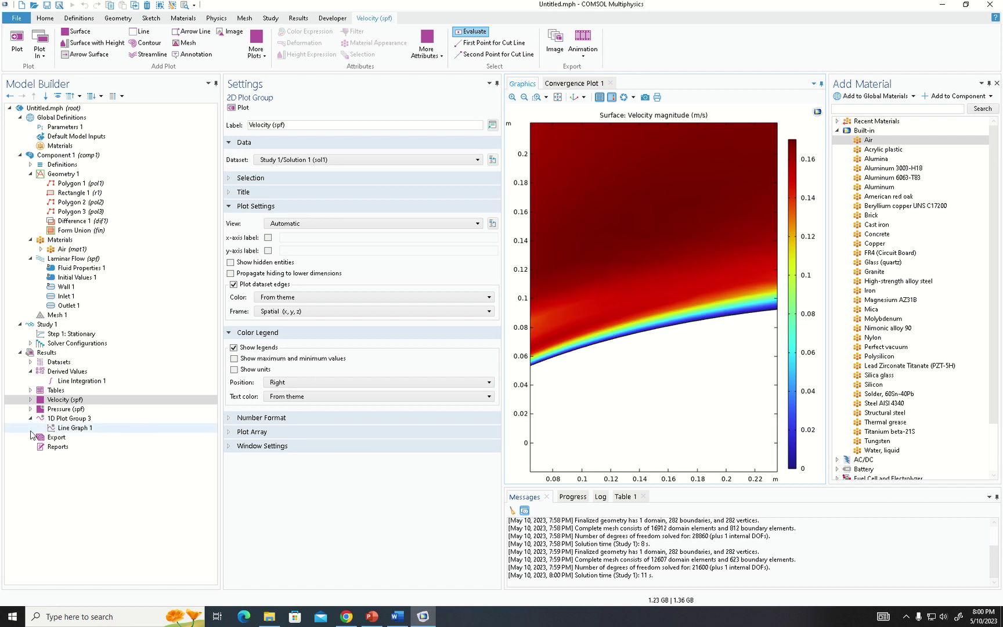
Add a Streamline plot of the velocity field to the Velocity (spf) plot group and try plotting it.
{"action": "left_click", "coordinate": [30, 399]}
{"action": "right_click", "coordinate": [65, 400]}
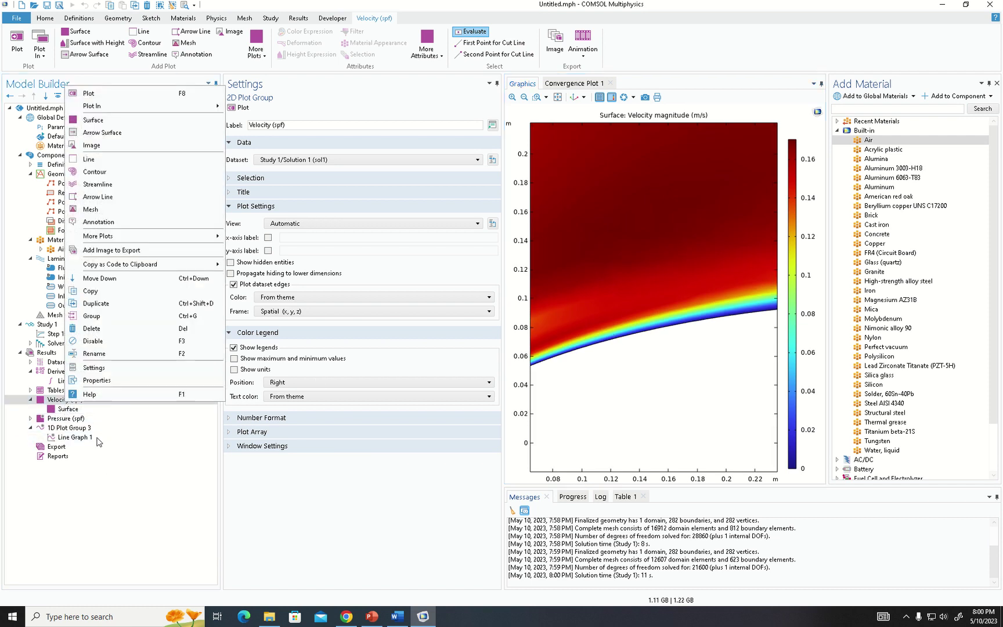
{"action": "left_click", "coordinate": [98, 184]}
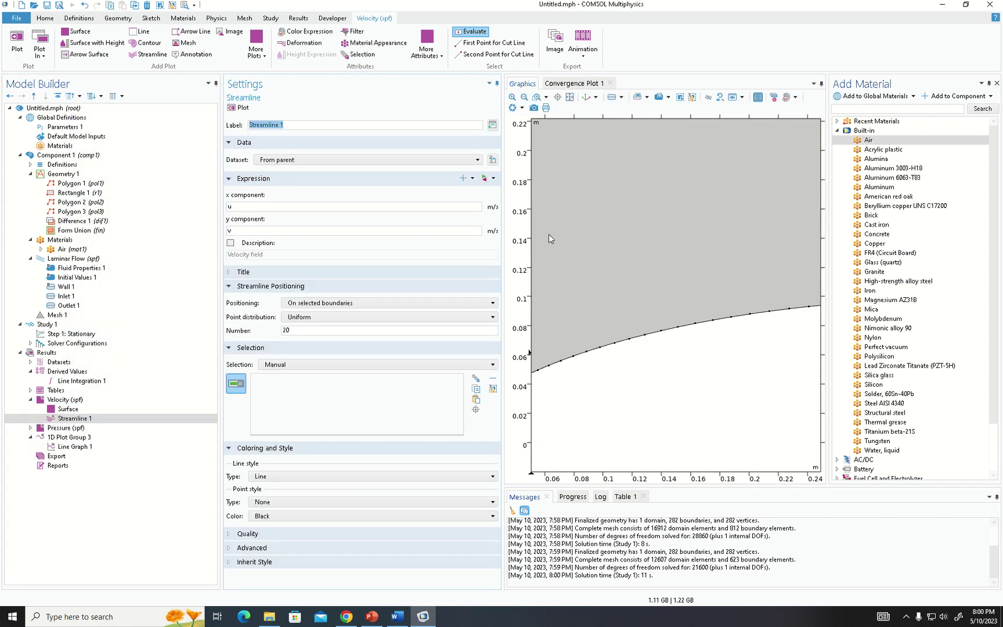
{"action": "triple_click", "coordinate": [253, 125]}
{"action": "left_click", "coordinate": [239, 107]}
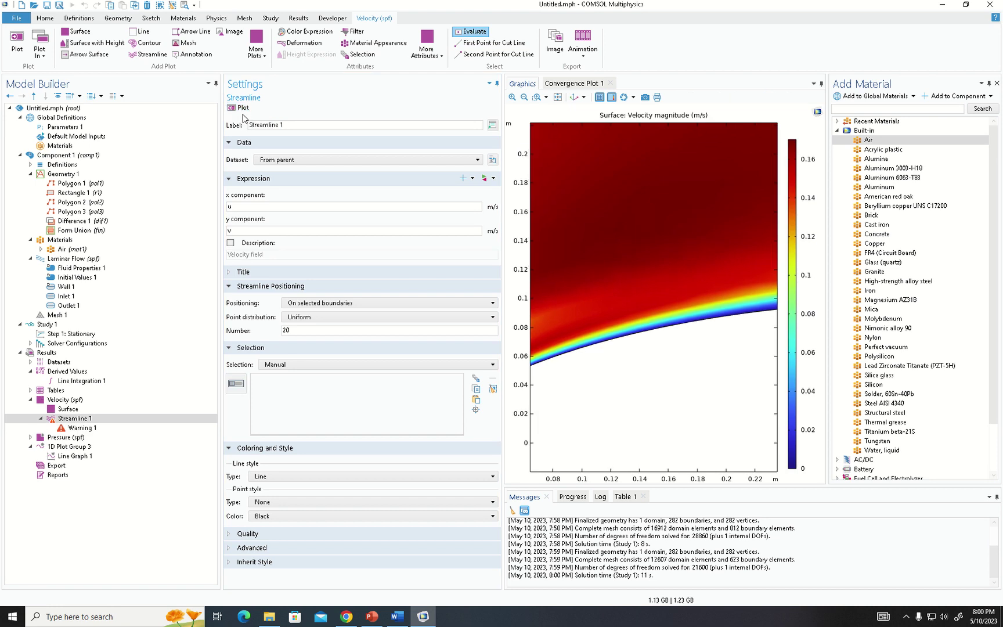
Set the streamline boundary selection to All boundaries and plot the streamlines over the velocity surface.
{"action": "left_click", "coordinate": [235, 383]}
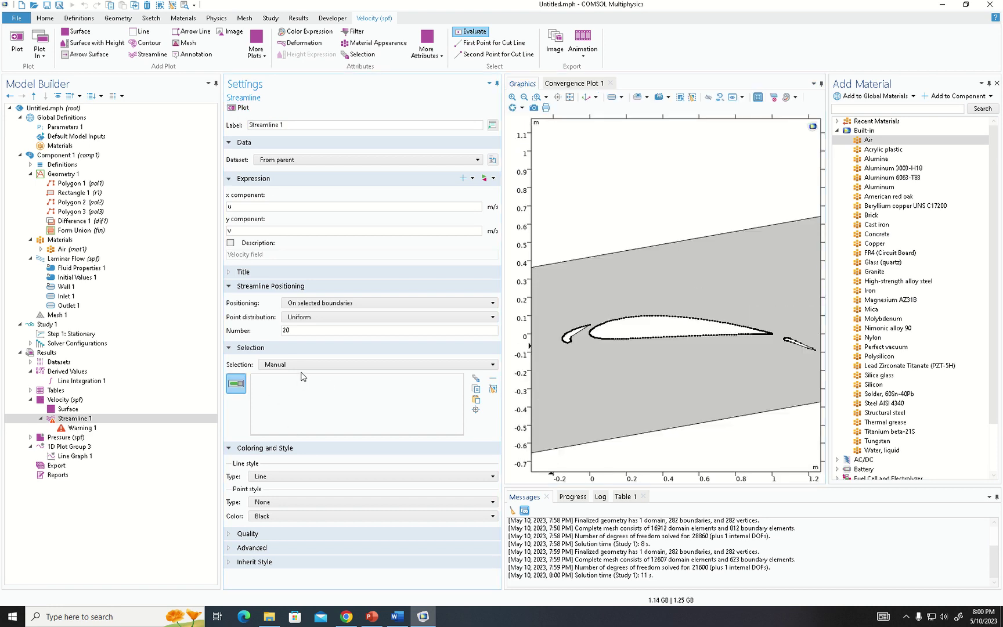
{"action": "left_click", "coordinate": [296, 364]}
{"action": "left_click", "coordinate": [293, 385]}
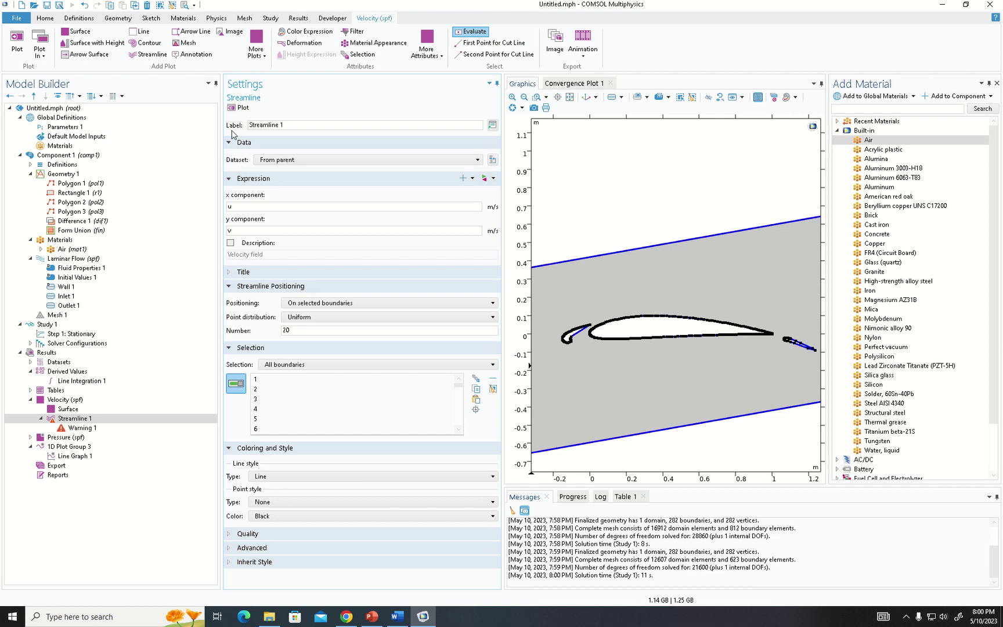
{"action": "left_click", "coordinate": [241, 108]}
{"action": "scroll", "coordinate": [611, 343], "scroll_direction": "up", "scroll_amount": 3}
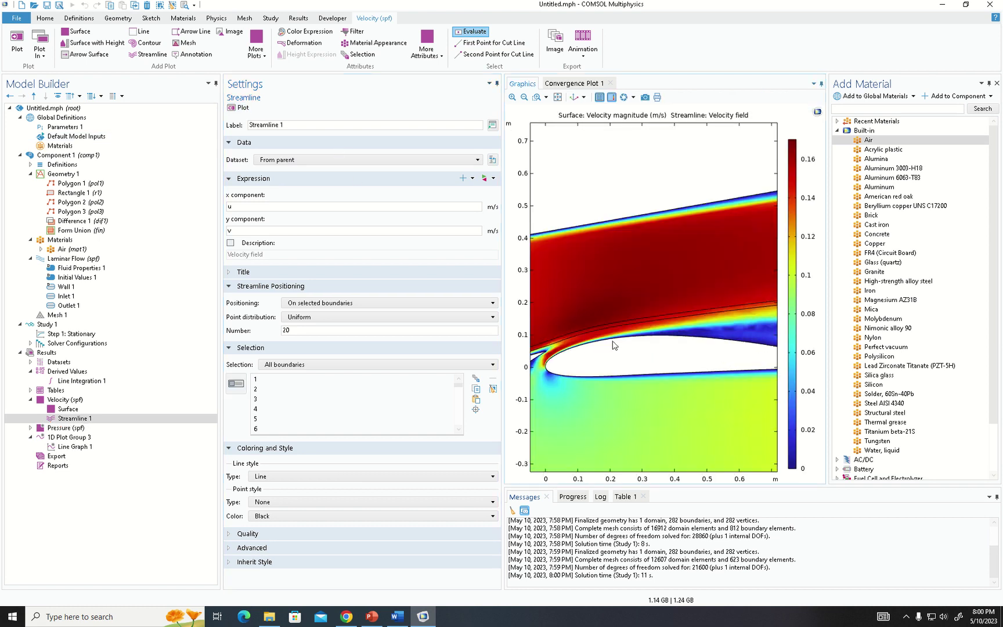
{"action": "scroll", "coordinate": [611, 343], "scroll_direction": "down", "scroll_amount": 3}
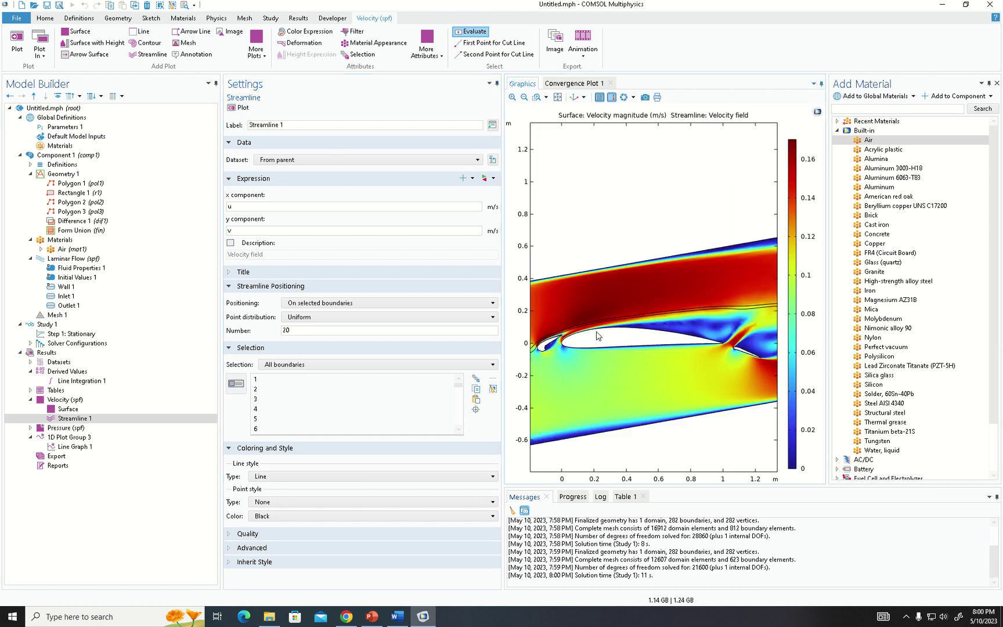
Set the number of streamlines to 200 and replot the velocity field.
{"action": "double_click", "coordinate": [285, 329]}
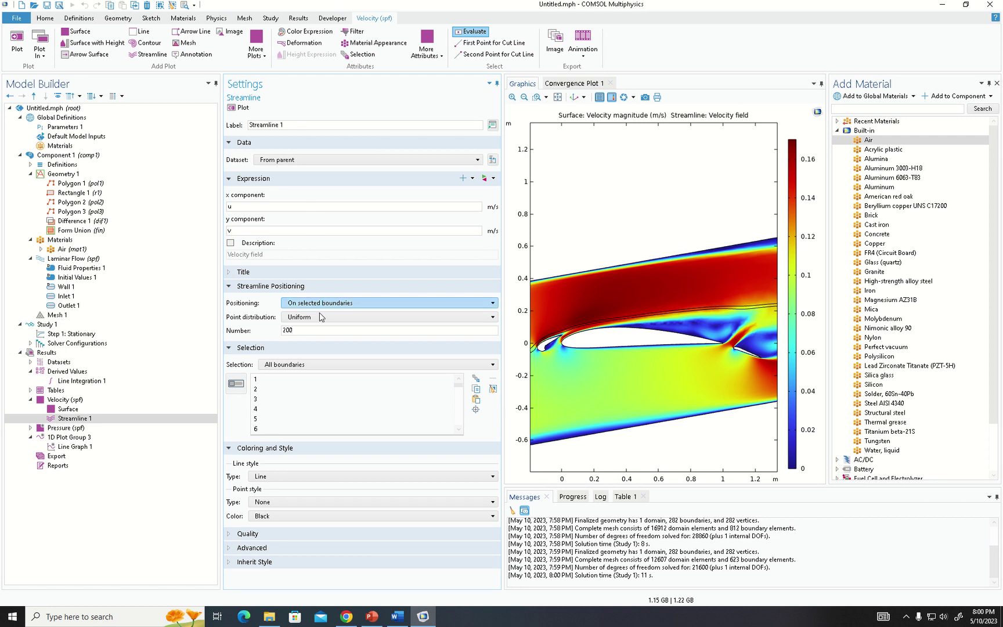
{"action": "left_click", "coordinate": [236, 111]}
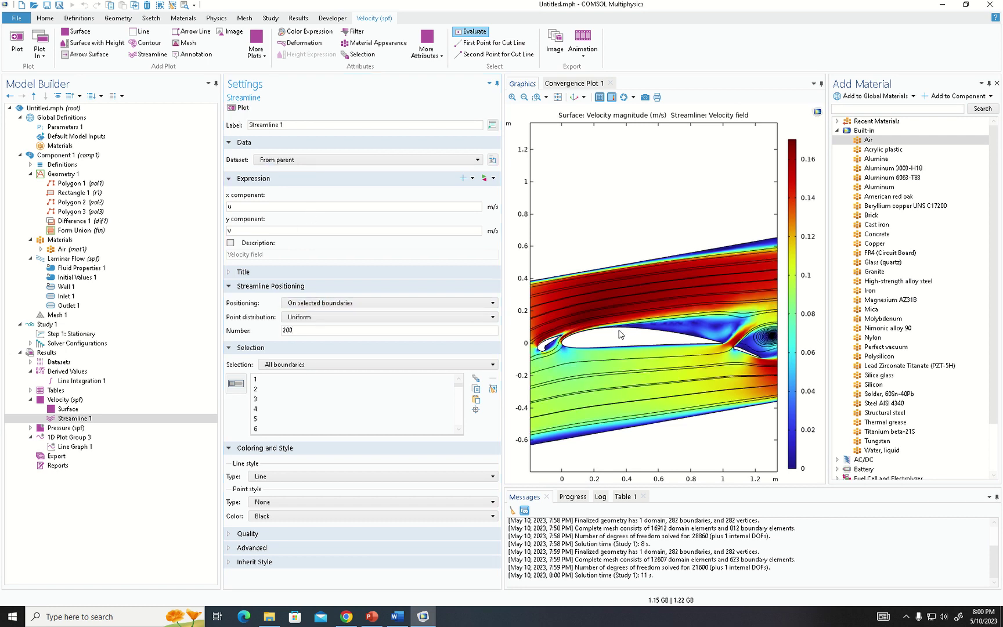
Examine the streamlines and velocity magnitude around the slat, the airfoil's upper surface and the flap in the rotated channel.
{"action": "scroll", "coordinate": [611, 331], "scroll_direction": "up", "scroll_amount": 2}
{"action": "scroll", "coordinate": [556, 338], "scroll_direction": "up", "scroll_amount": 3}
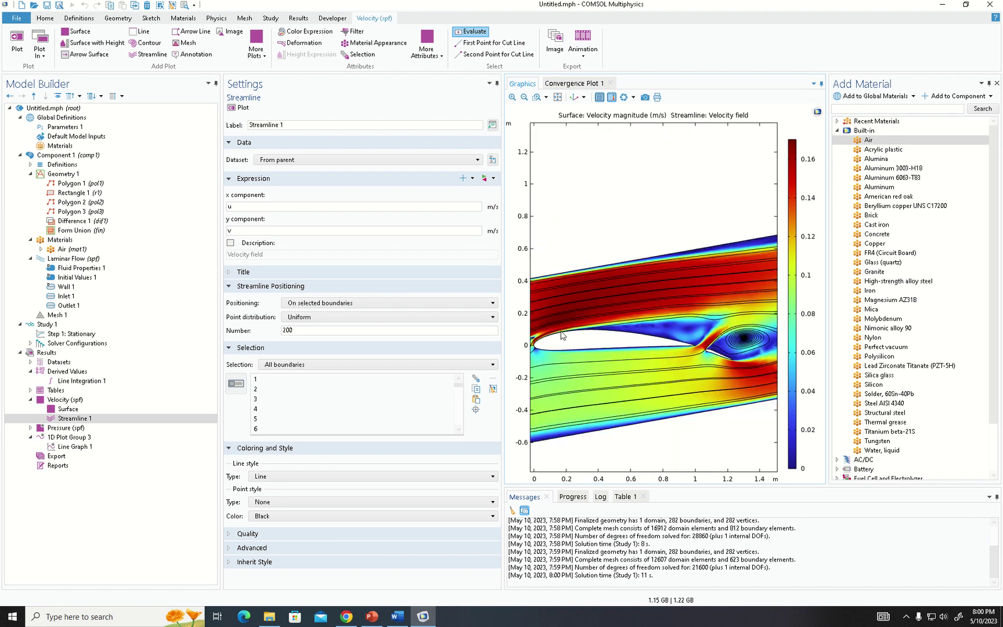
{"action": "scroll", "coordinate": [569, 334], "scroll_direction": "down", "scroll_amount": 4}
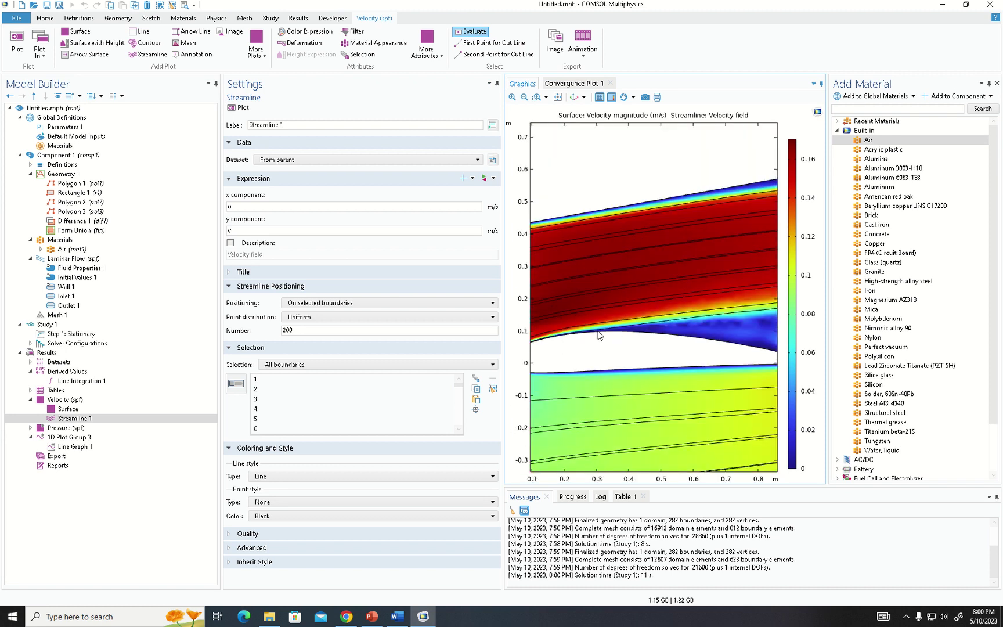
{"action": "scroll", "coordinate": [600, 336], "scroll_direction": "down", "scroll_amount": 3}
{"action": "scroll", "coordinate": [598, 336], "scroll_direction": "up", "scroll_amount": 3}
{"action": "scroll", "coordinate": [595, 335], "scroll_direction": "down", "scroll_amount": 3}
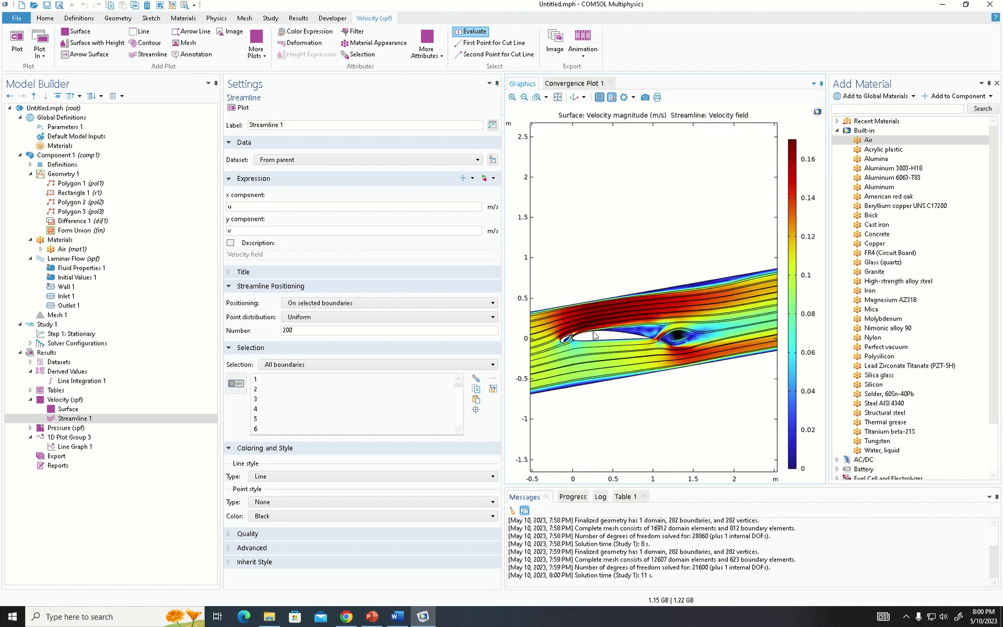
{"action": "scroll", "coordinate": [589, 337], "scroll_direction": "up", "scroll_amount": 2}
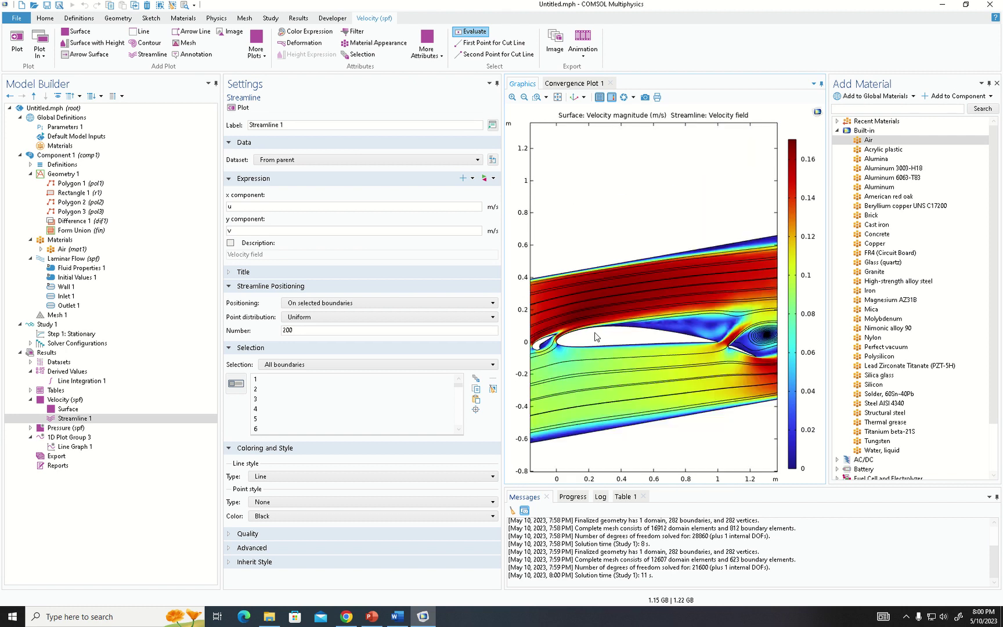
{"action": "scroll", "coordinate": [597, 336], "scroll_direction": "down", "scroll_amount": 2}
{"action": "scroll", "coordinate": [614, 327], "scroll_direction": "up", "scroll_amount": 2}
{"action": "scroll", "coordinate": [610, 331], "scroll_direction": "up", "scroll_amount": 2}
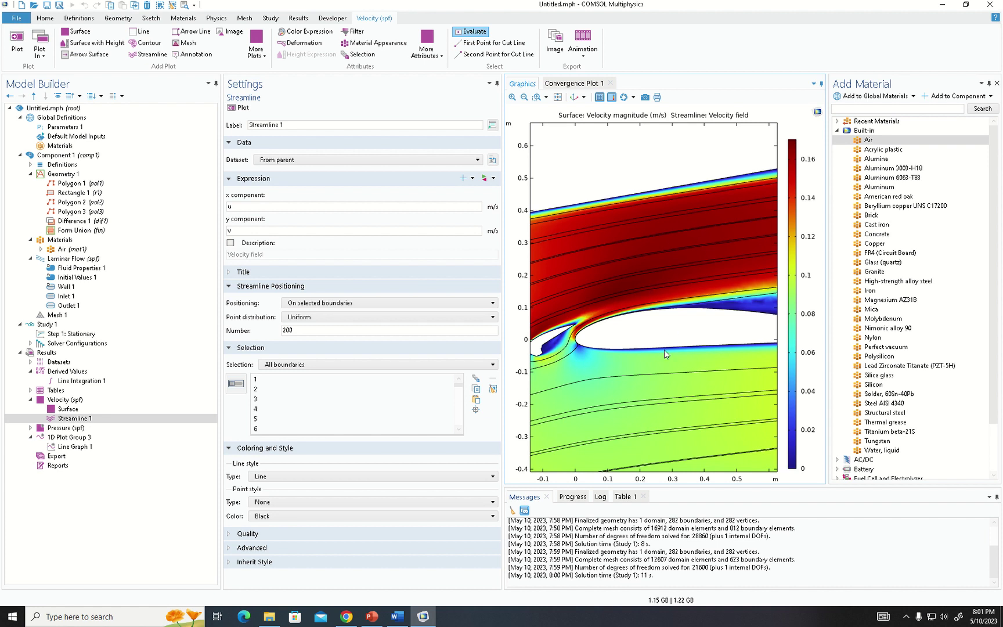
{"action": "scroll", "coordinate": [592, 326], "scroll_direction": "up", "scroll_amount": 2}
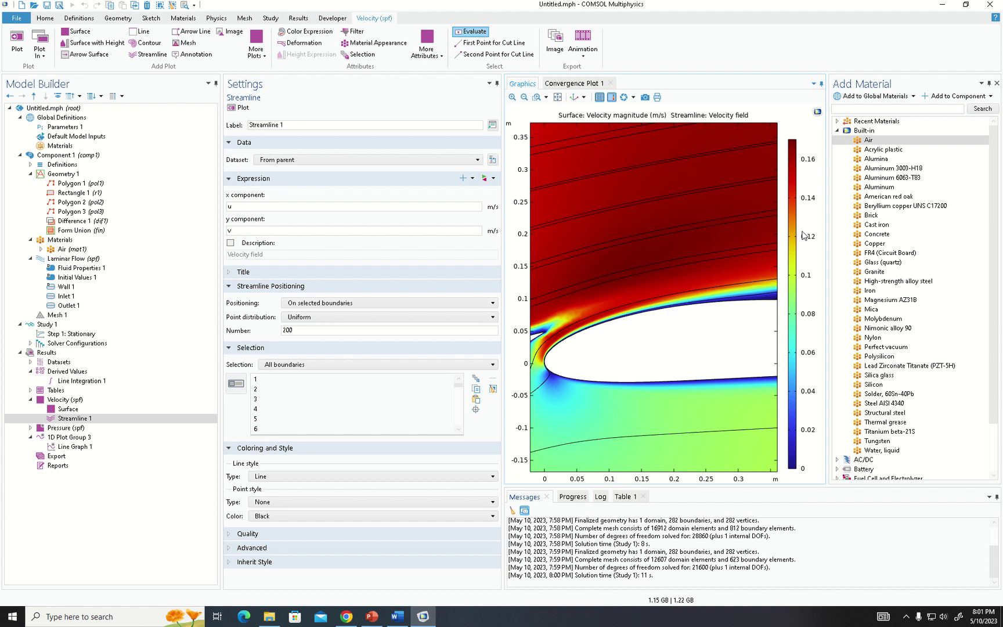
{"action": "scroll", "coordinate": [664, 315], "scroll_direction": "up", "scroll_amount": 4}
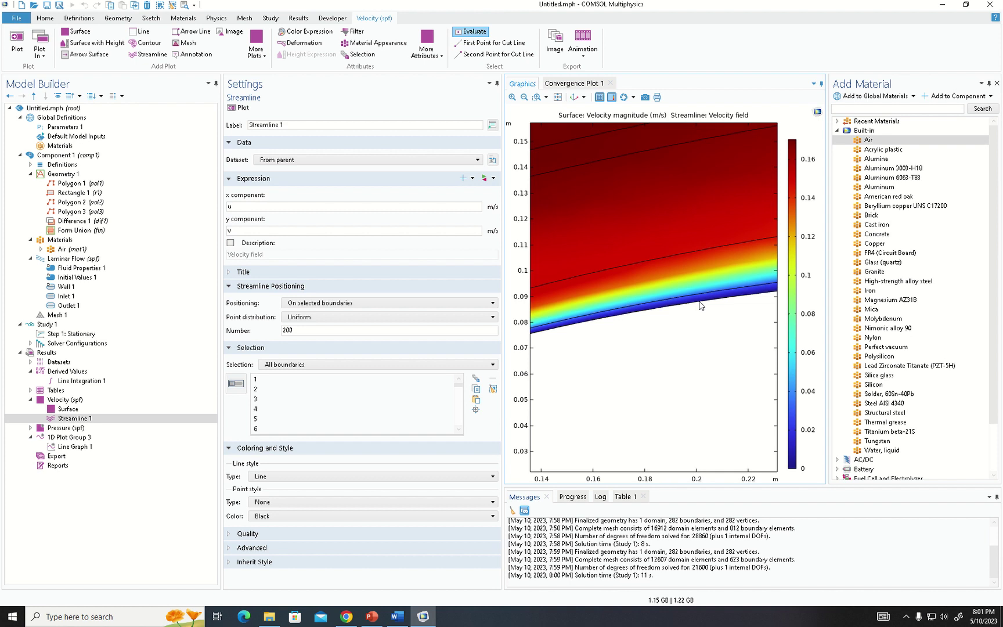
{"action": "scroll", "coordinate": [673, 296], "scroll_direction": "down", "scroll_amount": 6}
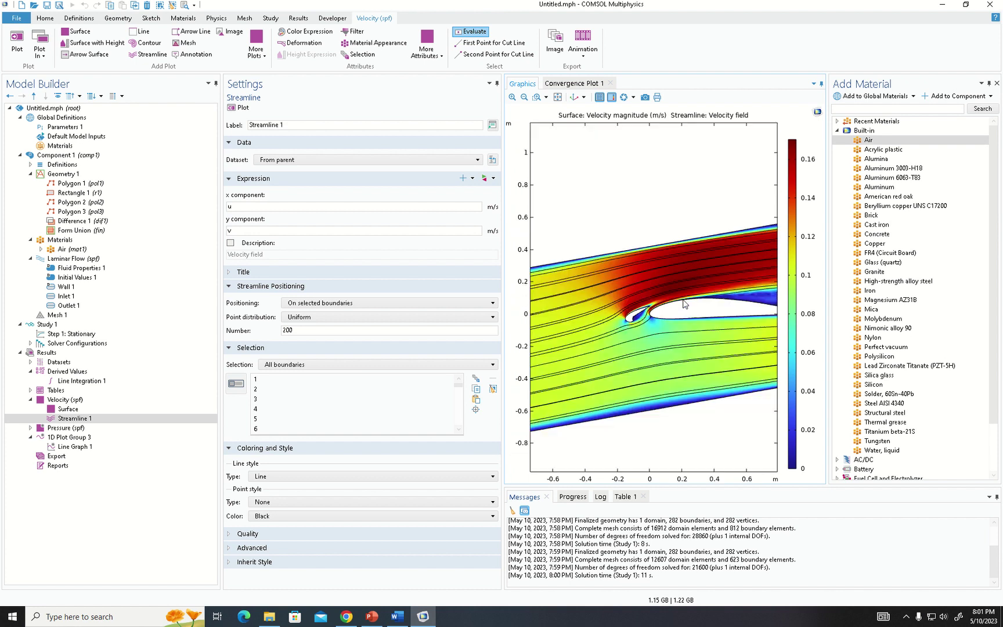
{"action": "scroll", "coordinate": [658, 327], "scroll_direction": "down", "scroll_amount": 2}
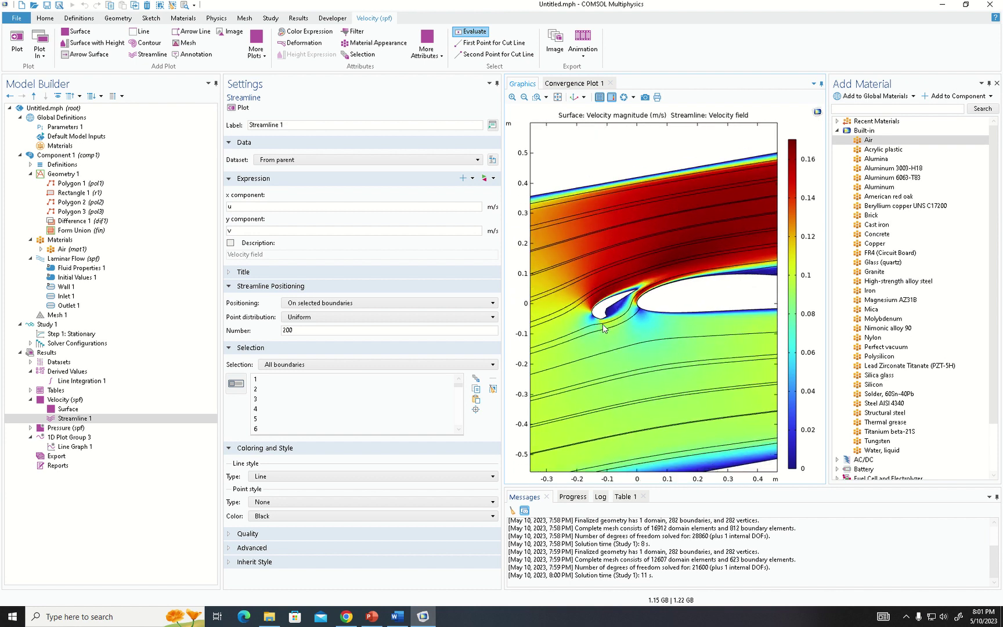
Evaluate the line integration of the total traction y component over the airfoil boundaries for the rotated channel.
{"action": "left_click", "coordinate": [75, 381]}
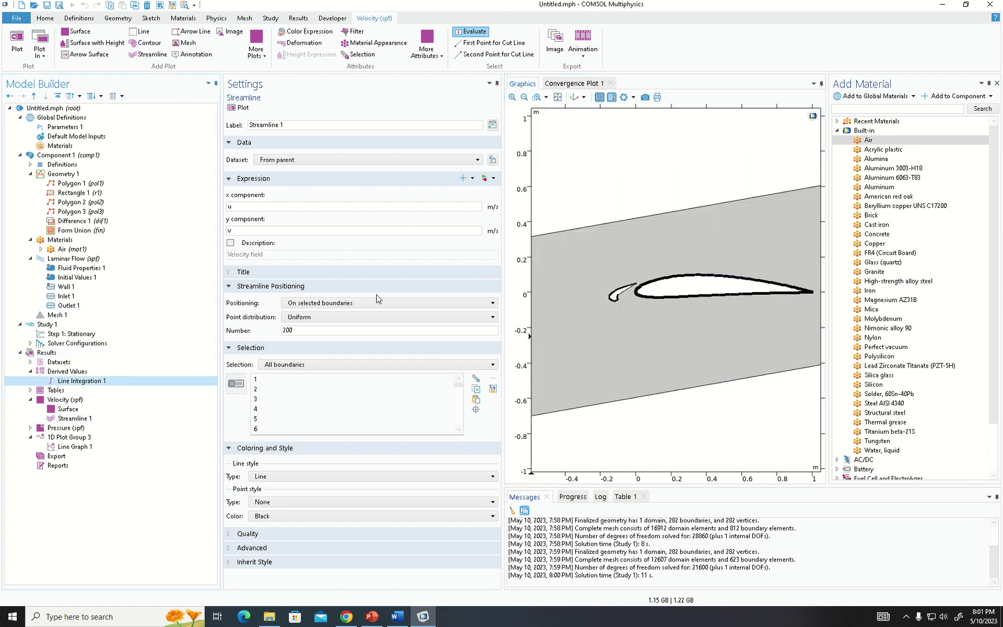
{"action": "left_click", "coordinate": [250, 108]}
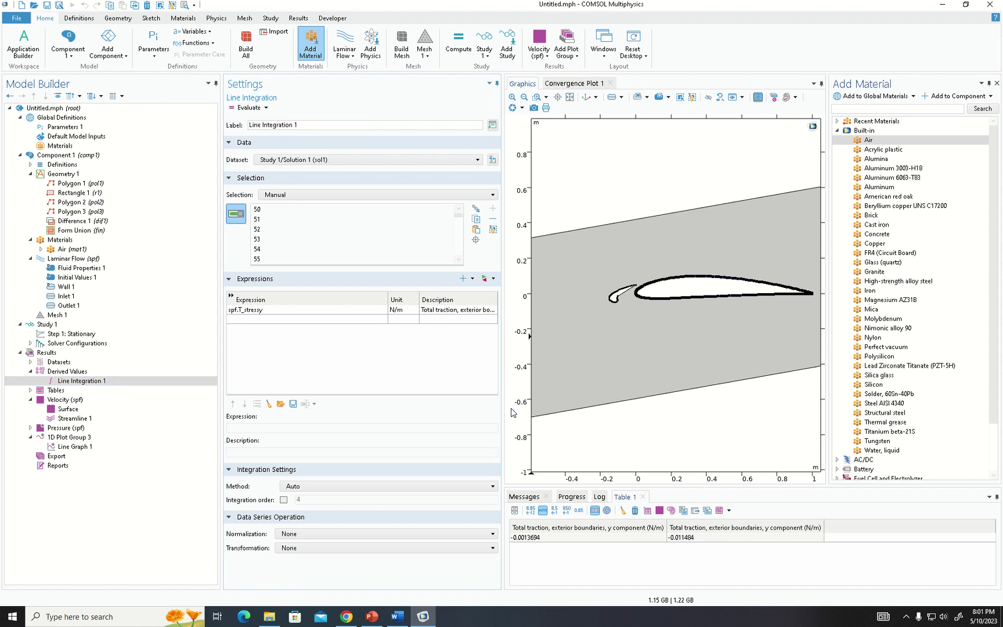
{"action": "scroll", "coordinate": [668, 255], "scroll_direction": "up", "scroll_amount": 5}
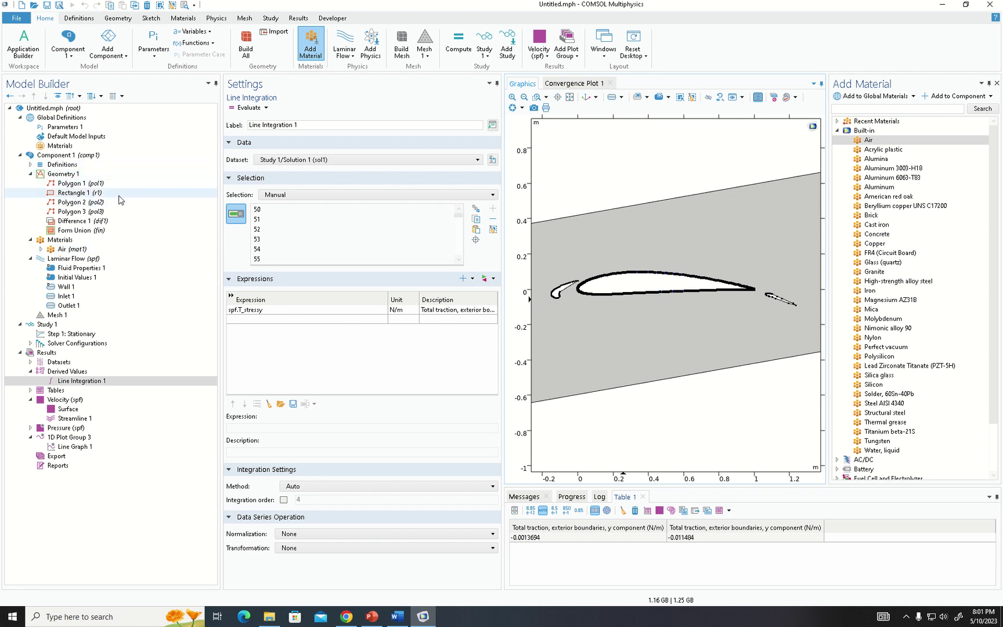
Set Rectangle 1's rotation angle to 0 degrees and rebuild the full geometry.
{"action": "left_click", "coordinate": [81, 193]}
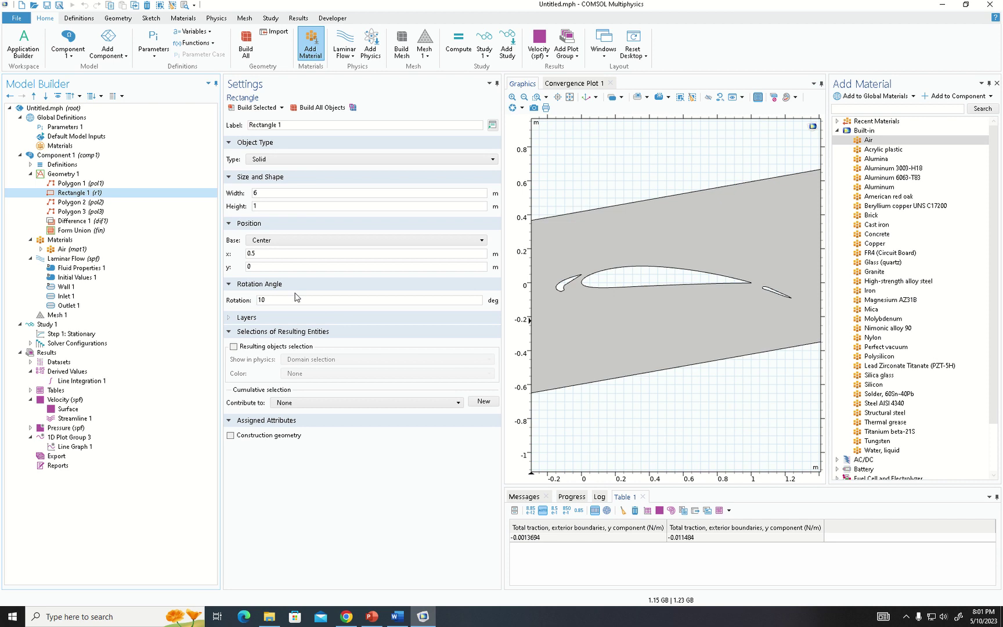
{"action": "double_click", "coordinate": [296, 299]}
{"action": "type", "text": "0"}
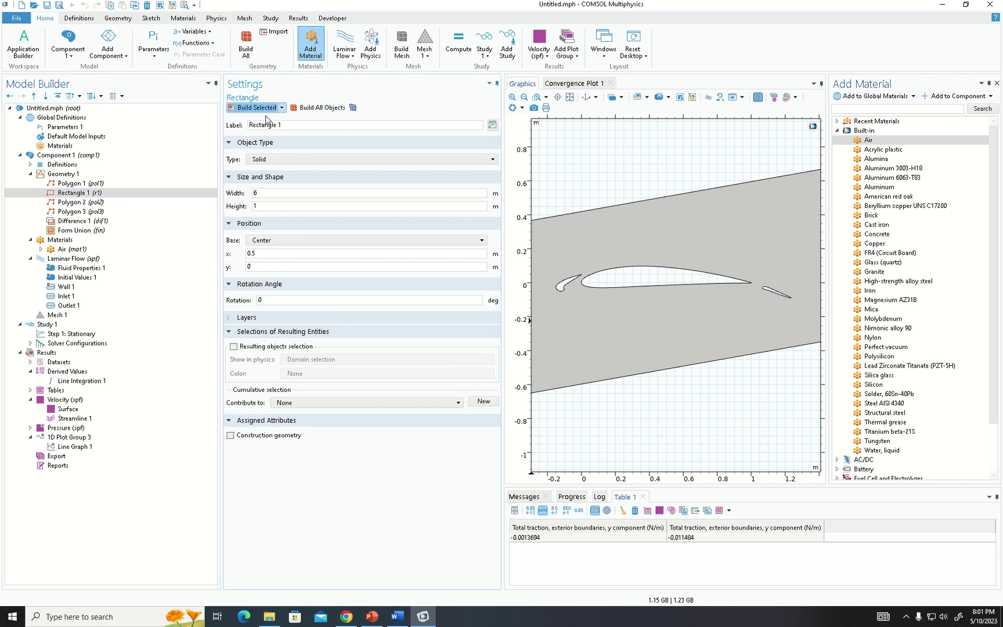
{"action": "left_click", "coordinate": [258, 108]}
{"action": "left_click", "coordinate": [63, 174]}
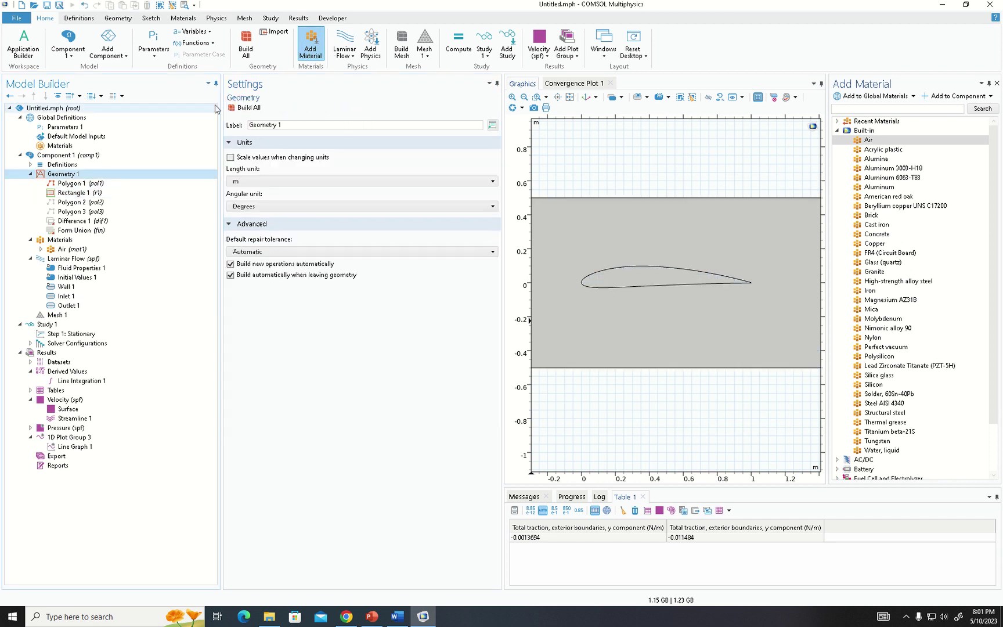
{"action": "left_click", "coordinate": [250, 107]}
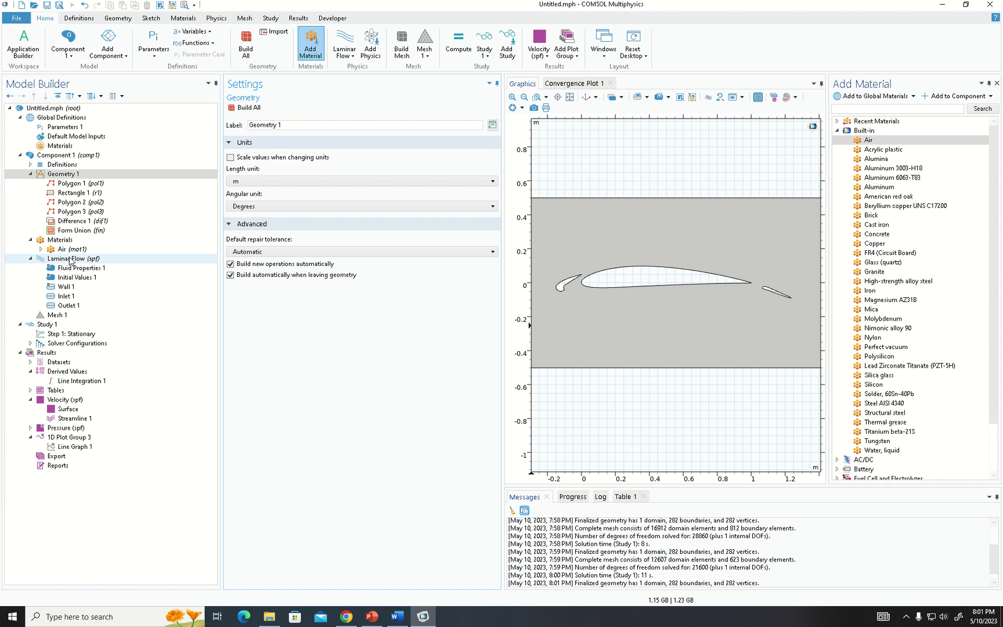
Rebuild the physics-controlled mesh for the unrotated channel with slat and flap, and compute Study 1.
{"action": "left_click", "coordinate": [58, 314]}
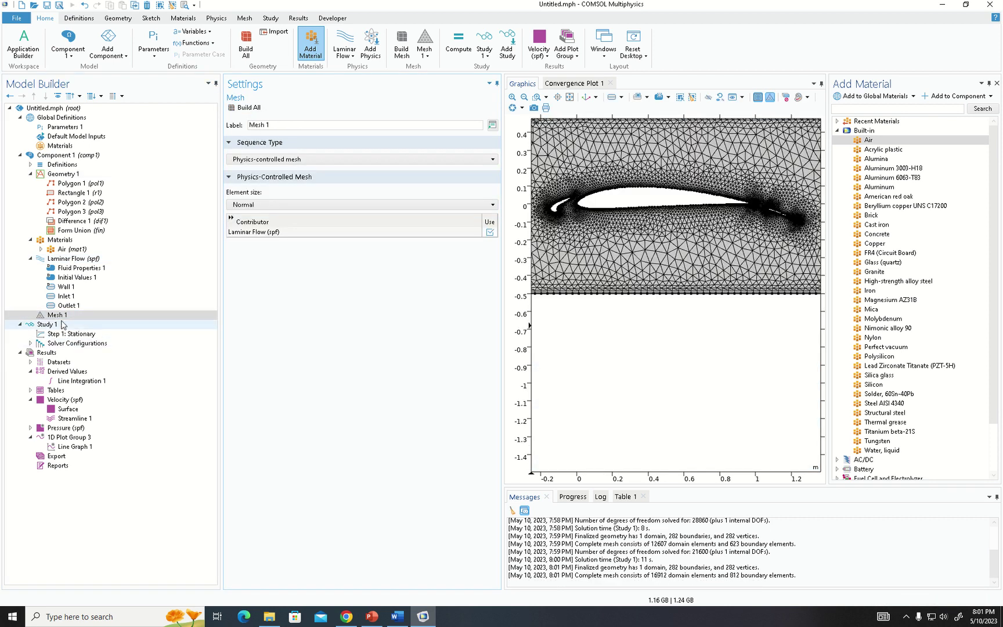
{"action": "left_click", "coordinate": [61, 324]}
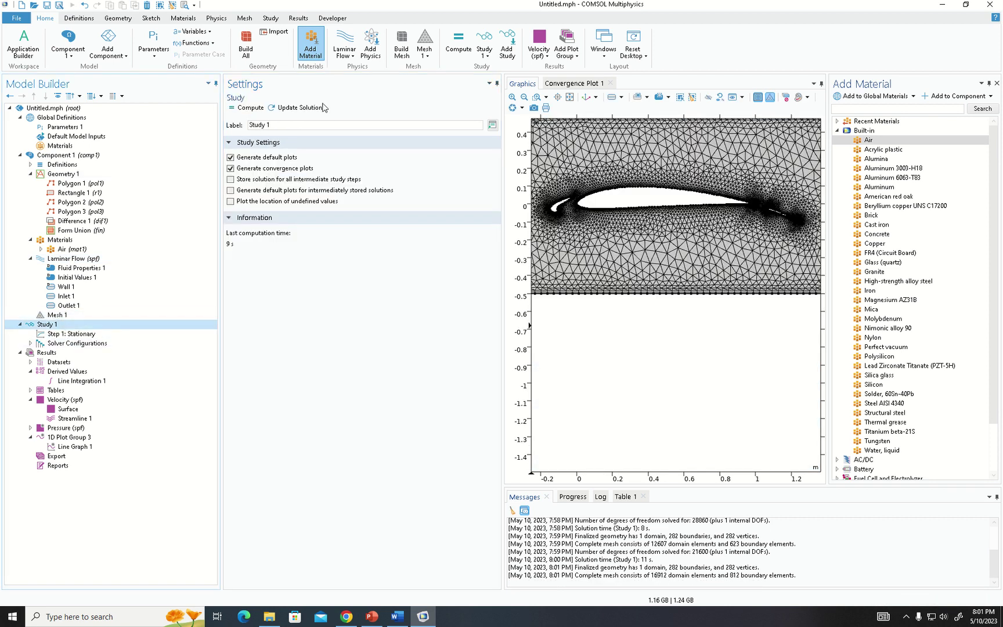
{"action": "left_click", "coordinate": [272, 108]}
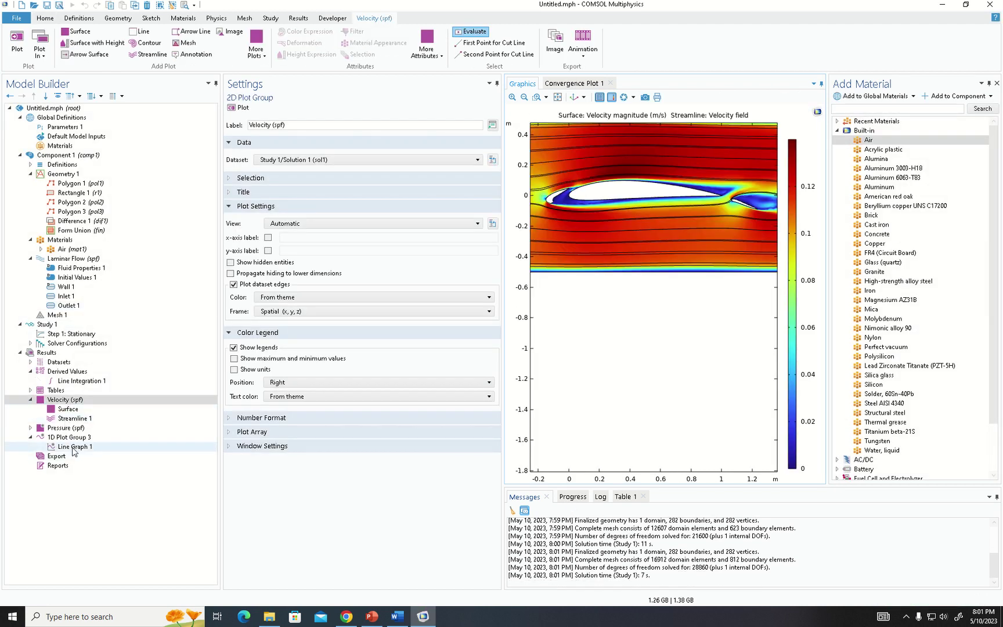
Evaluate the line integration of the total traction y component over the airfoil boundaries for the unrotated channel.
{"action": "left_click", "coordinate": [81, 380]}
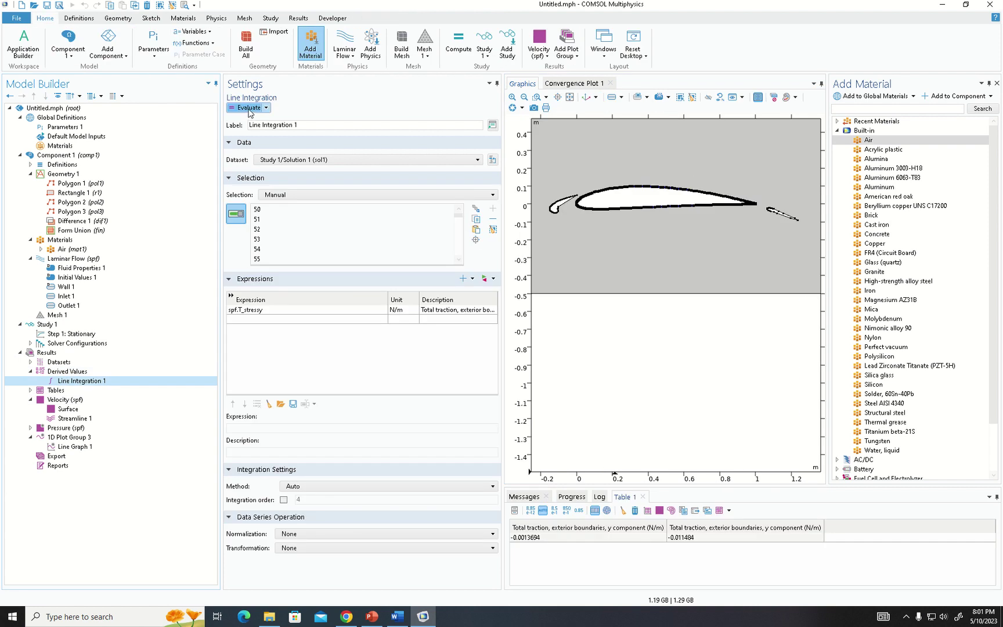
{"action": "left_click", "coordinate": [246, 107]}
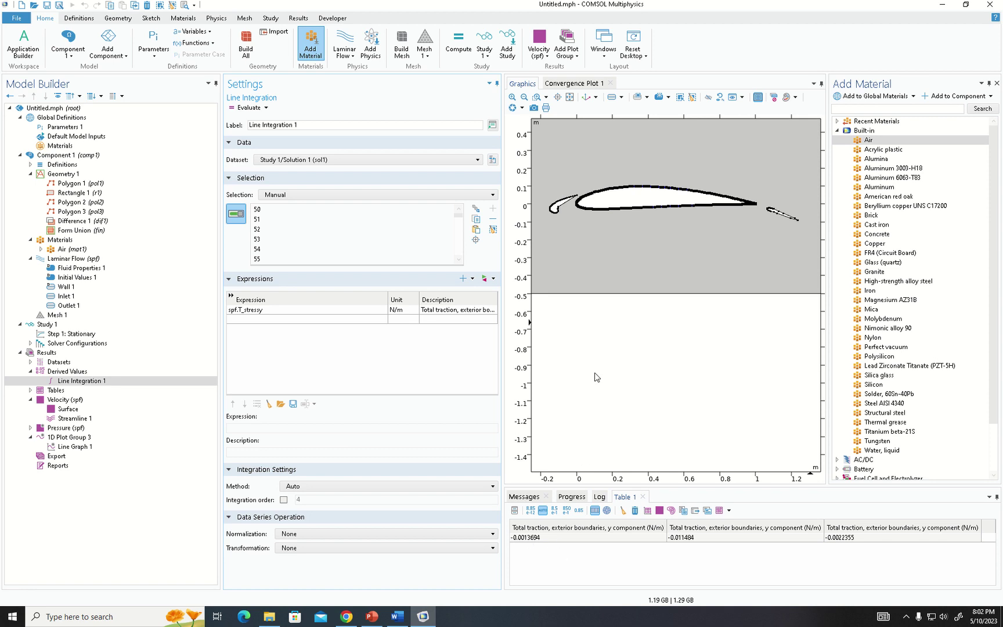
Inspect the slat, airfoil and flap boundaries in the unrotated channel geometry.
{"action": "scroll", "coordinate": [572, 200], "scroll_direction": "up", "scroll_amount": 3}
{"action": "scroll", "coordinate": [571, 200], "scroll_direction": "down", "scroll_amount": 3}
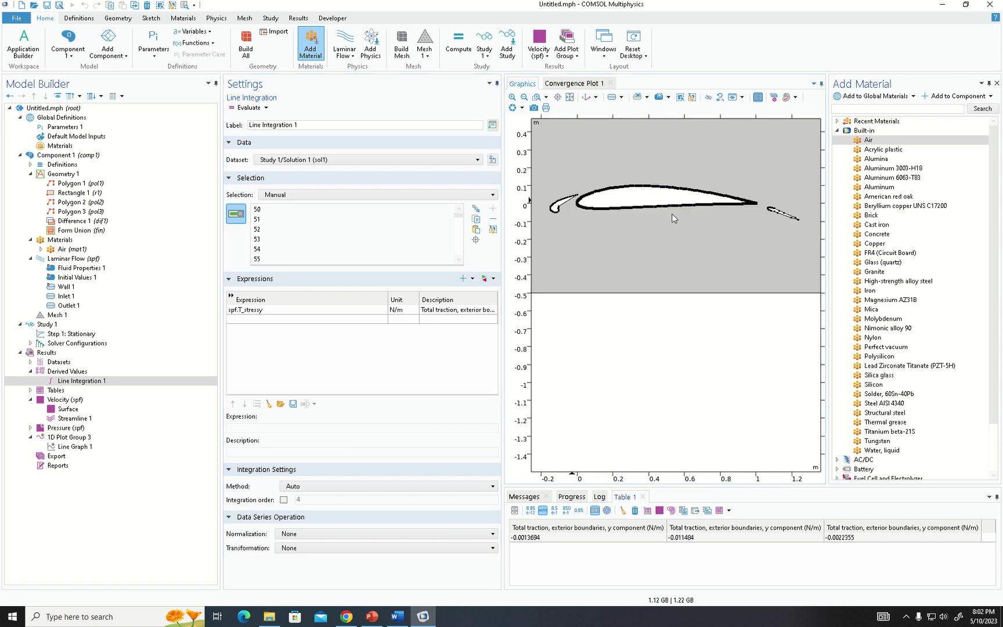
{"action": "scroll", "coordinate": [672, 218], "scroll_direction": "up", "scroll_amount": 2}
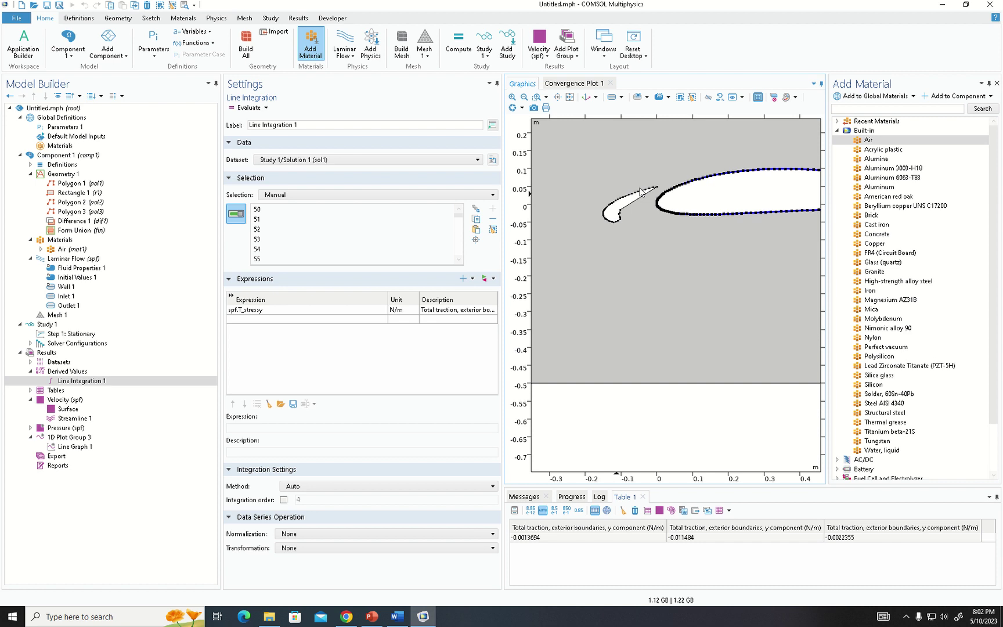
{"action": "scroll", "coordinate": [664, 238], "scroll_direction": "down", "scroll_amount": 3}
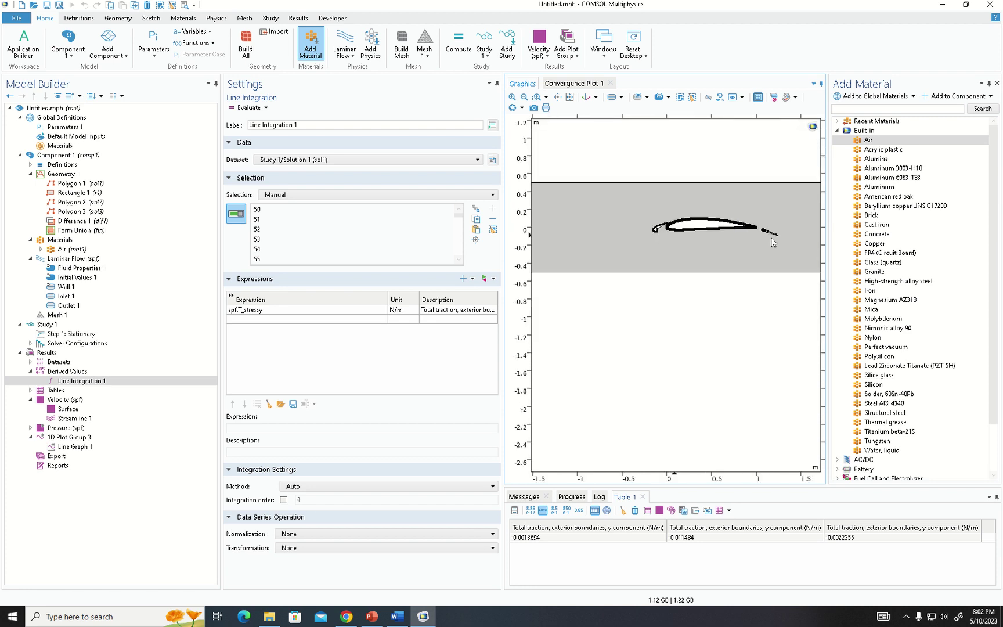
{"action": "scroll", "coordinate": [772, 238], "scroll_direction": "up", "scroll_amount": 1}
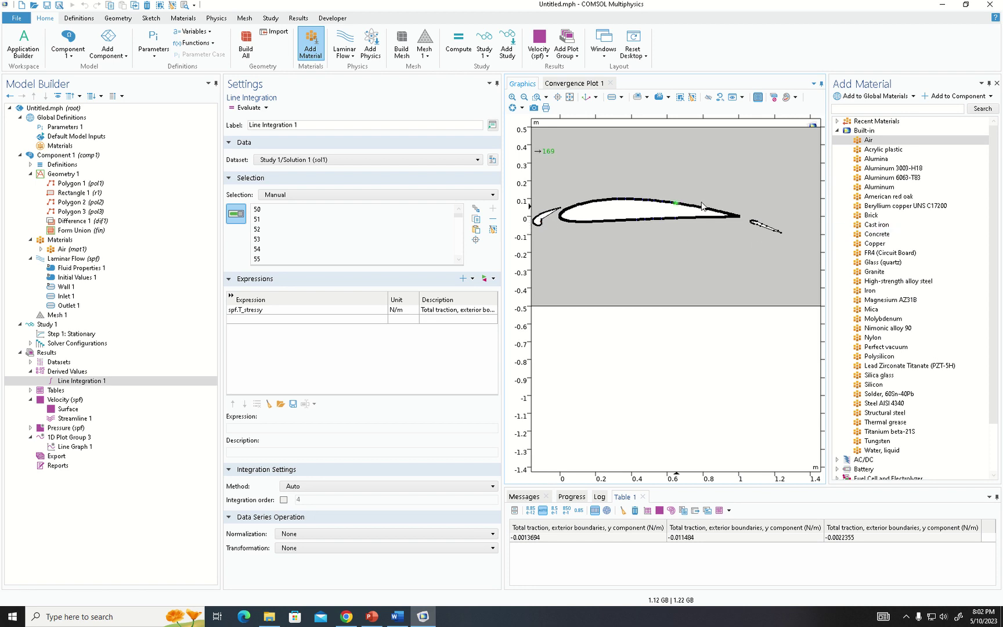
{"action": "scroll", "coordinate": [714, 253], "scroll_direction": "down", "scroll_amount": 4}
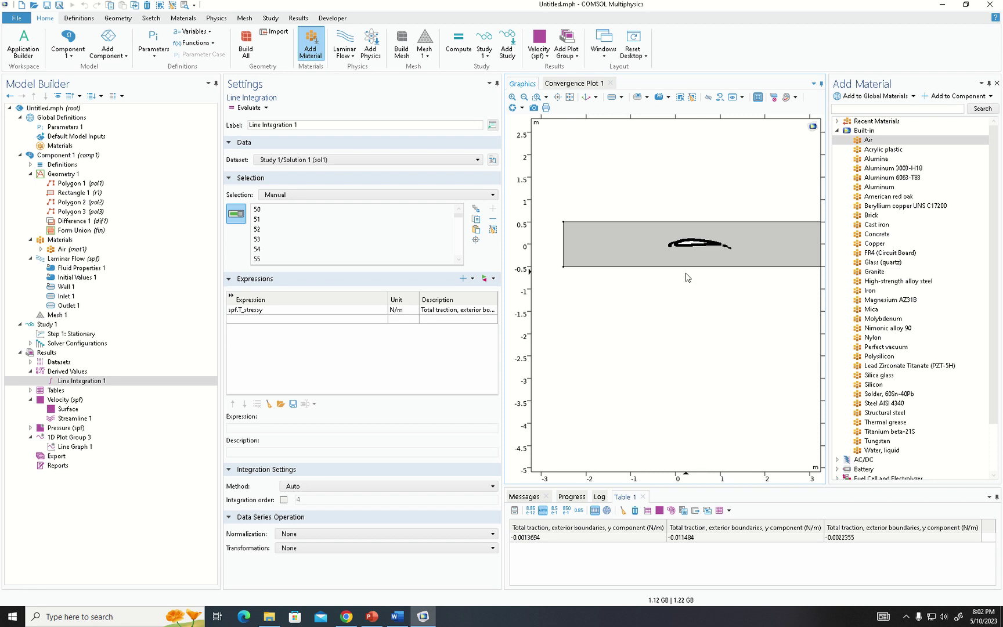
{"action": "scroll", "coordinate": [699, 274], "scroll_direction": "up", "scroll_amount": 3}
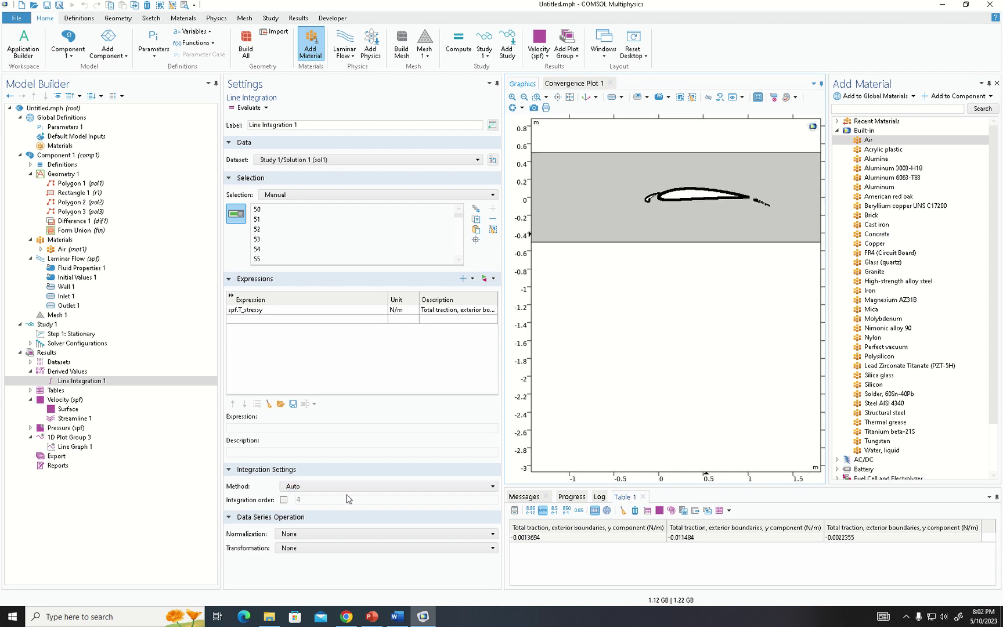
Plot the pressure line graph along the airfoil boundaries and examine its lowest point closely.
{"action": "left_click", "coordinate": [76, 447]}
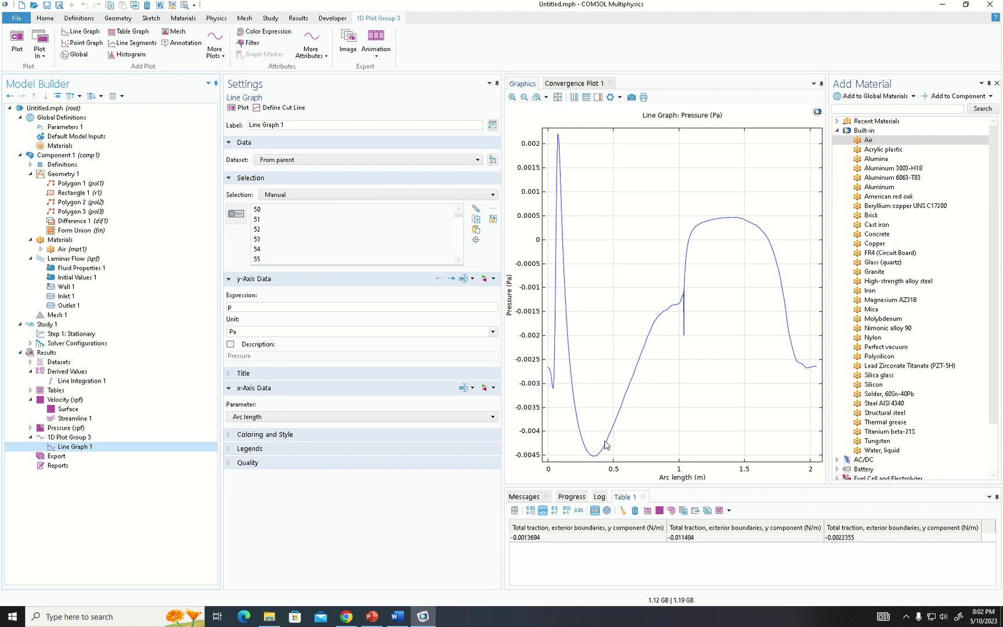
{"action": "scroll", "coordinate": [599, 462], "scroll_direction": "up", "scroll_amount": 6}
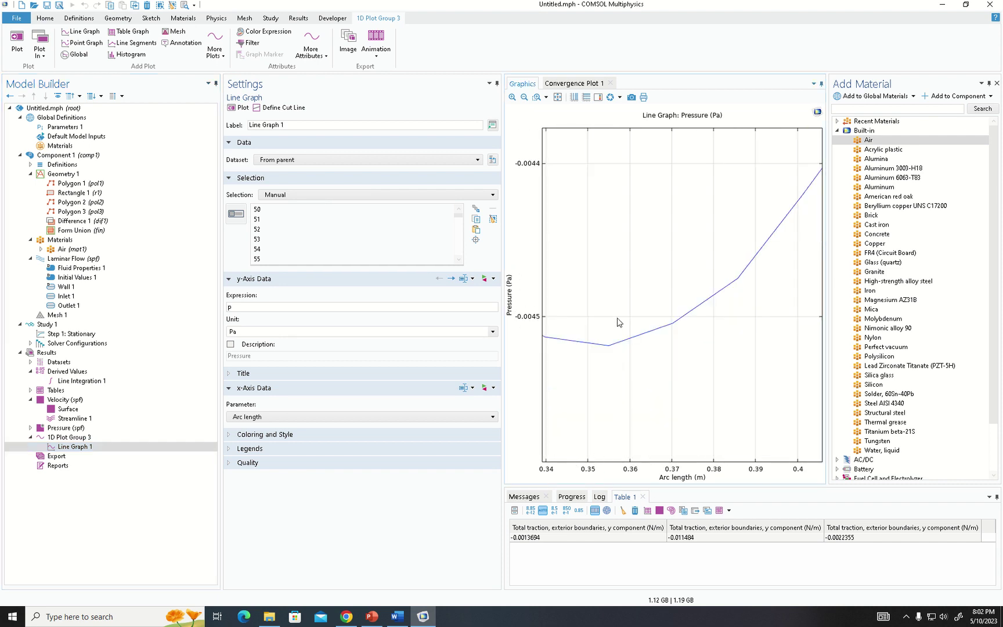
{"action": "left_click", "coordinate": [101, 447]}
{"action": "scroll", "coordinate": [573, 436], "scroll_direction": "down", "scroll_amount": 6}
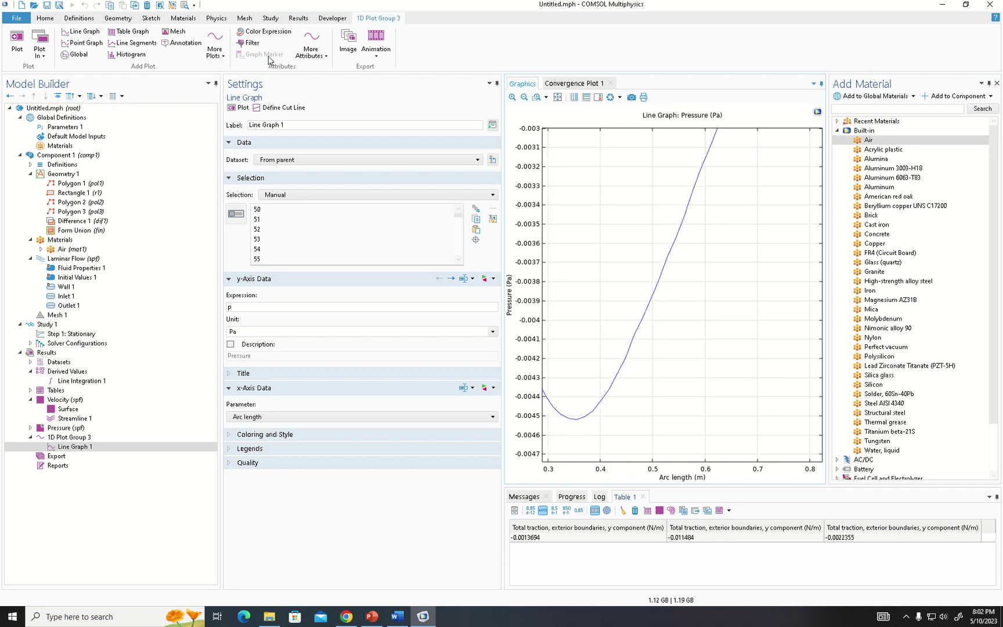
{"action": "scroll", "coordinate": [558, 436], "scroll_direction": "up", "scroll_amount": 2}
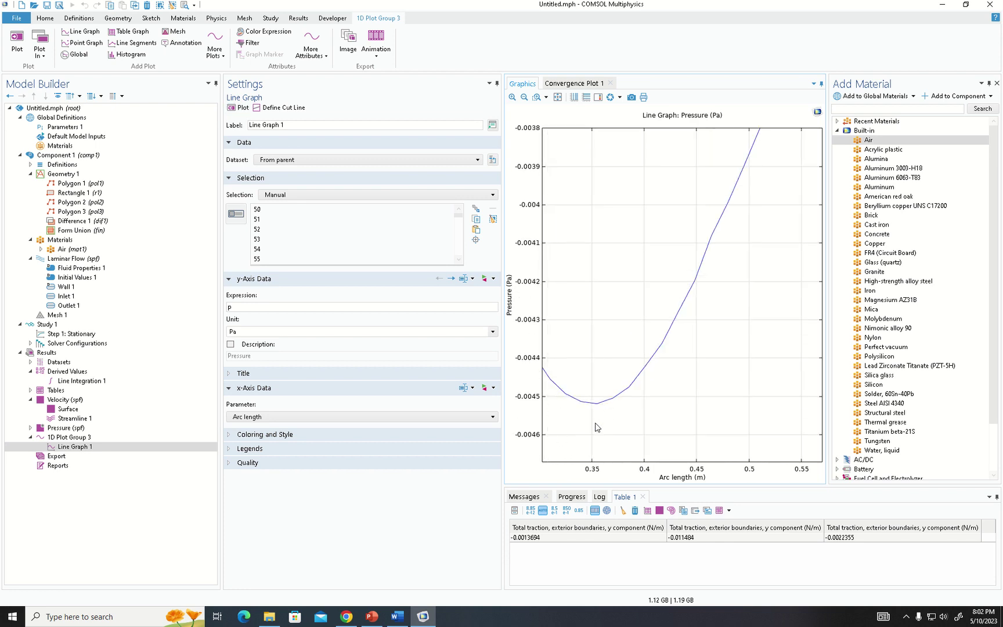
{"action": "left_click", "coordinate": [238, 108]}
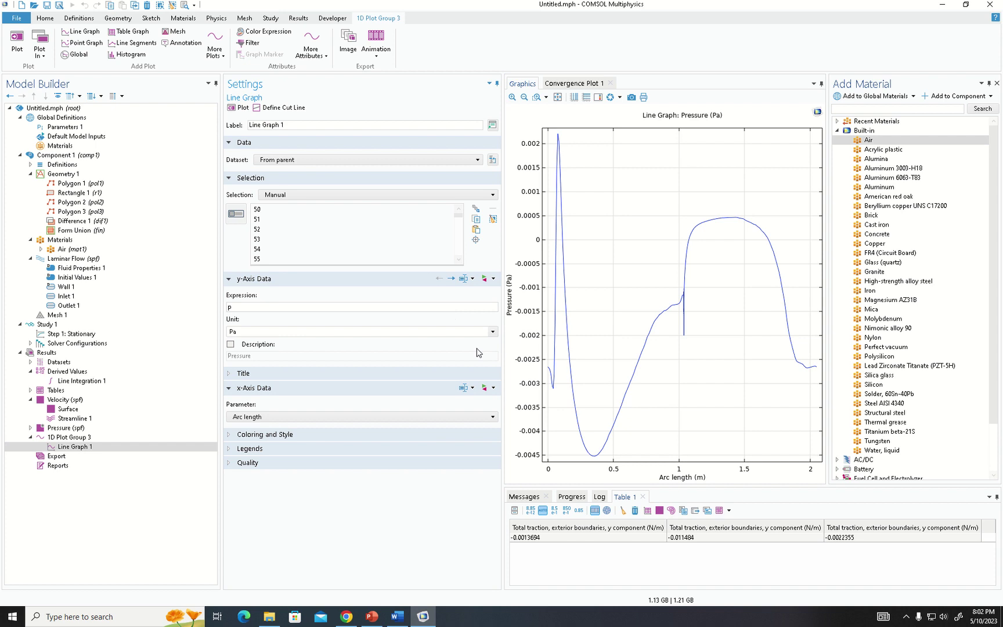
{"action": "scroll", "coordinate": [592, 463], "scroll_direction": "up", "scroll_amount": 6}
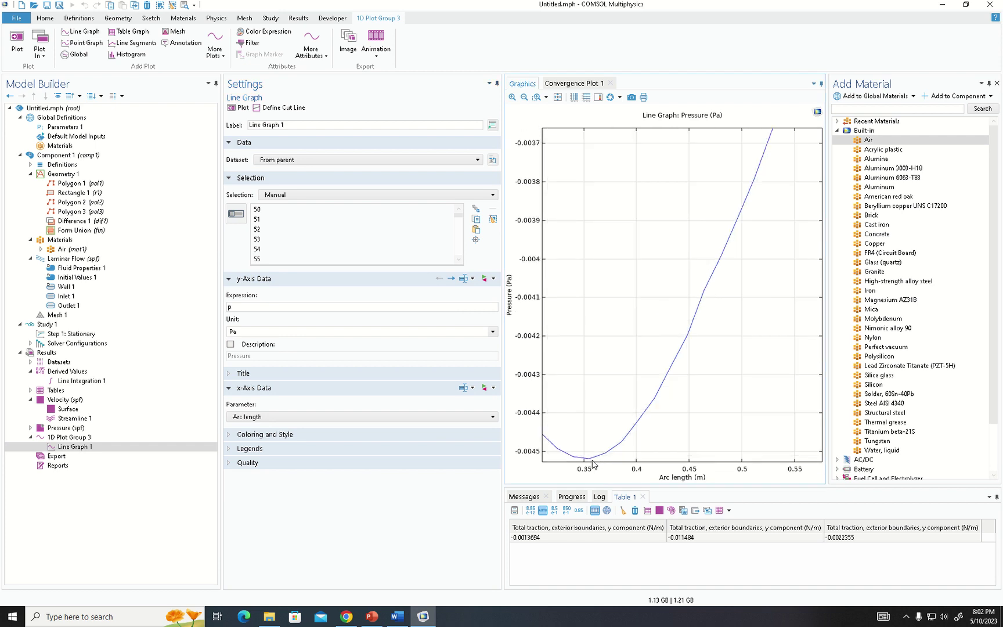
Compare the full pressure line graph along the airfoil boundaries with the velocity streamline plot.
{"action": "scroll", "coordinate": [592, 463], "scroll_direction": "up", "scroll_amount": 2}
{"action": "scroll", "coordinate": [586, 462], "scroll_direction": "down", "scroll_amount": 8}
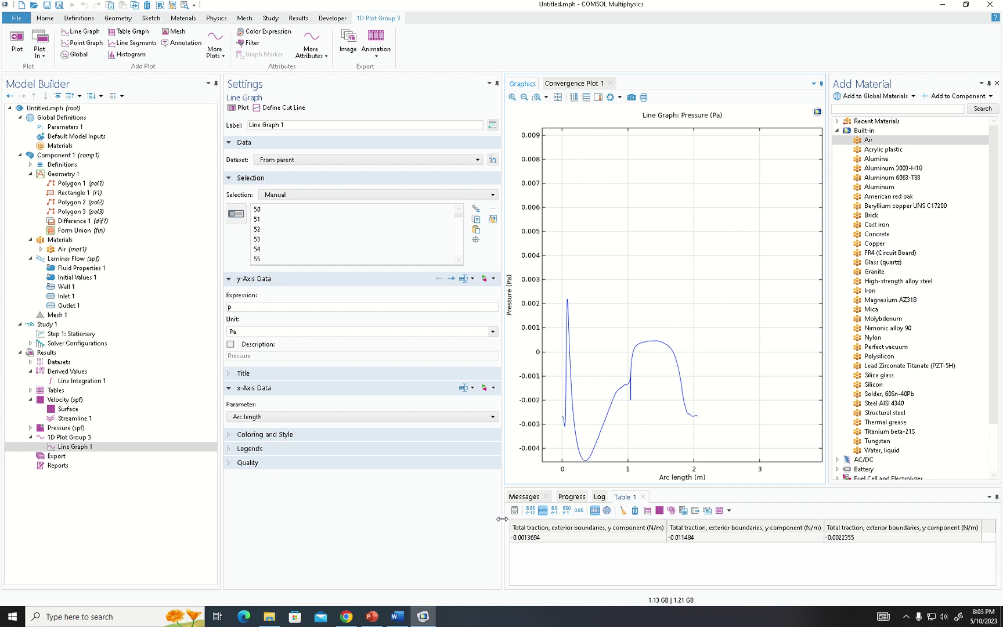
{"action": "scroll", "coordinate": [588, 456], "scroll_direction": "down", "scroll_amount": 2}
{"action": "scroll", "coordinate": [585, 458], "scroll_direction": "up", "scroll_amount": 3}
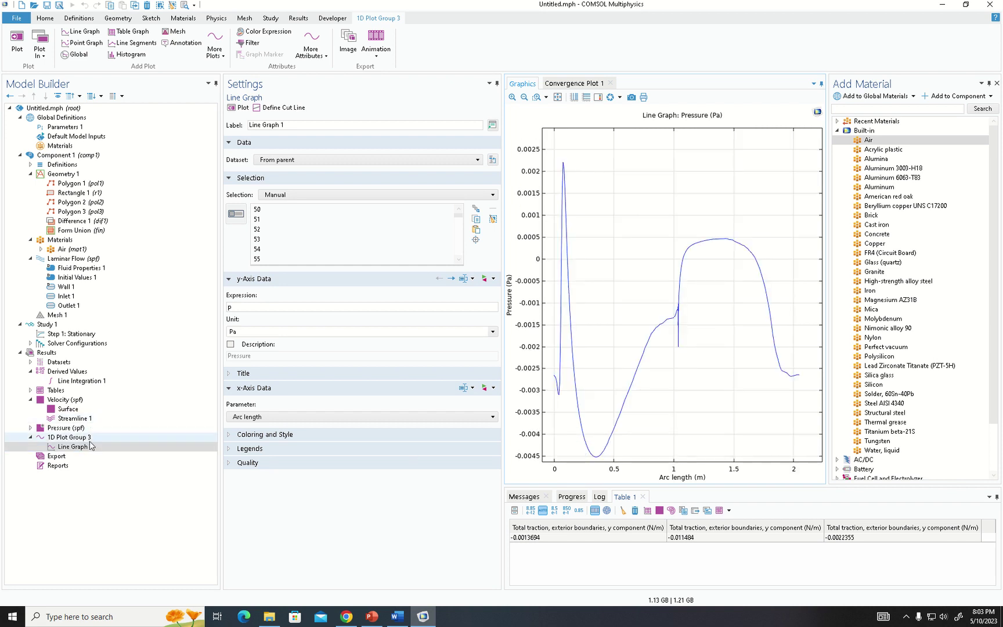
{"action": "left_click", "coordinate": [82, 418]}
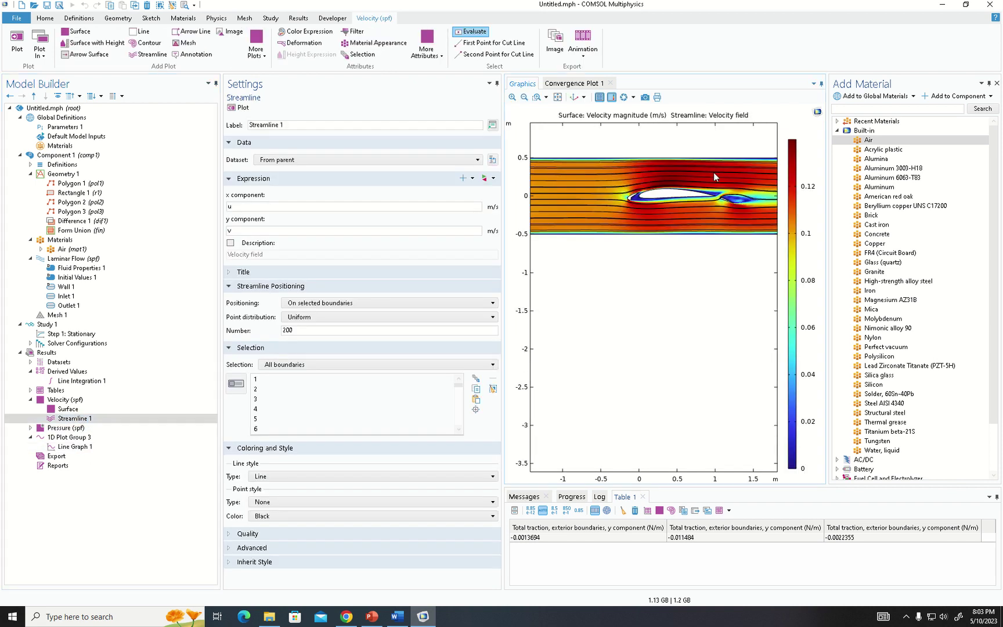
{"action": "scroll", "coordinate": [713, 173], "scroll_direction": "up", "scroll_amount": 2}
{"action": "key", "text": "Down"}
{"action": "key", "text": "Down"}
{"action": "key", "text": "Down"}
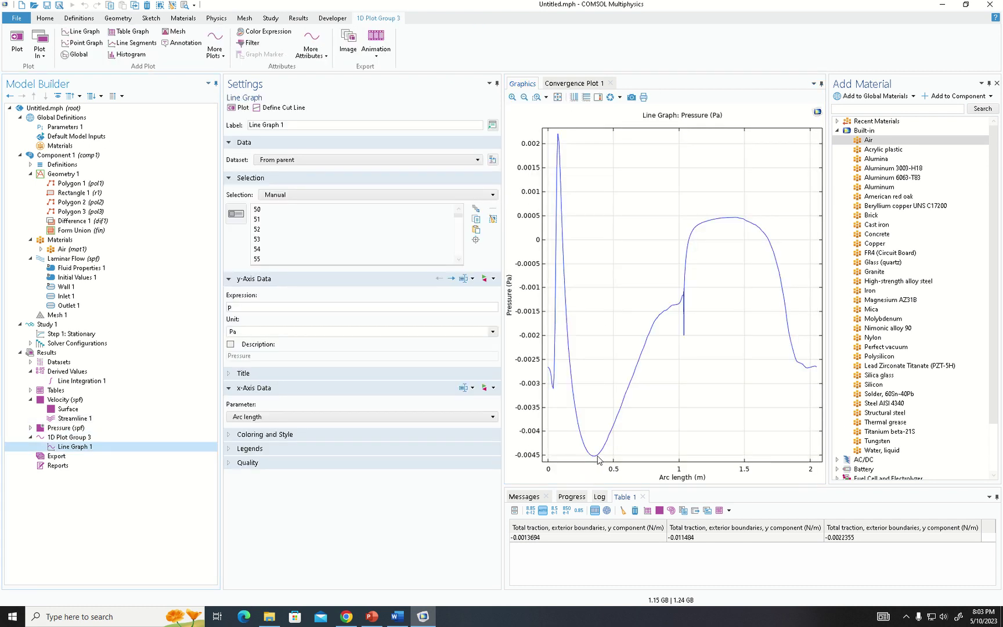
Examine the boundaries selected for the total traction line integration, along with the slat and flap placement around the airfoil.
{"action": "key", "text": "Up"}
{"action": "key", "text": "Up"}
{"action": "key", "text": "Up"}
{"action": "key", "text": "Up"}
{"action": "key", "text": "Up"}
{"action": "key", "text": "Up"}
{"action": "key", "text": "Up"}
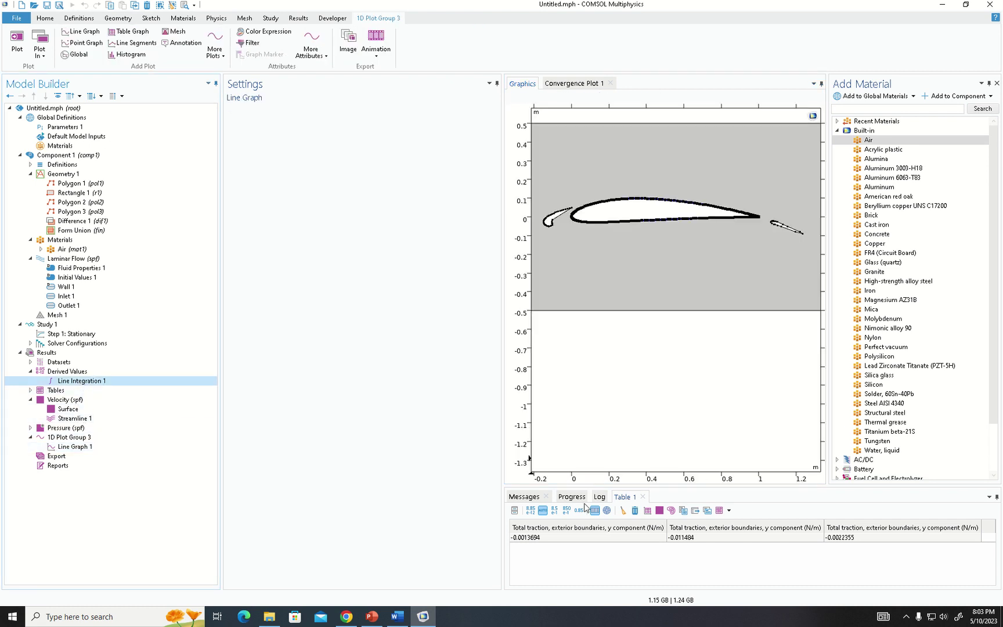
{"action": "scroll", "coordinate": [598, 253], "scroll_direction": "down", "scroll_amount": 3}
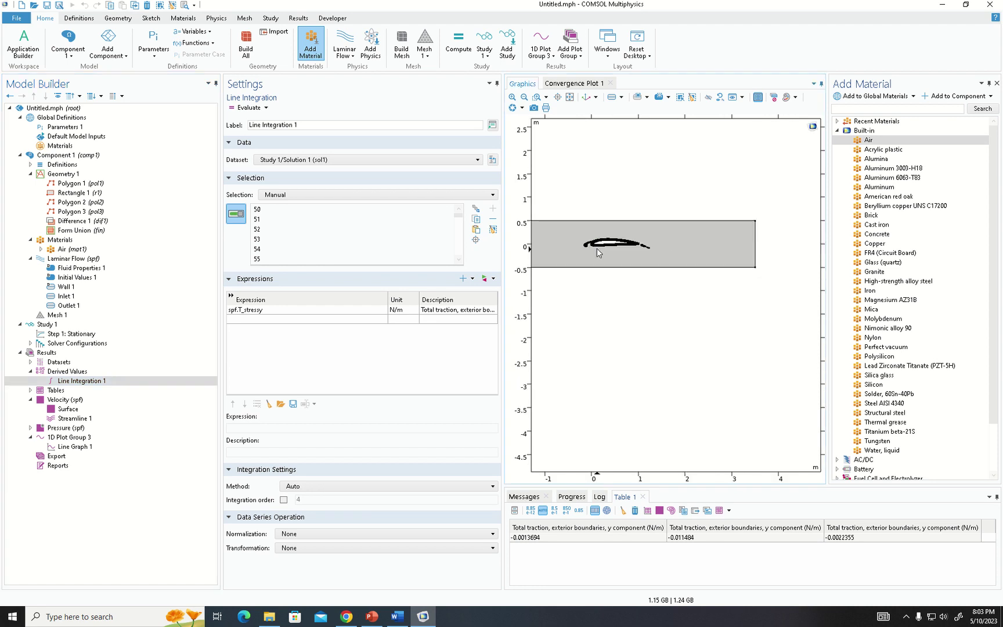
{"action": "scroll", "coordinate": [597, 252], "scroll_direction": "up", "scroll_amount": 4}
{"action": "scroll", "coordinate": [694, 272], "scroll_direction": "down", "scroll_amount": 1}
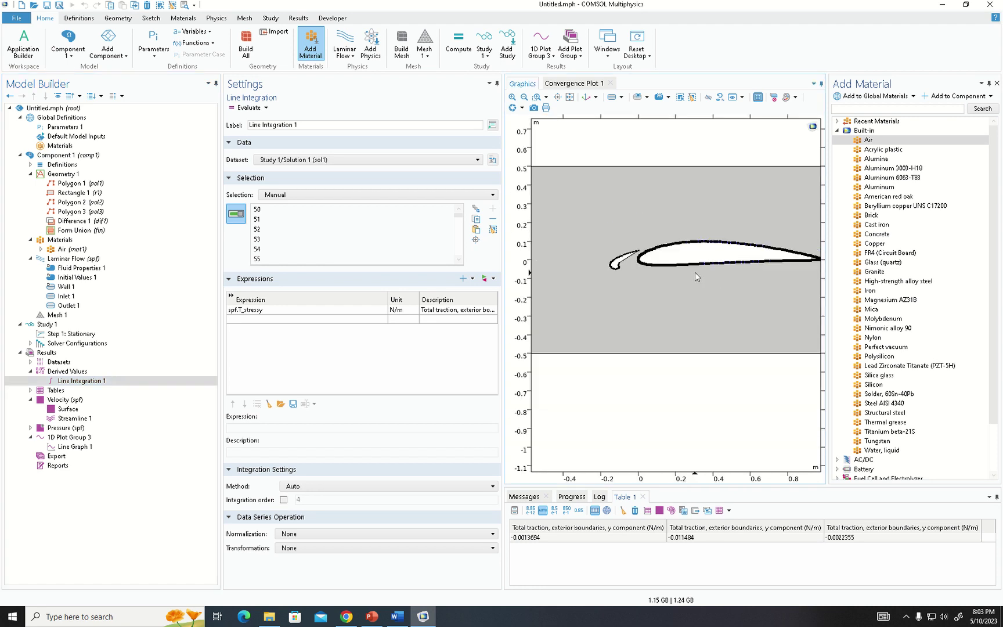
{"action": "scroll", "coordinate": [695, 271], "scroll_direction": "down", "scroll_amount": 3}
{"action": "scroll", "coordinate": [724, 270], "scroll_direction": "up", "scroll_amount": 1}
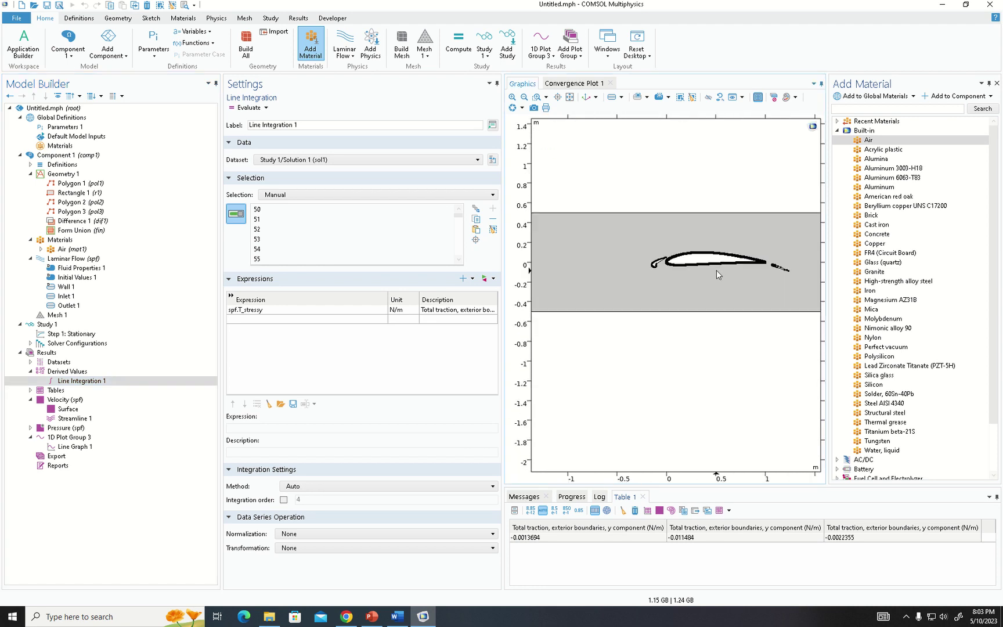
{"action": "scroll", "coordinate": [717, 269], "scroll_direction": "up", "scroll_amount": 2}
{"action": "scroll", "coordinate": [615, 276], "scroll_direction": "down", "scroll_amount": 3}
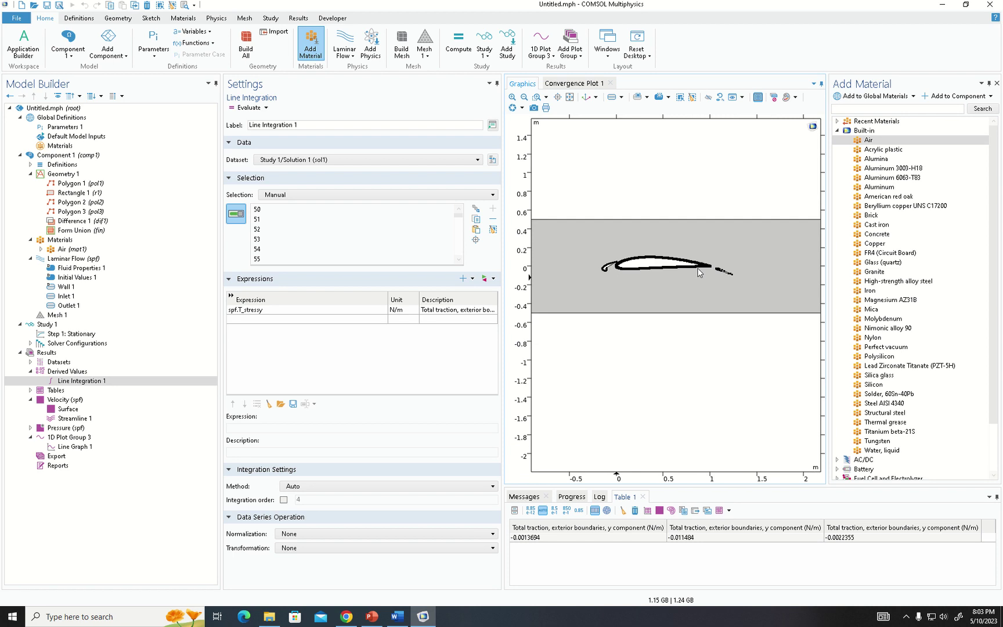
{"action": "scroll", "coordinate": [689, 270], "scroll_direction": "up", "scroll_amount": 2}
{"action": "scroll", "coordinate": [686, 271], "scroll_direction": "down", "scroll_amount": 1}
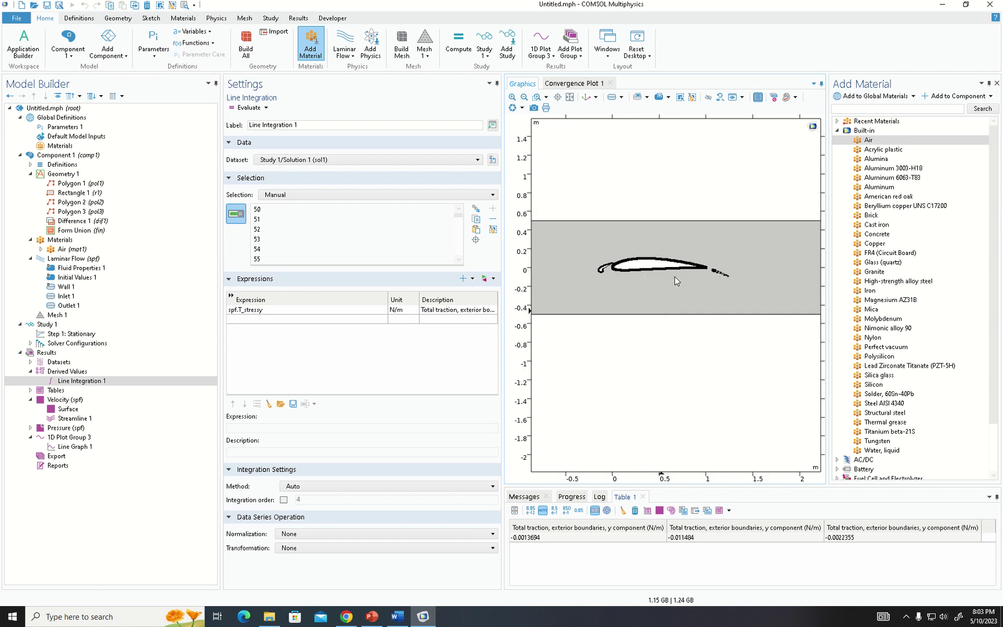
Show the velocity magnitude surface plot and examine the flow around the flap and in the wake behind it.
{"action": "left_click", "coordinate": [68, 409]}
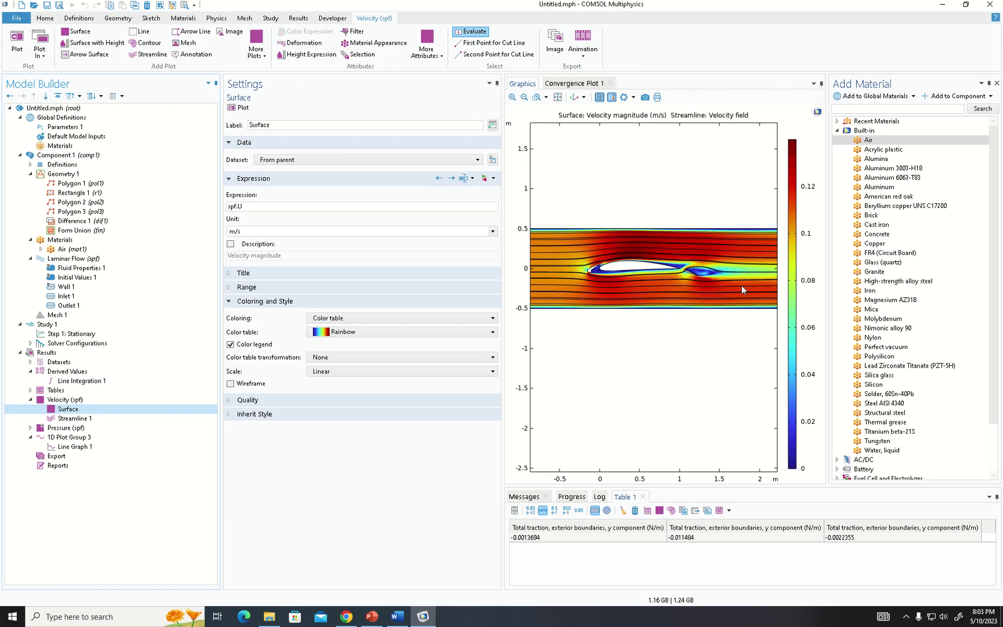
{"action": "scroll", "coordinate": [743, 269], "scroll_direction": "up", "scroll_amount": 2}
{"action": "scroll", "coordinate": [747, 271], "scroll_direction": "down", "scroll_amount": 2}
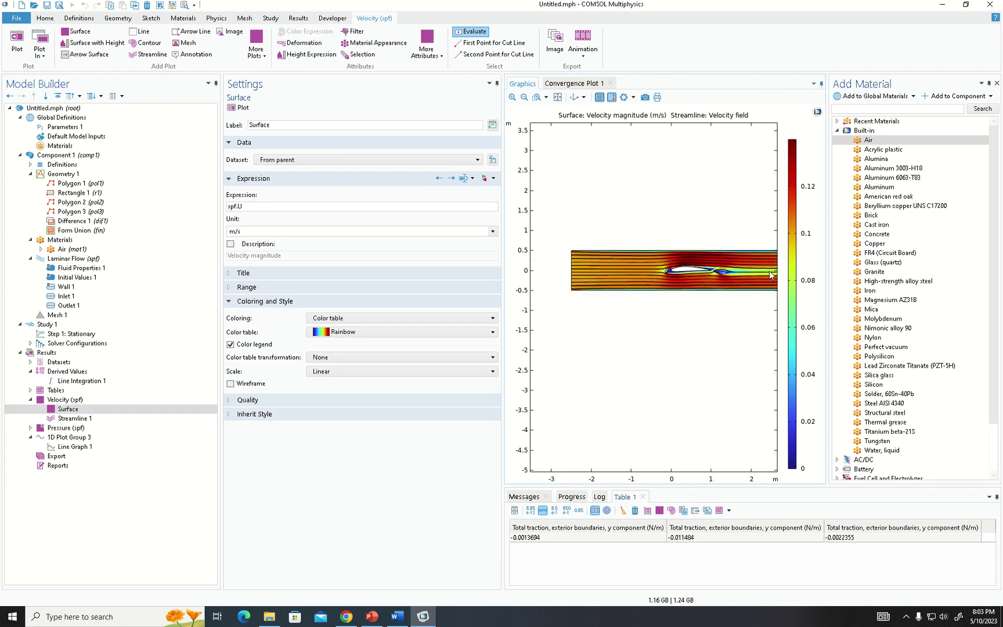
{"action": "scroll", "coordinate": [772, 273], "scroll_direction": "up", "scroll_amount": 2}
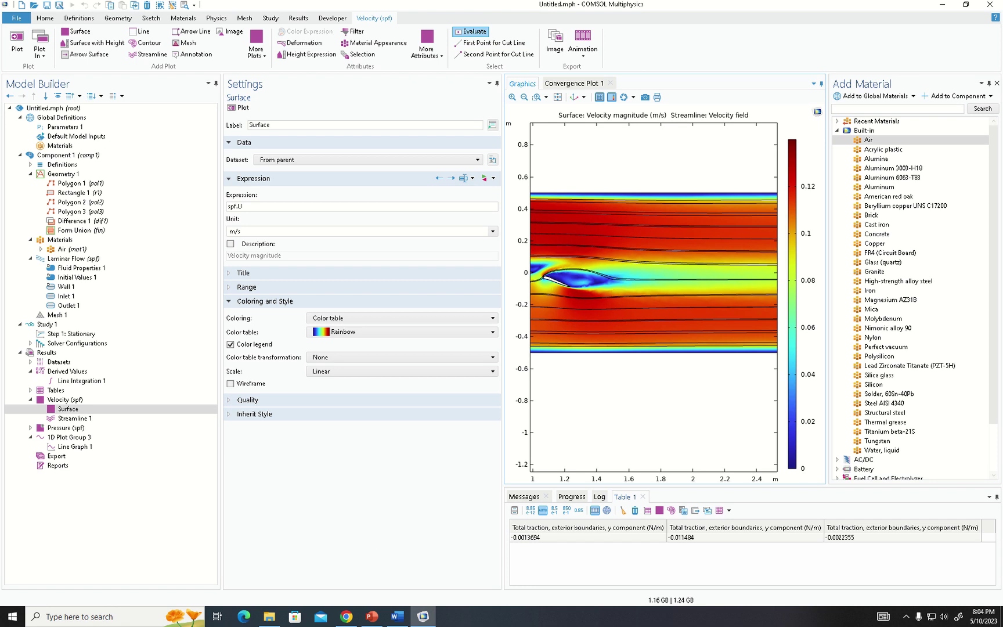
{"action": "mouse_move", "coordinate": [381, 624]}
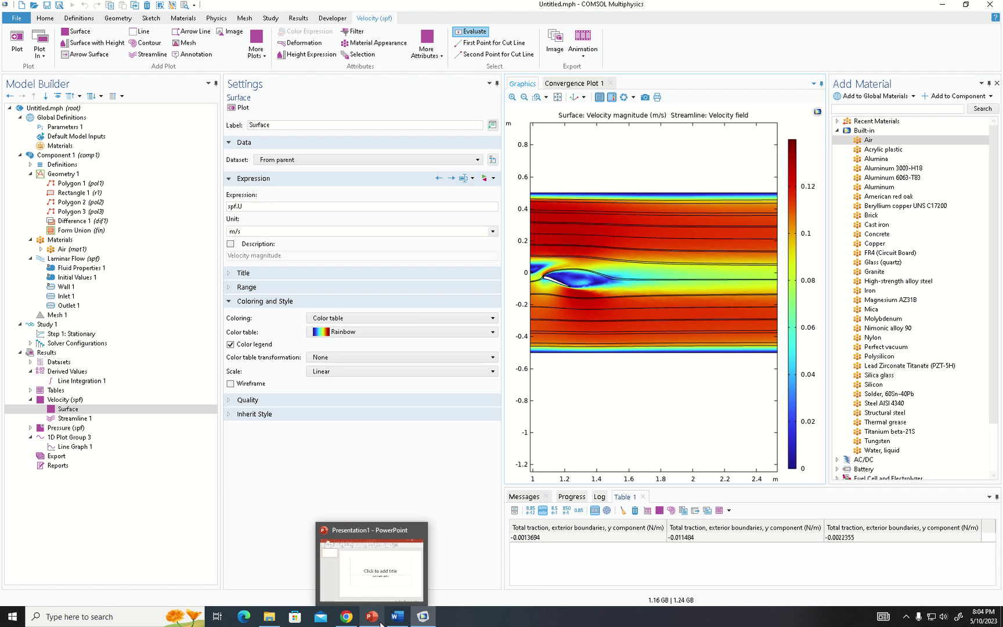
{"action": "left_click", "coordinate": [399, 580]}
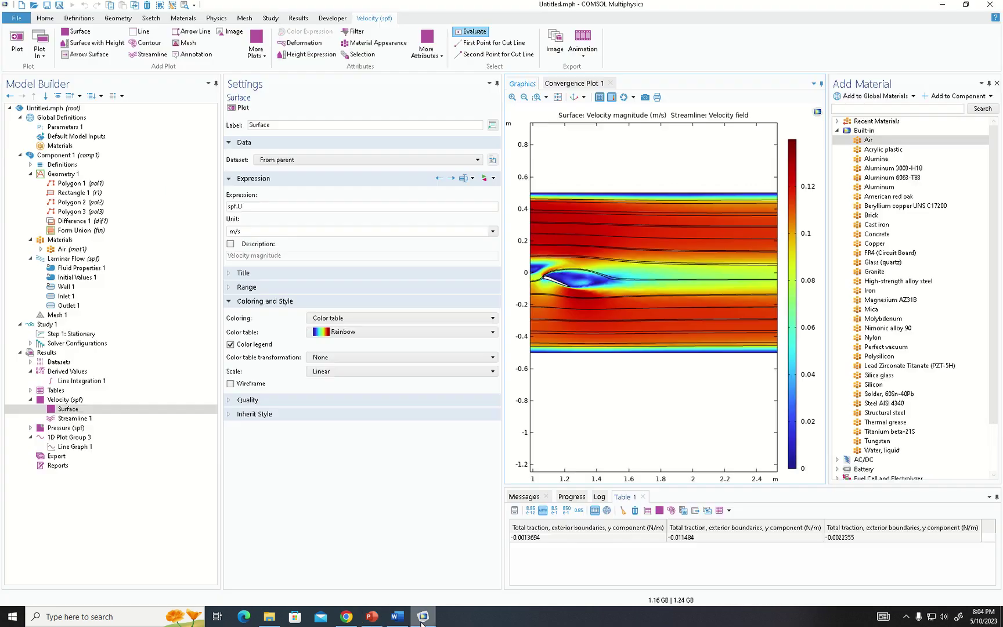
{"action": "left_click", "coordinate": [423, 617]}
{"action": "mouse_move", "coordinate": [535, 7]}
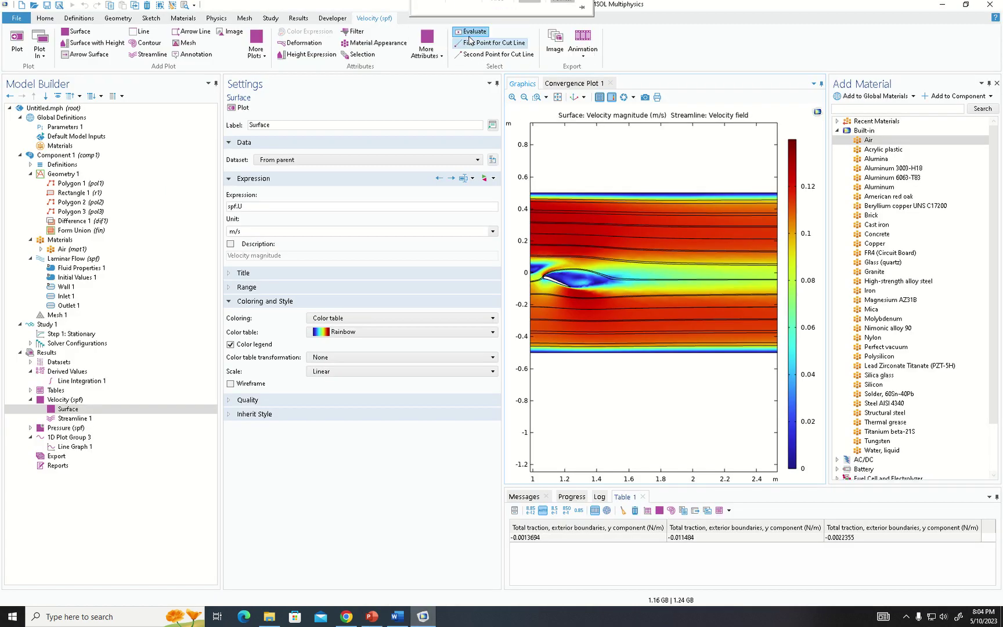